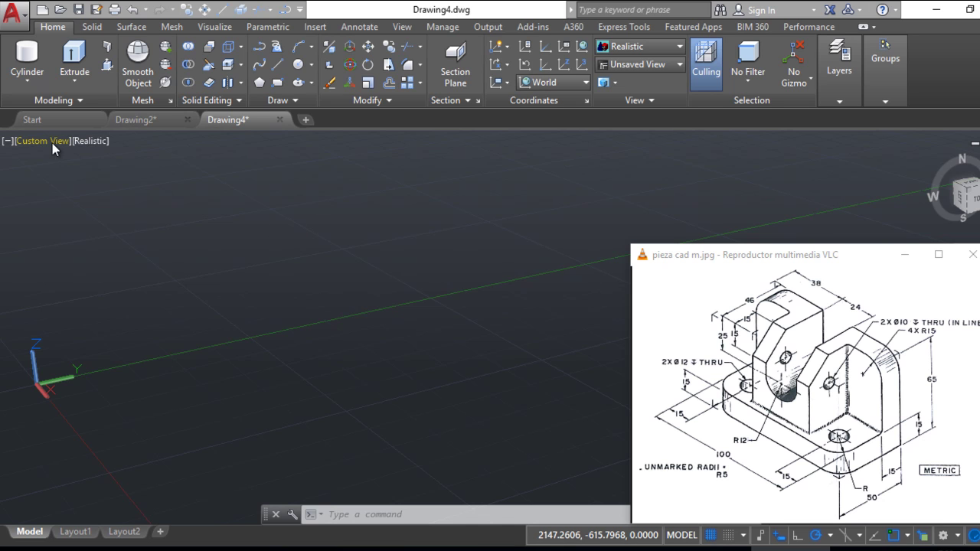
Open the solid primitives dropdown (Box, Cylinder, Cone) on the Home tab
left_click(29, 86)
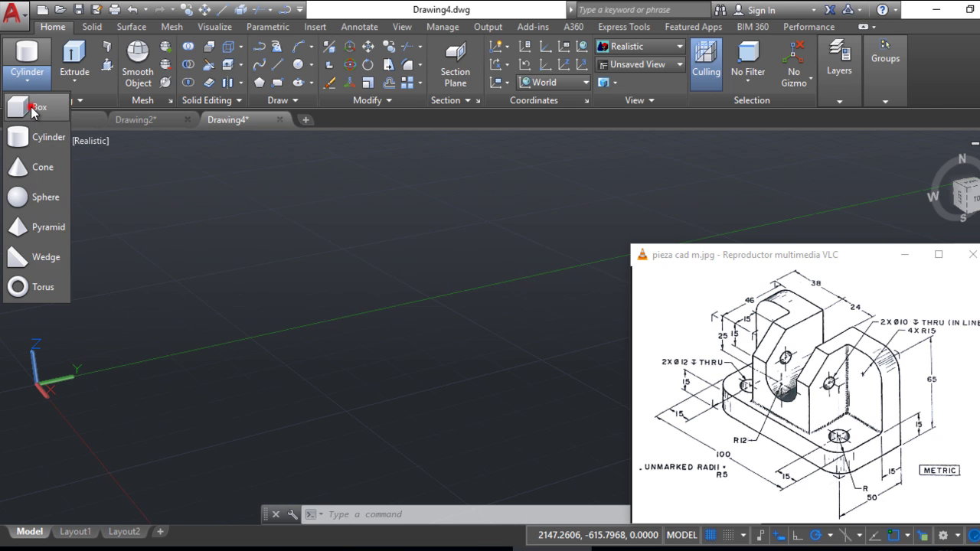
Draw a flat box solid from two base corners and a picked height, then select it
left_click(23, 109)
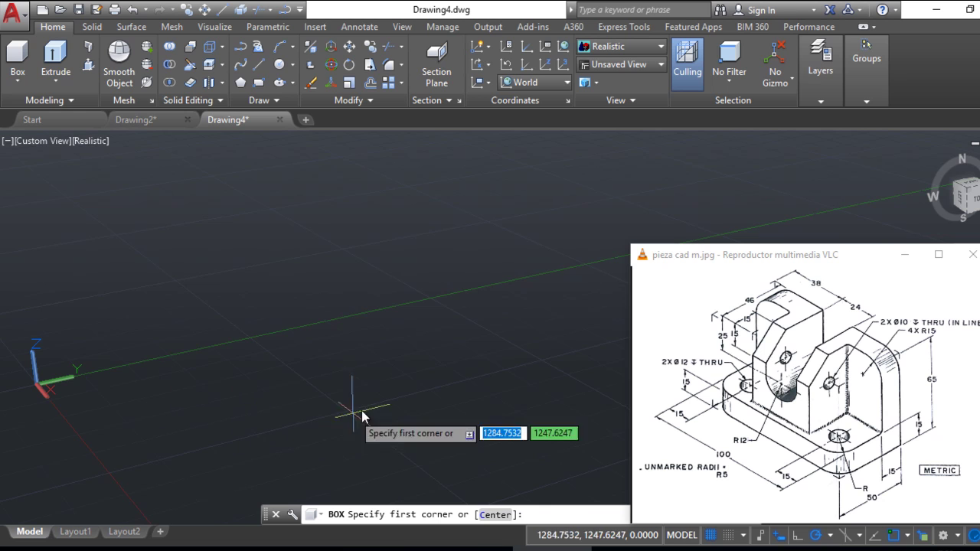
left_click(173, 392)
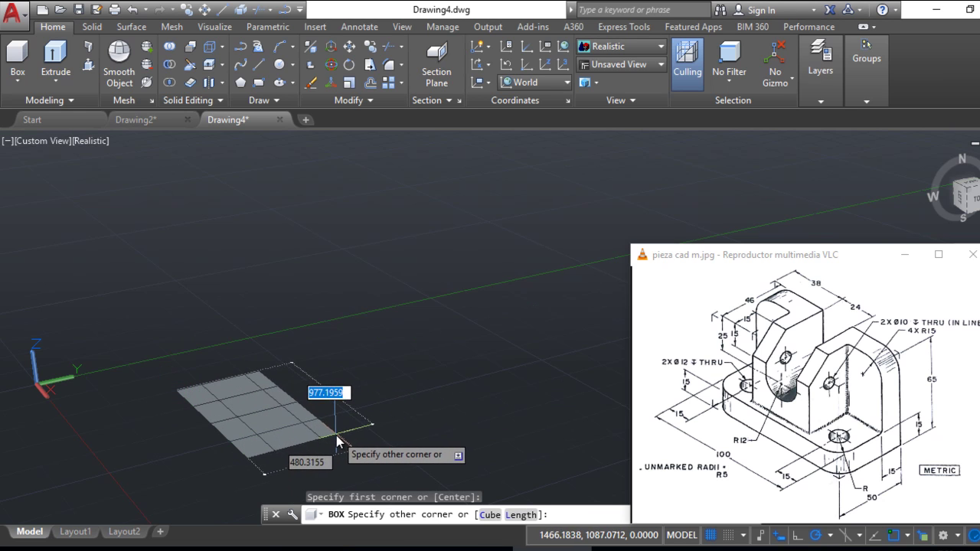
left_click(315, 418)
left_click(315, 417)
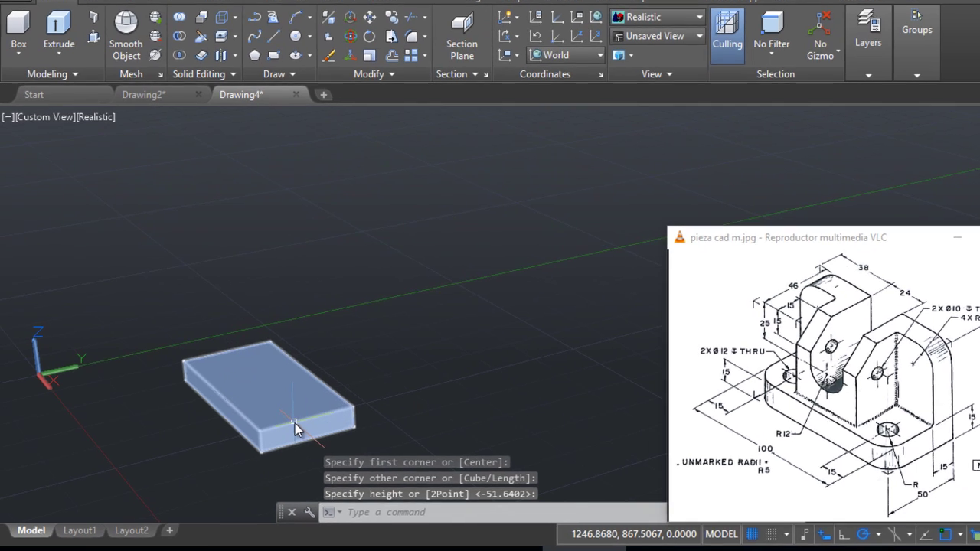
left_click(295, 425)
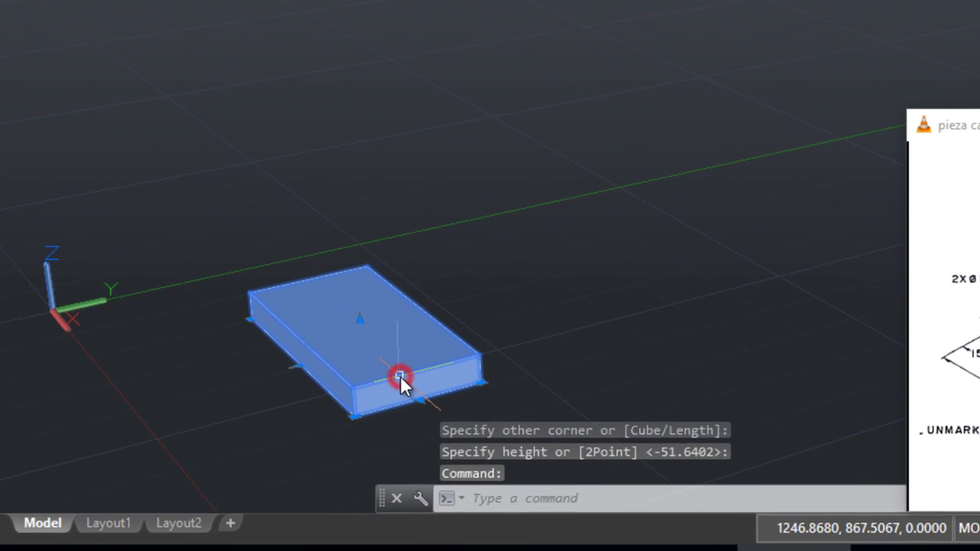
In the box's Properties, set Length 100, Width 50 and Height 15
right_click(415, 369)
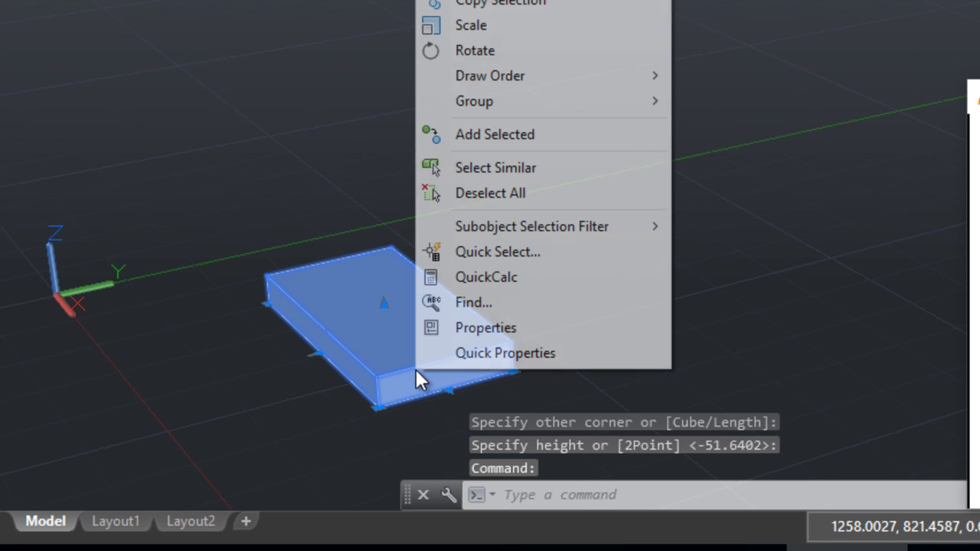
left_click(443, 335)
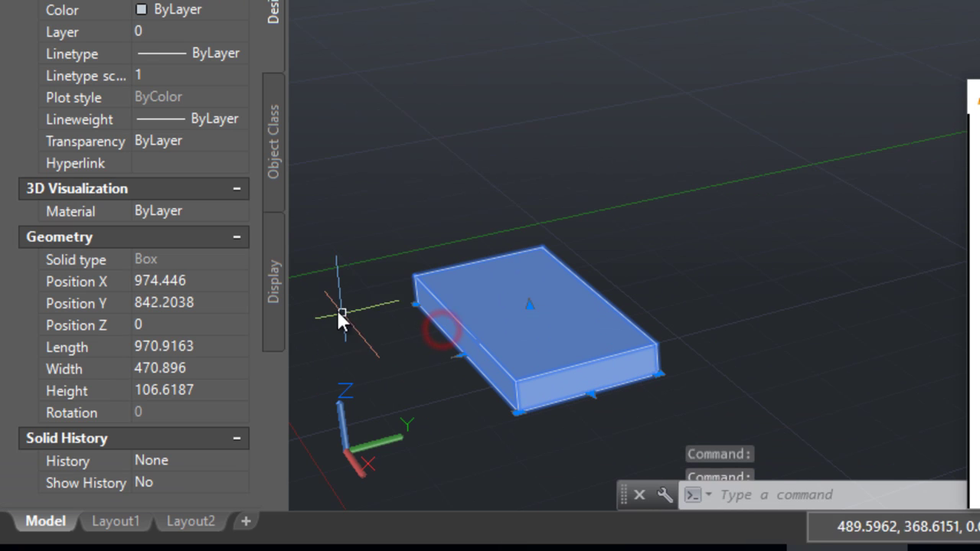
left_click(168, 342)
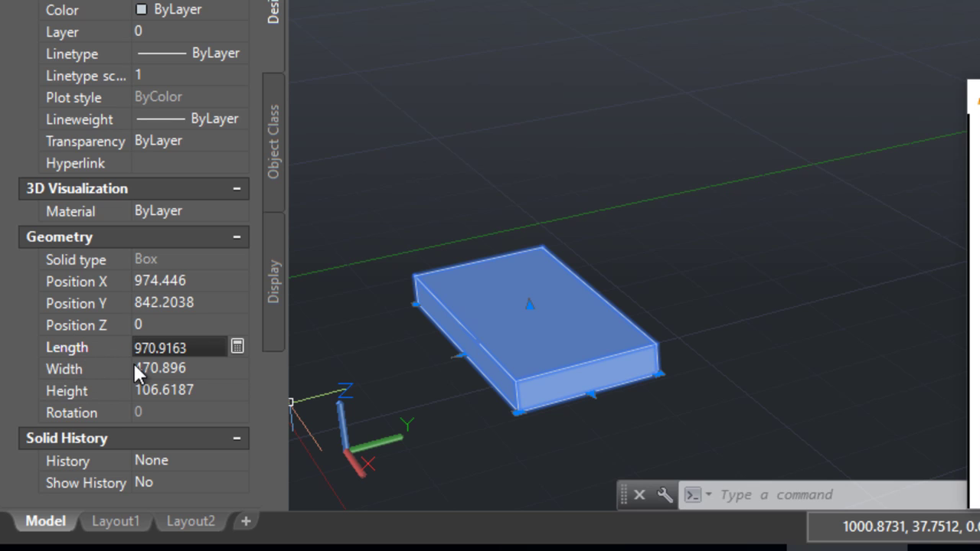
double_click(199, 348)
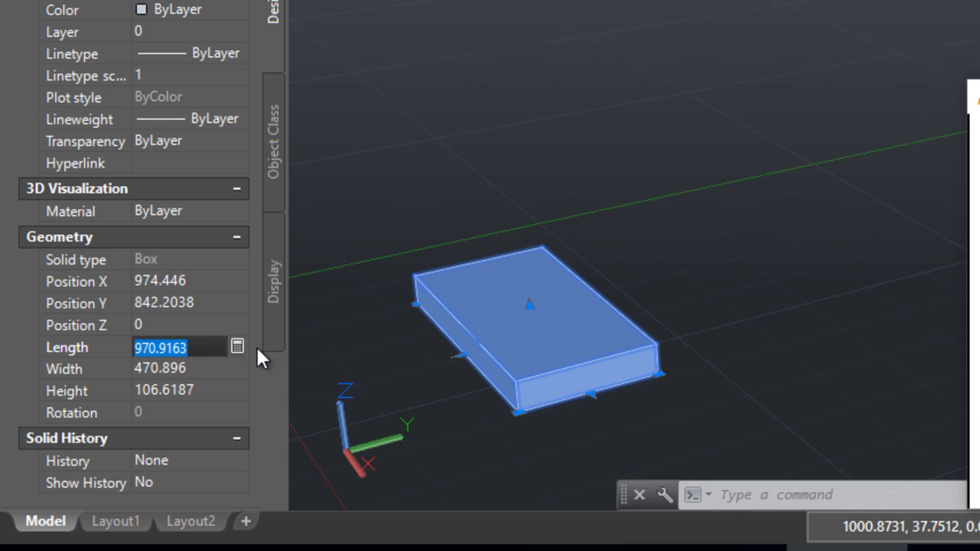
type("100")
key("Tab")
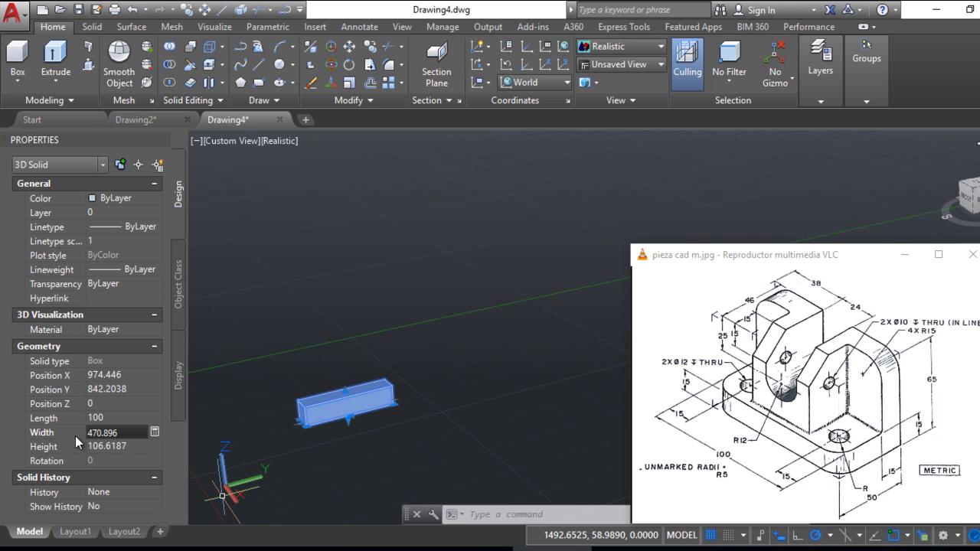
type("50")
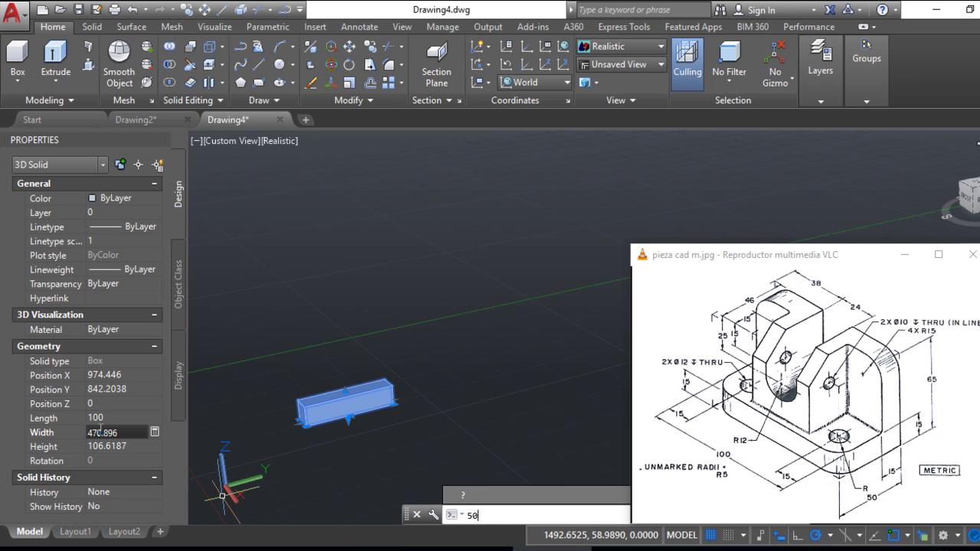
left_click(101, 432)
double_click(119, 433)
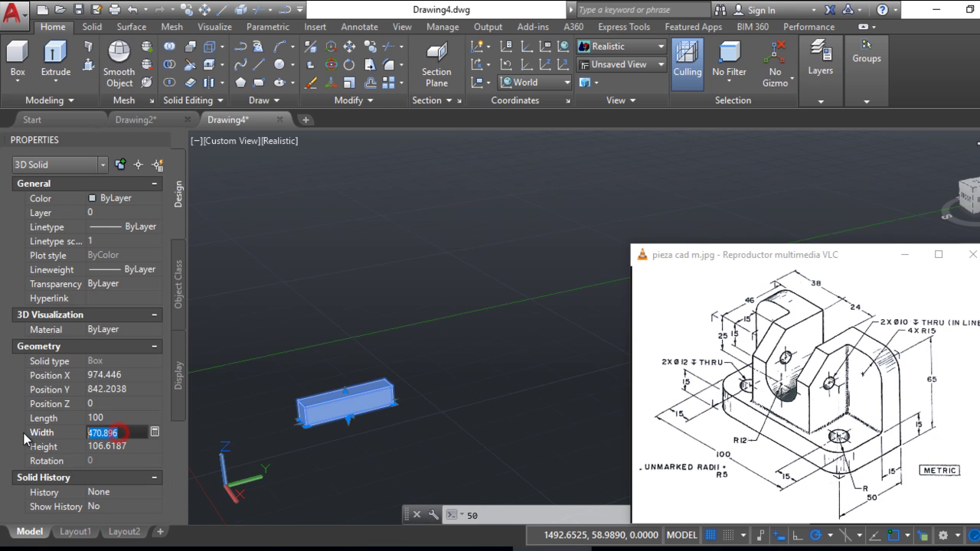
type("50")
key("Tab")
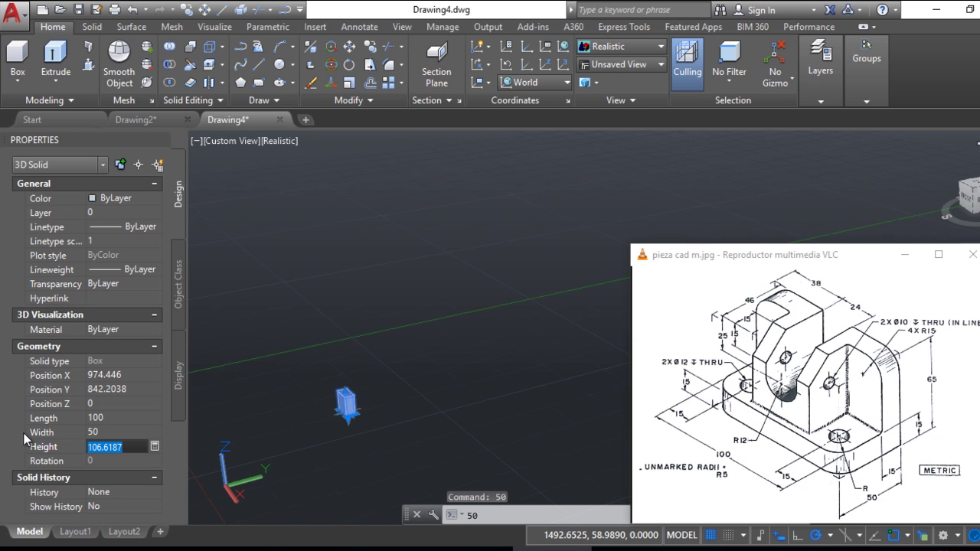
type("1")
key("Tab")
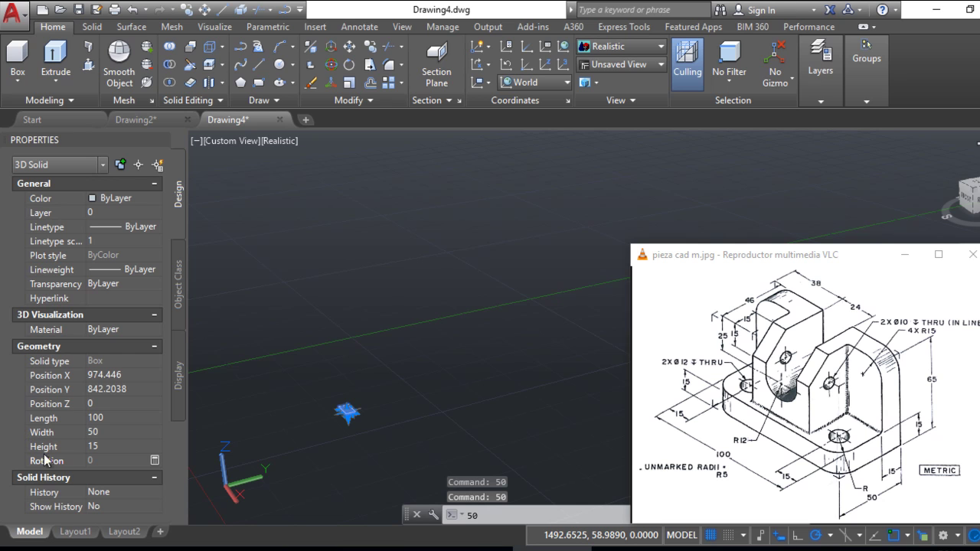
Zoom, pan and orbit the view so the box is framed
middle_click(383, 412)
middle_click(383, 411)
scroll(382, 398, "down", 2)
scroll(383, 391, "down", 1)
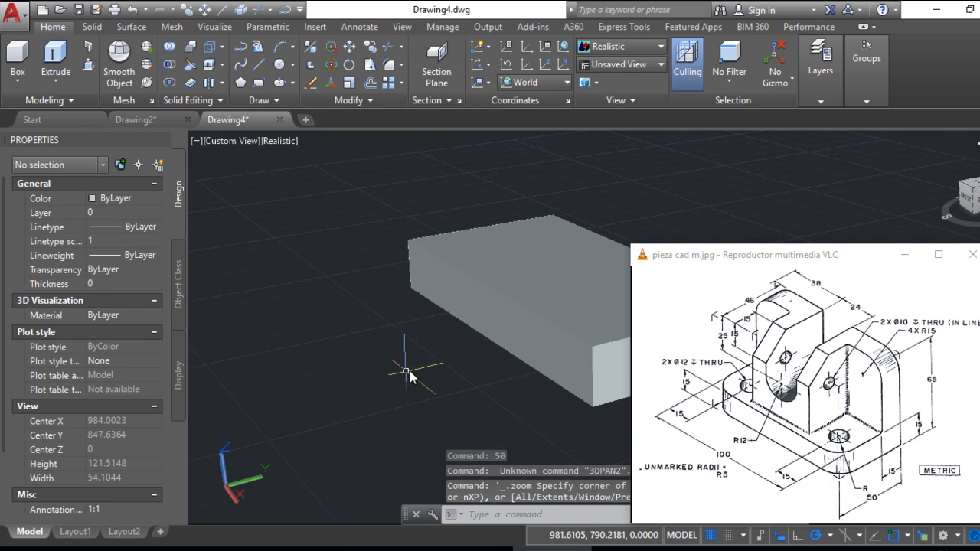
scroll(367, 390, "down", 1)
middle_click_drag(335, 382, 258, 400)
scroll(428, 346, "up", 1)
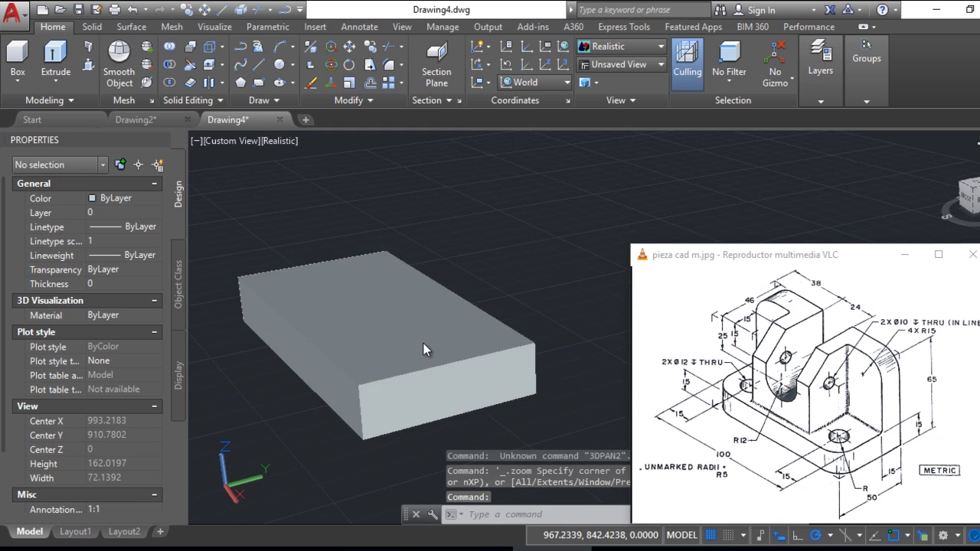
middle_click_drag(426, 341, 420, 342, "shift")
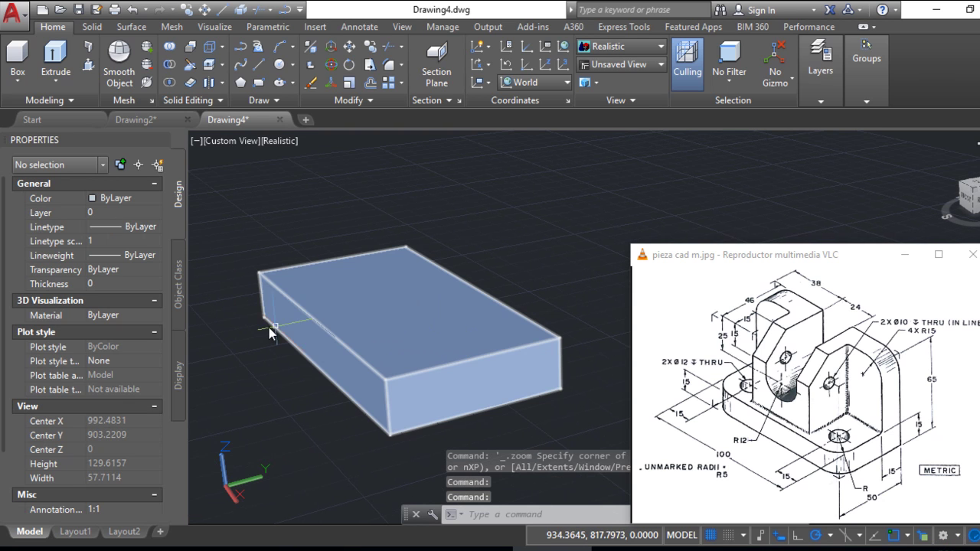
scroll(291, 375, "down", 1)
scroll(459, 326, "up", 1)
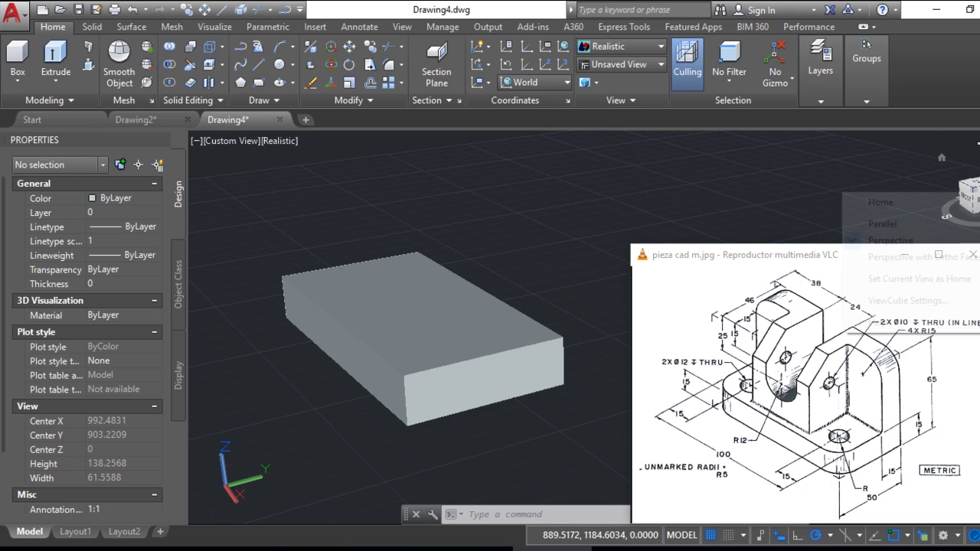
Switch the view to parallel projection and apply the X-Ray visual style
right_click(966, 193)
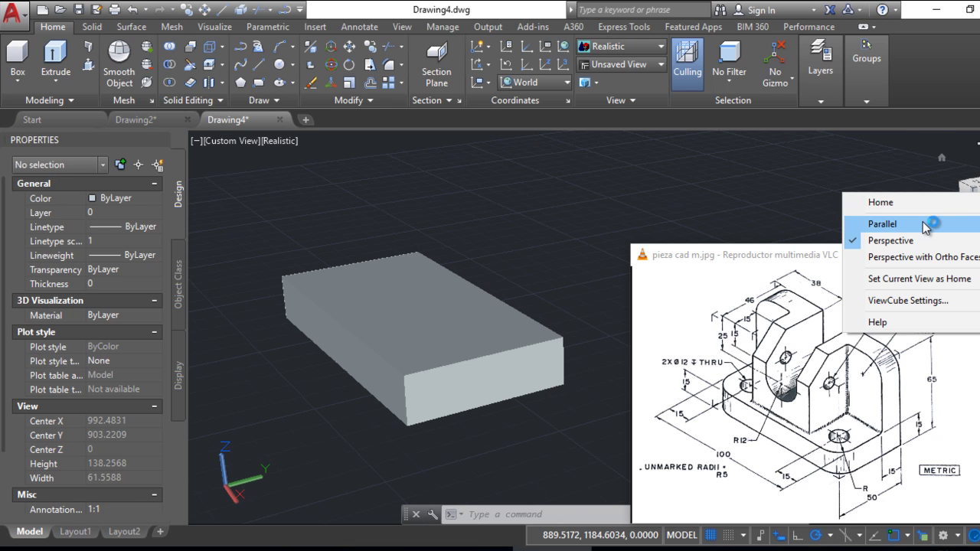
left_click(926, 225)
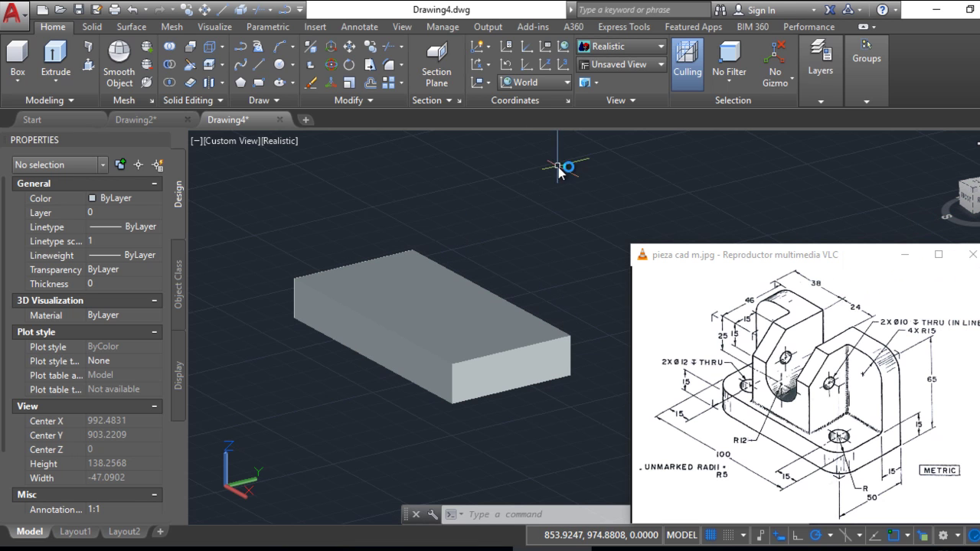
left_click(608, 49)
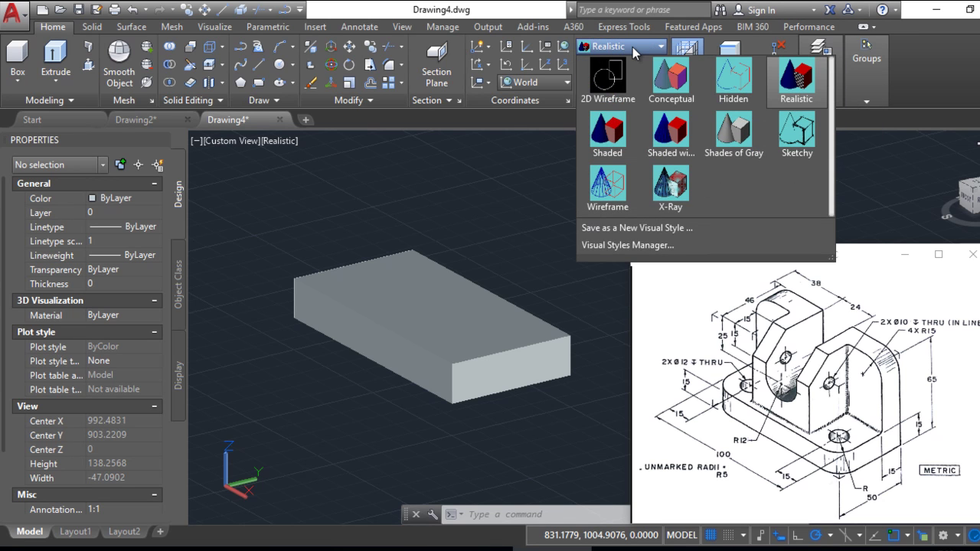
left_click(670, 190)
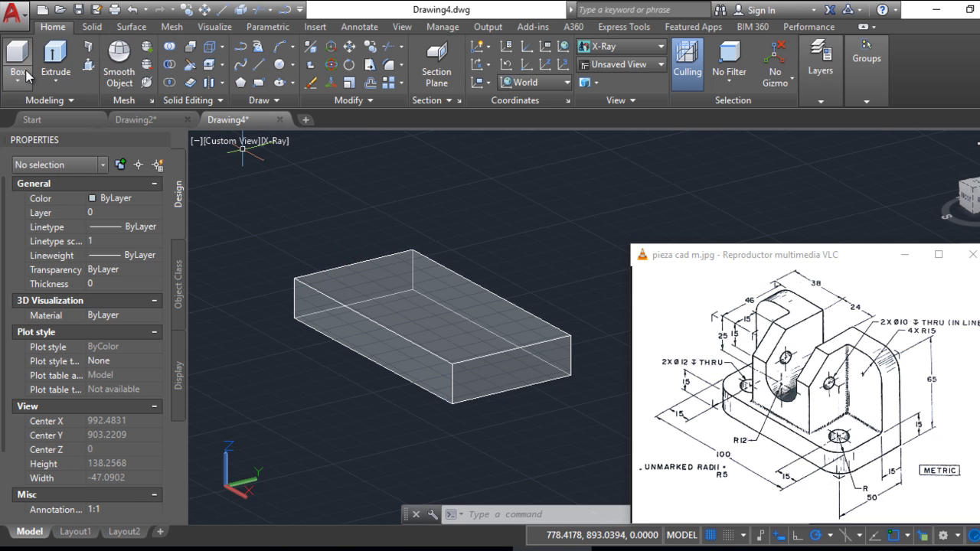
Draw a first line from the box's top front corner with two 15-unit segments, polar tracking at 90°
left_click(262, 67)
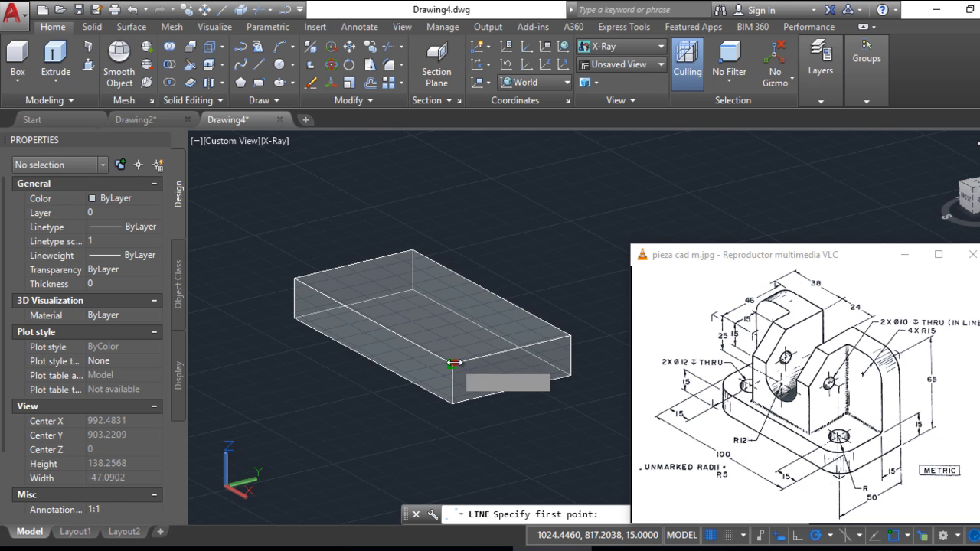
left_click(453, 362)
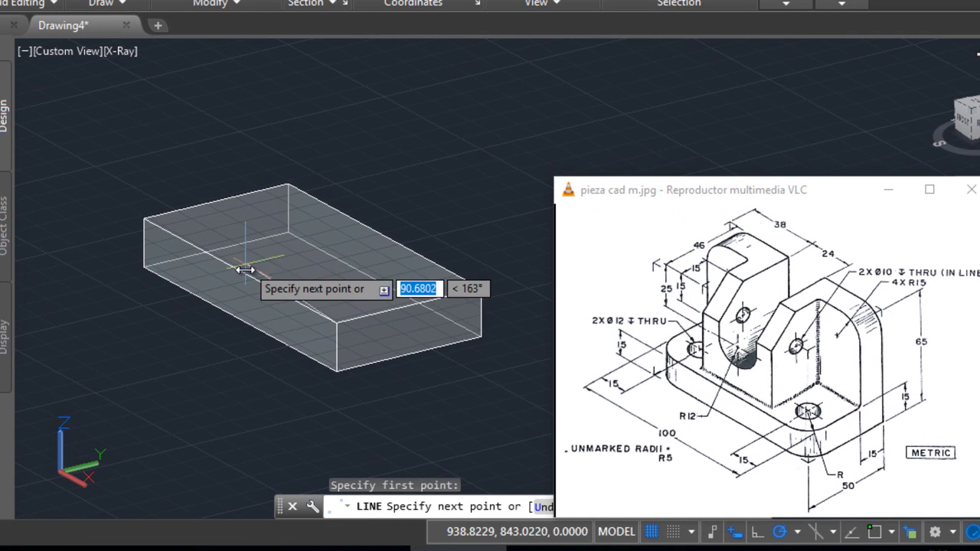
left_click(797, 532)
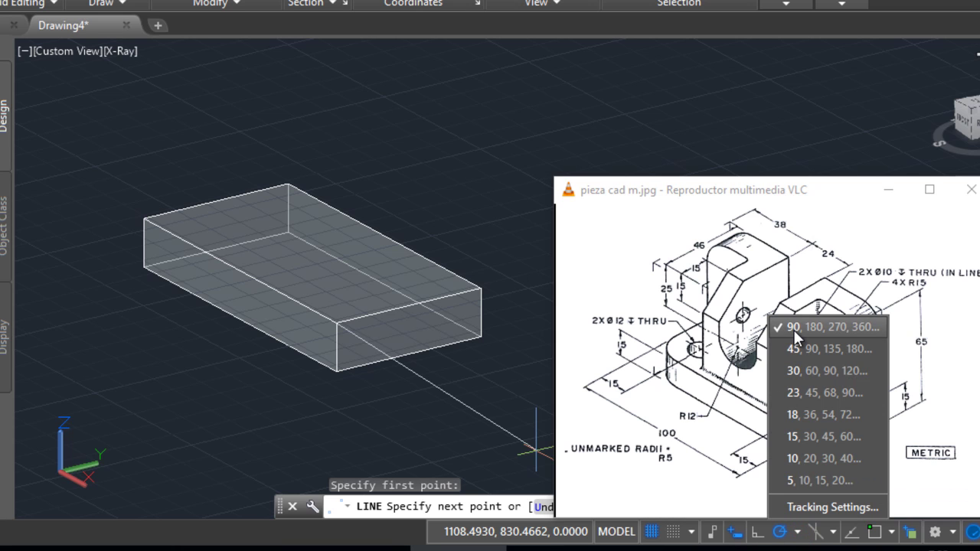
left_click(786, 535)
left_click(337, 322)
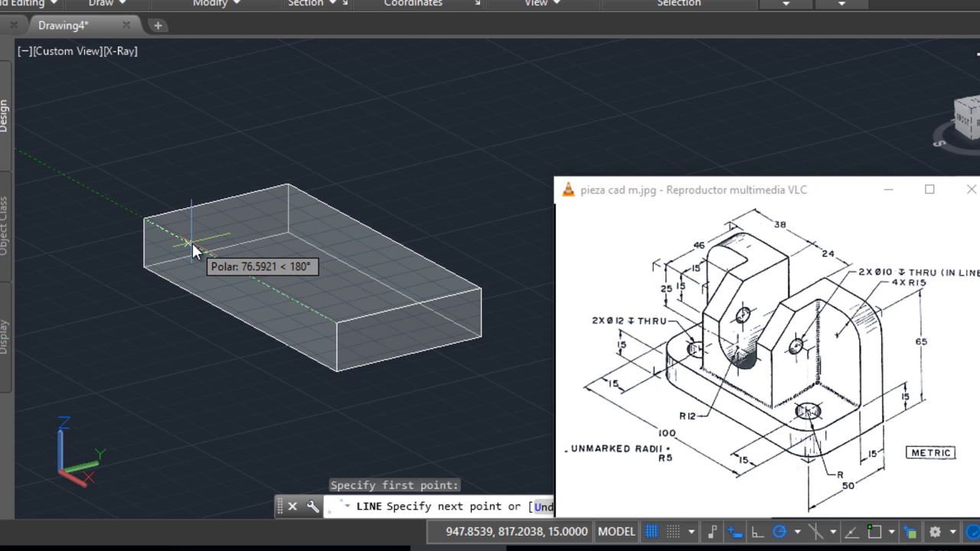
type("15")
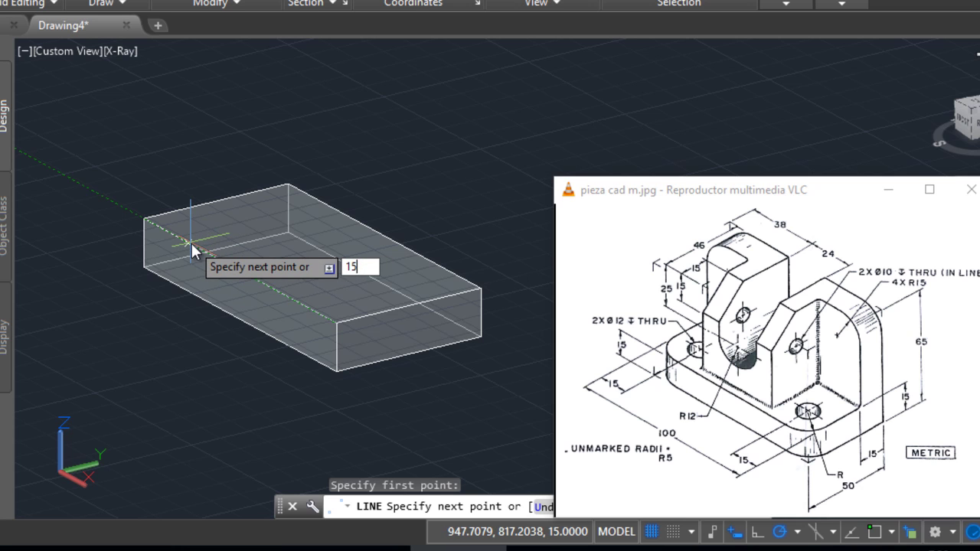
key("Return")
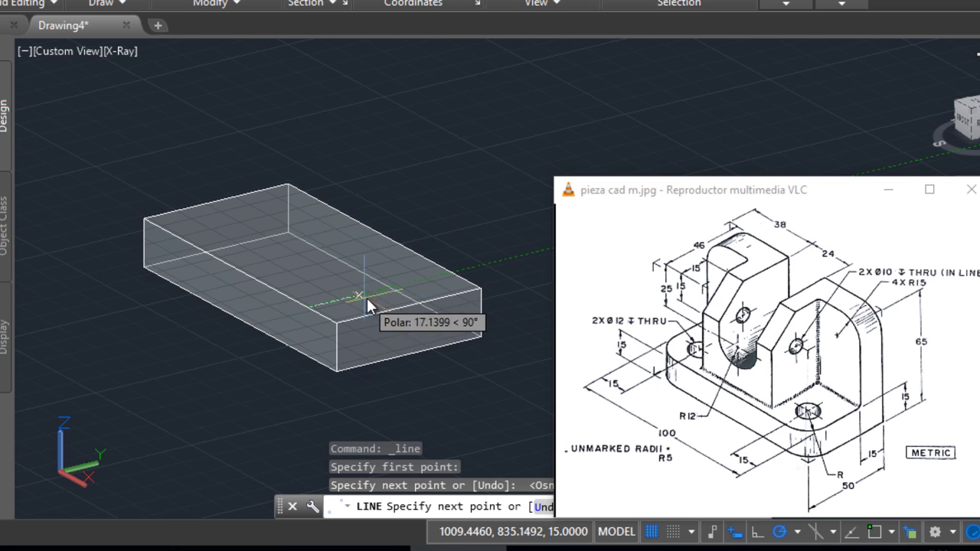
type("15")
key("Return")
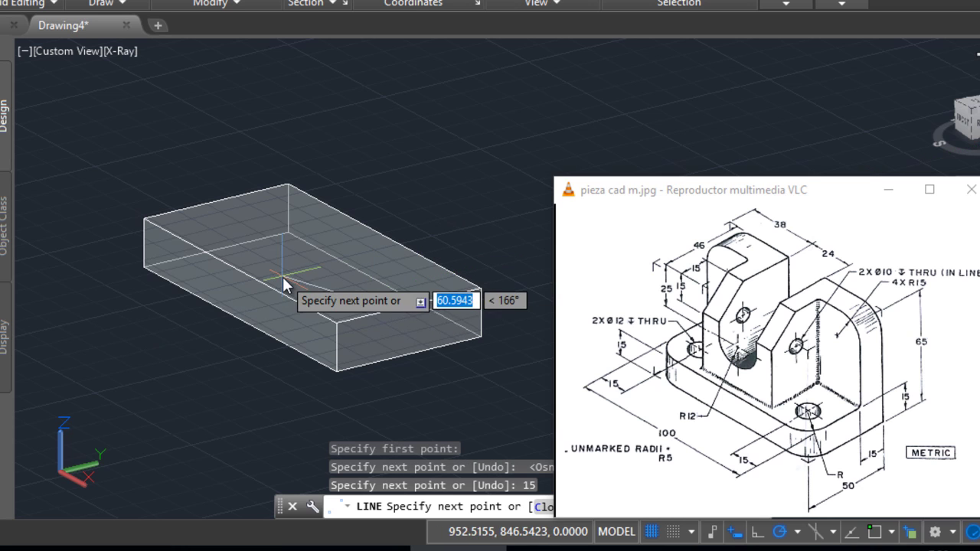
key("Return")
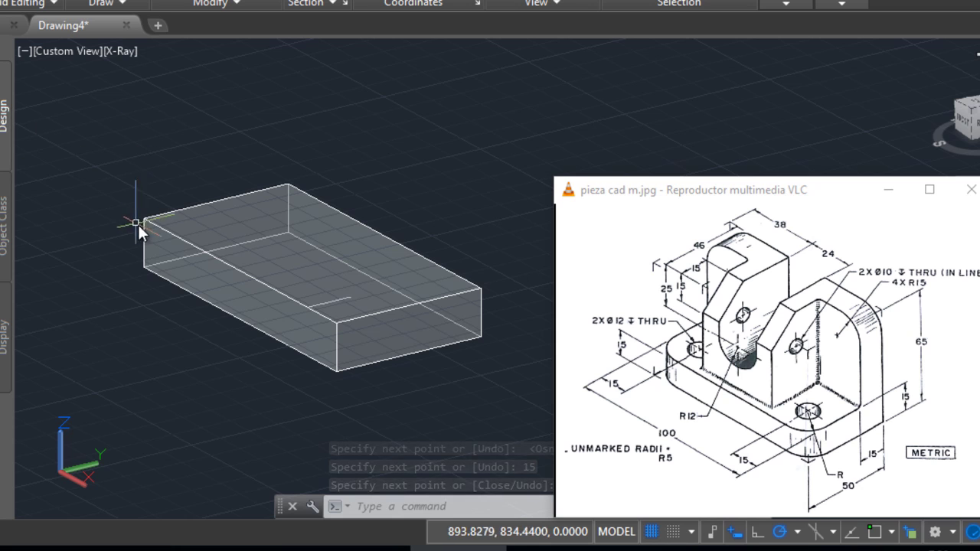
With Osnap on, draw the guide line from the top corner: 15 along X, then 15 at 90°
key("Return")
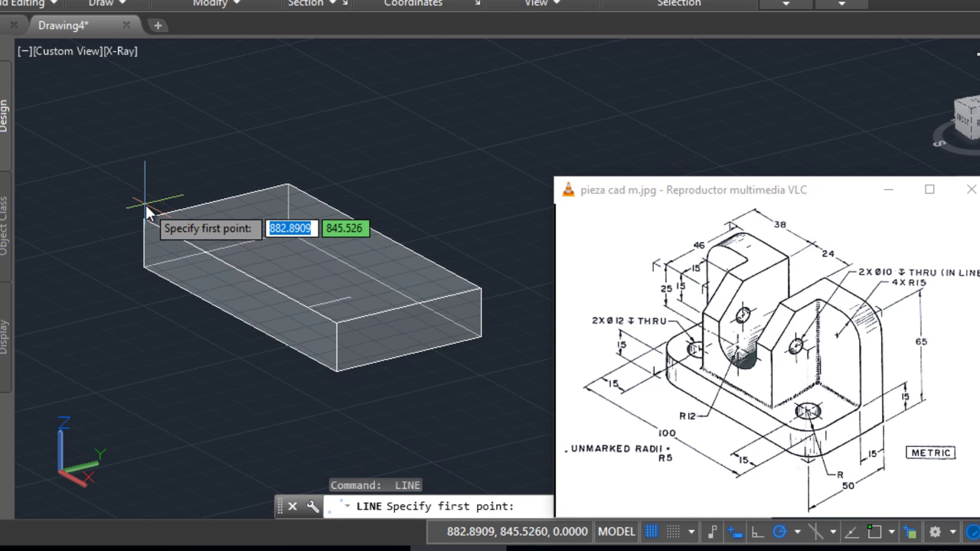
key("F3")
left_click(147, 219)
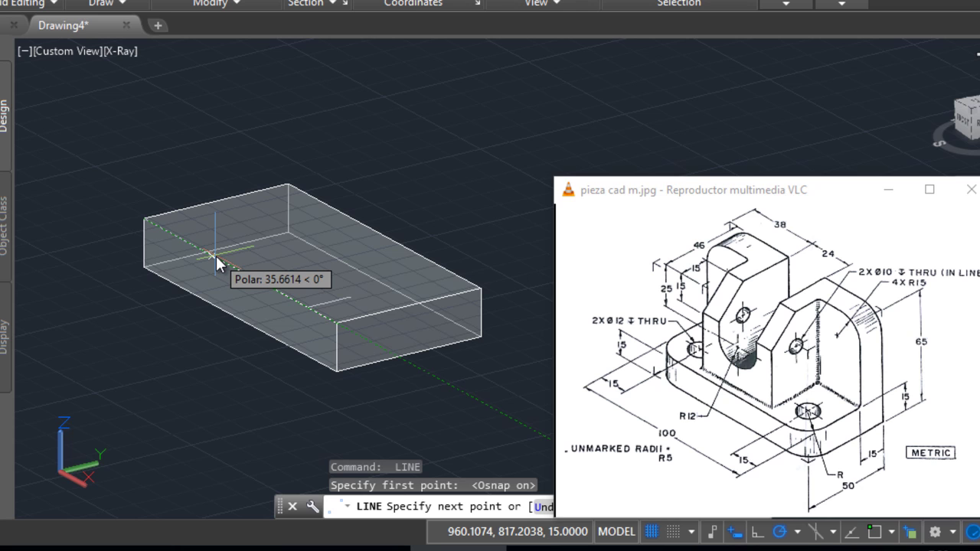
type("15")
key("Return")
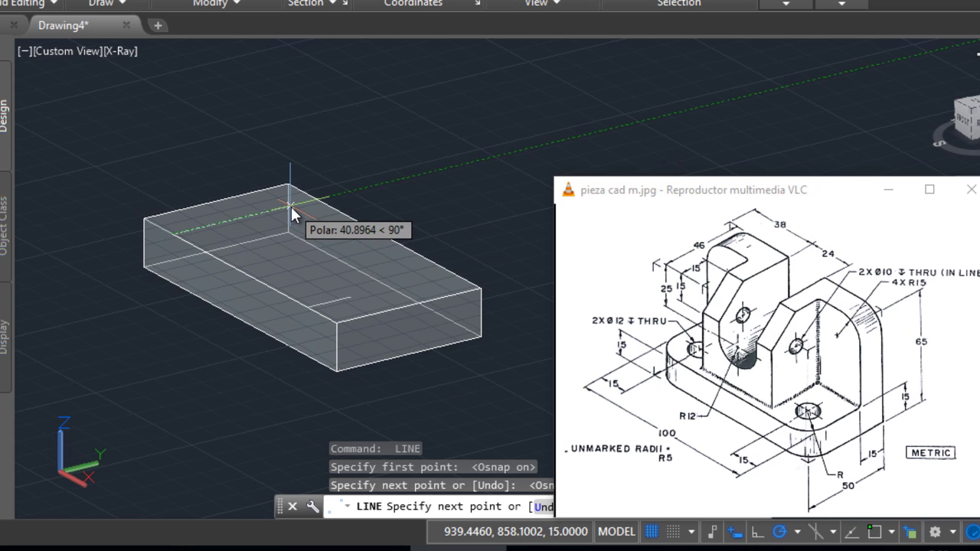
type("15")
key("Return")
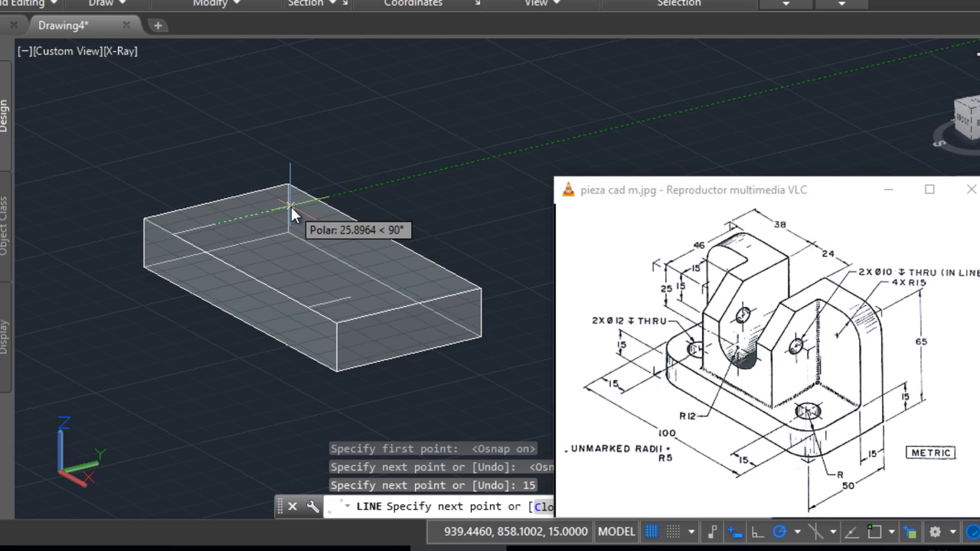
key("Return")
Create a radius-6 cylinder centred on the guide line's endpoint, extending down through the box, and select it
left_click(17, 77)
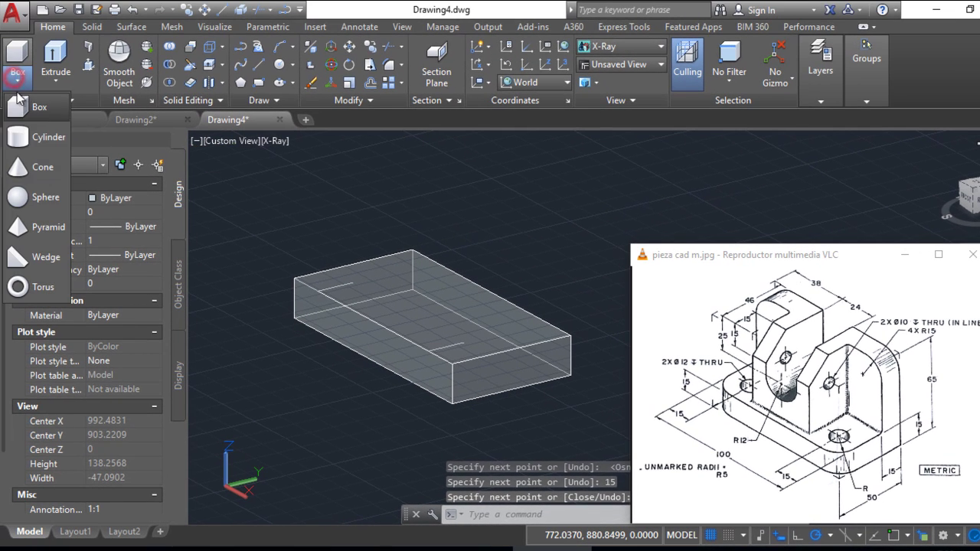
left_click(46, 137)
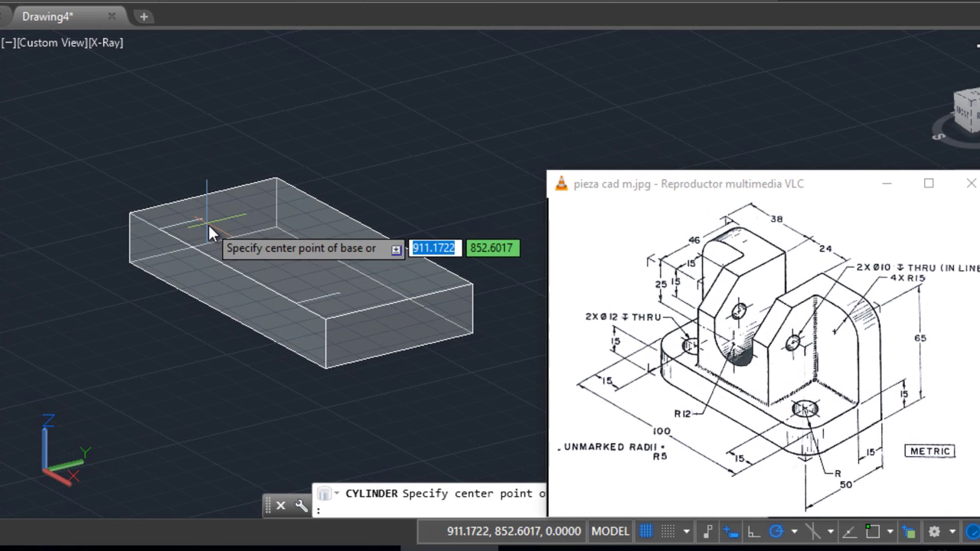
key("F3")
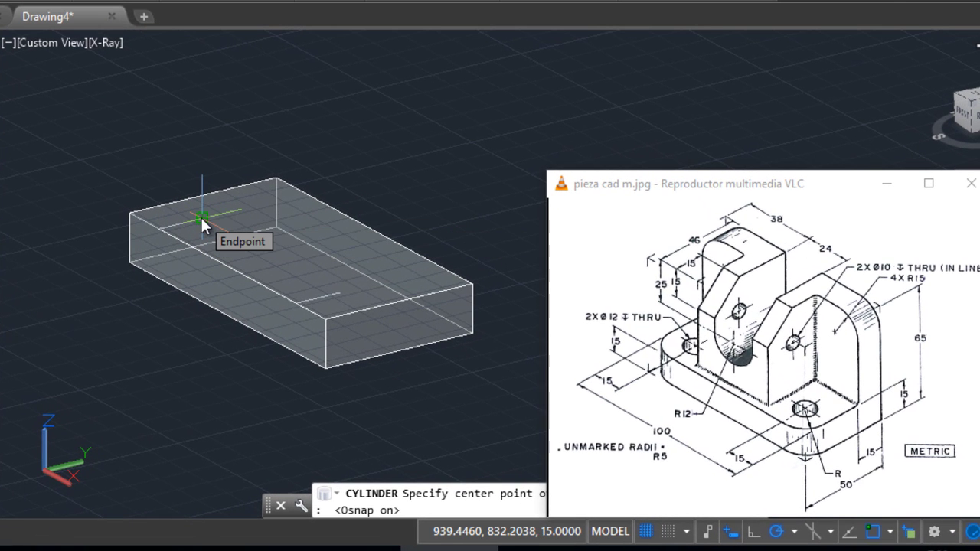
left_click(200, 215)
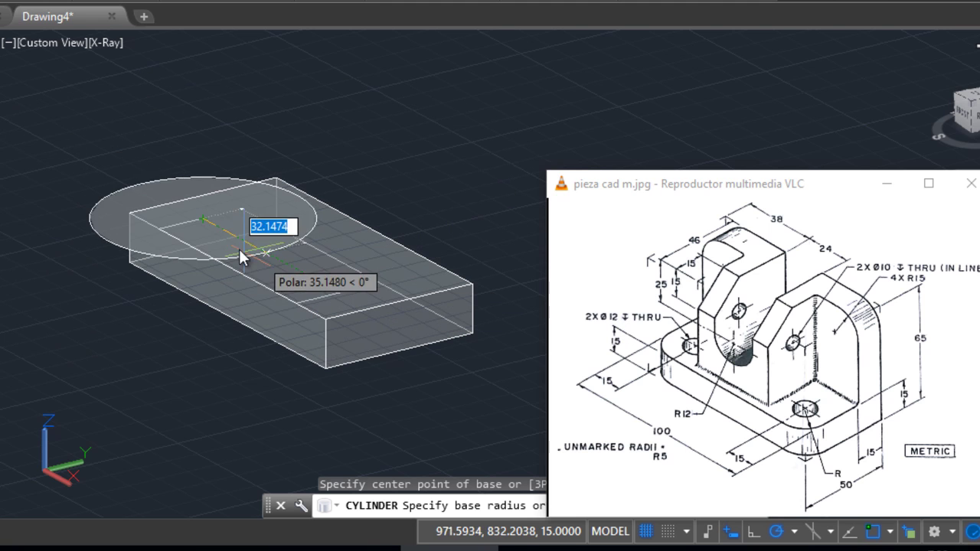
type("6")
key("Return")
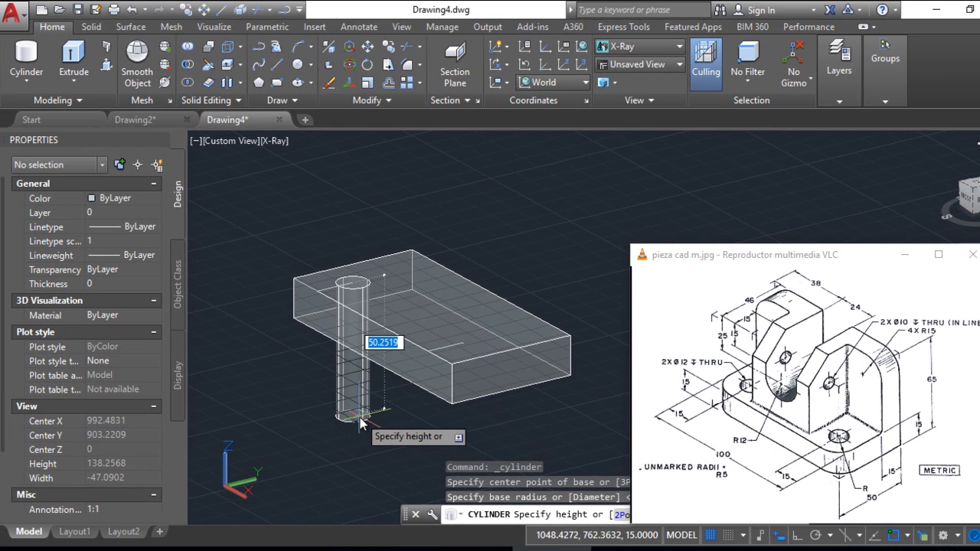
left_click(363, 417)
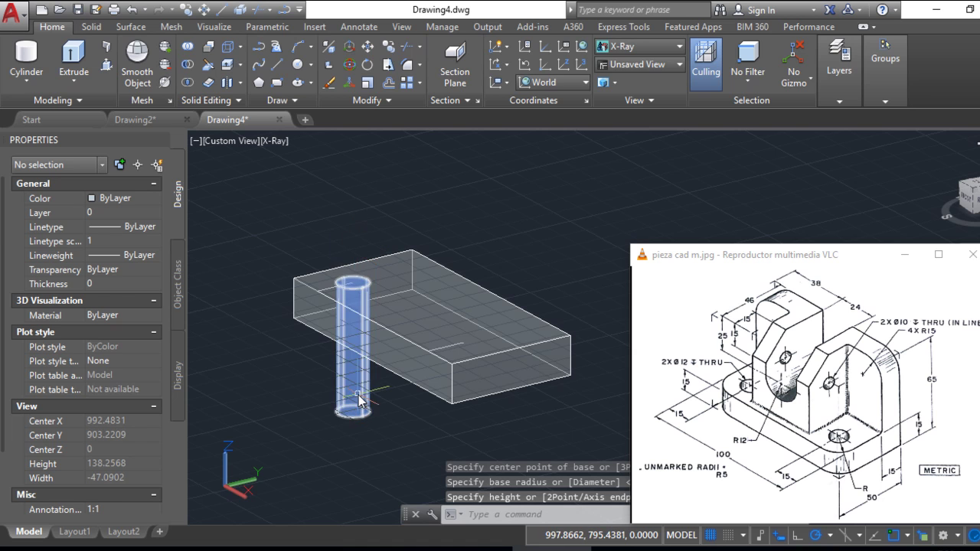
left_click(351, 392)
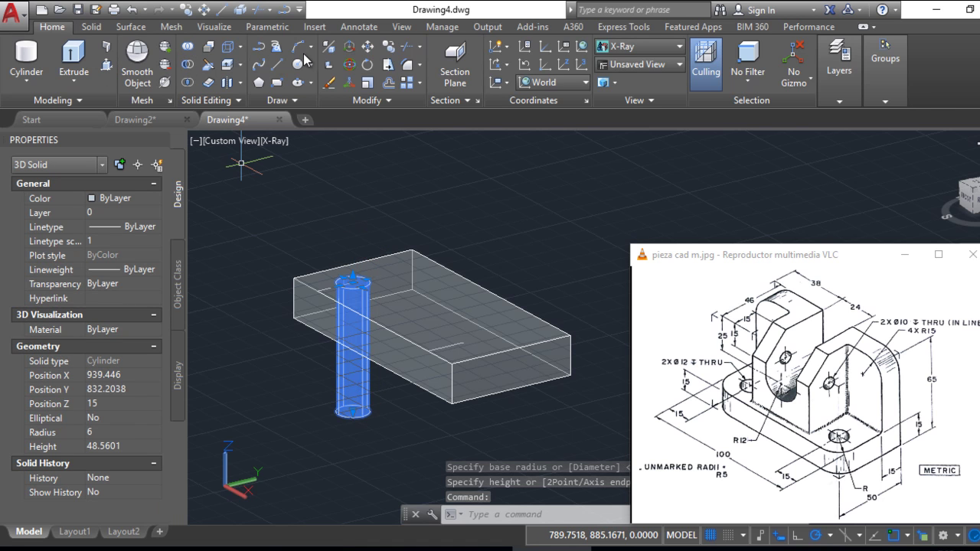
Copy the cylinder from its top centre to the second marked point, then begin subtracting from the box
left_click(389, 49)
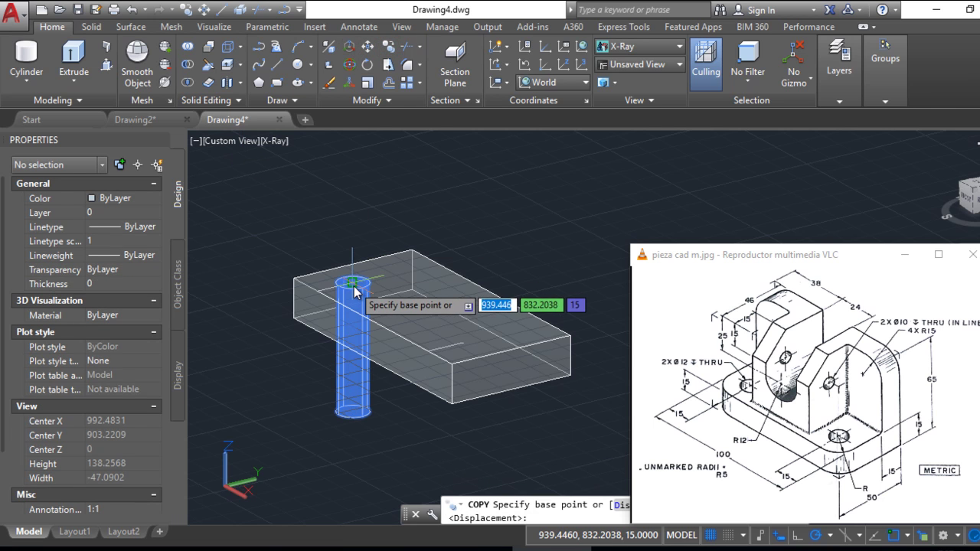
left_click(353, 283)
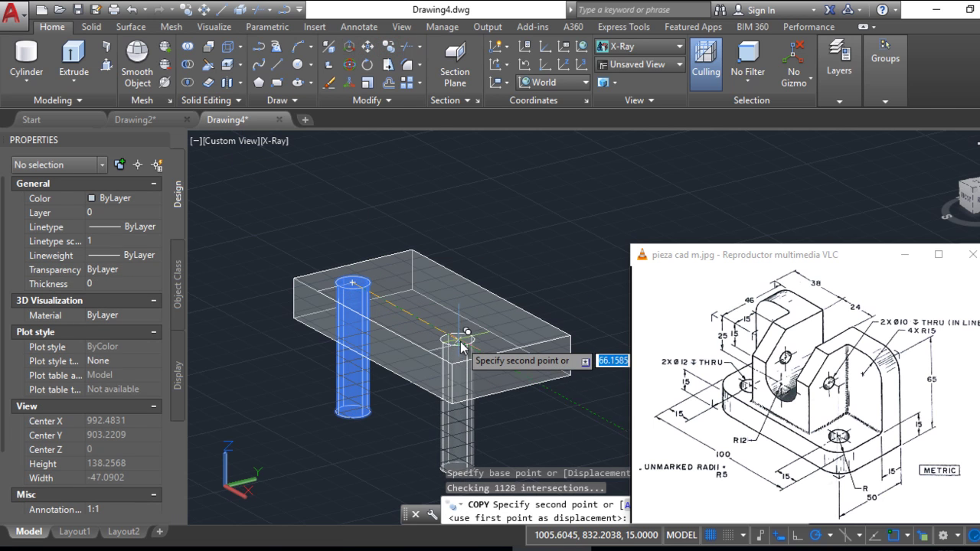
scroll(421, 356, "up", 5)
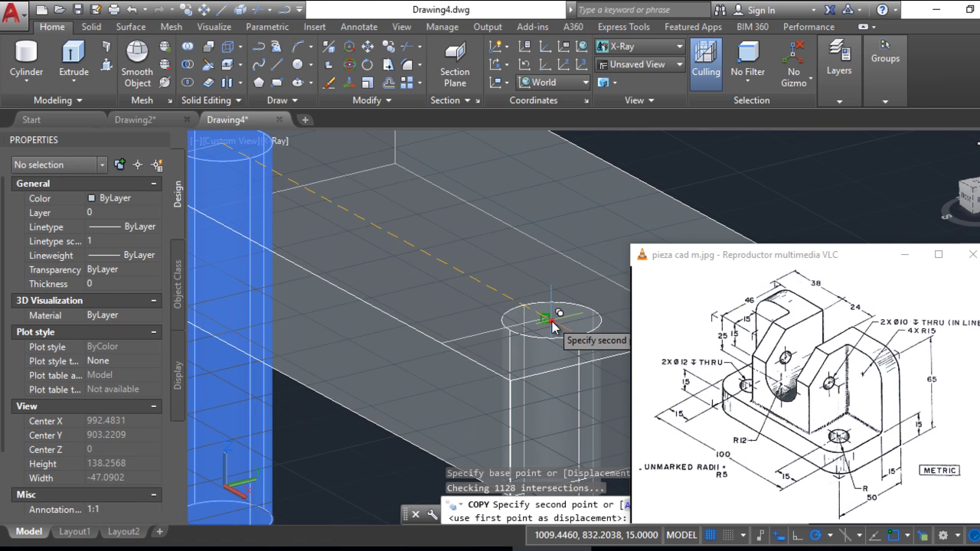
scroll(553, 326, "down", 5)
left_click(464, 330)
key("Return")
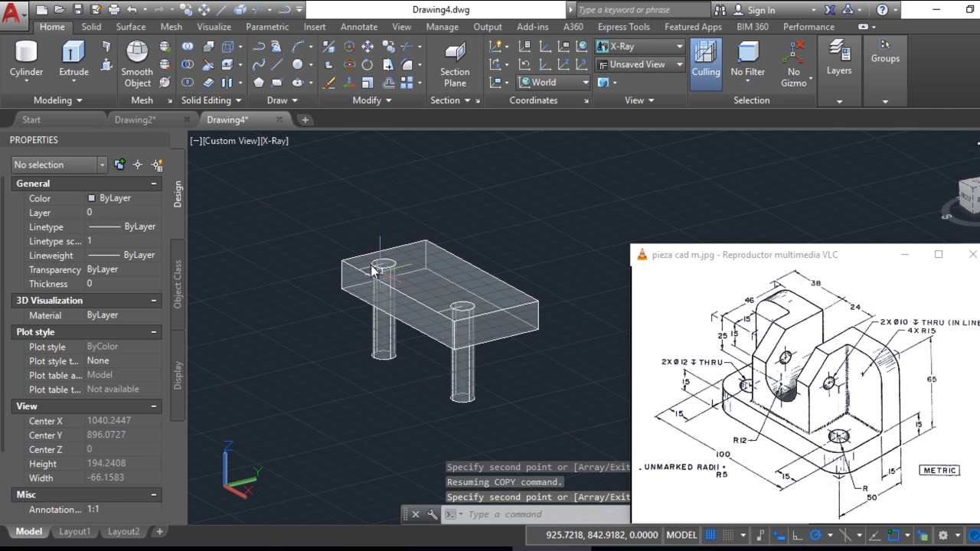
left_click(189, 66)
left_click(414, 302)
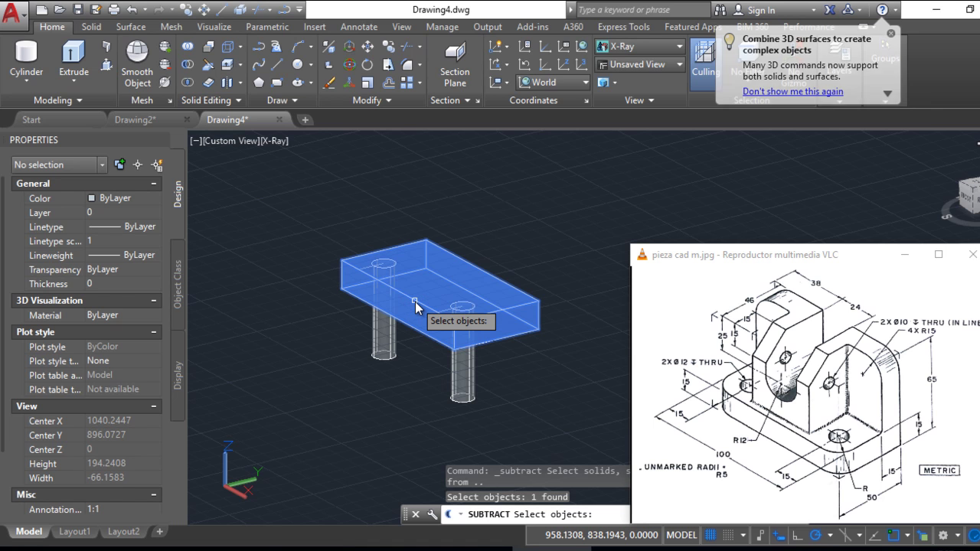
Subtract both the left and right cylinders from the box to form two holes
key("Return")
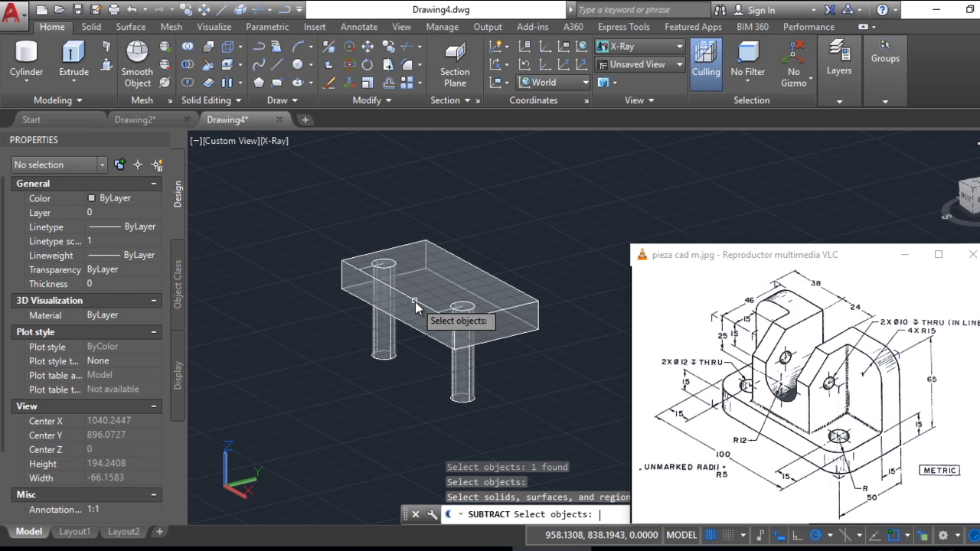
left_click(393, 354)
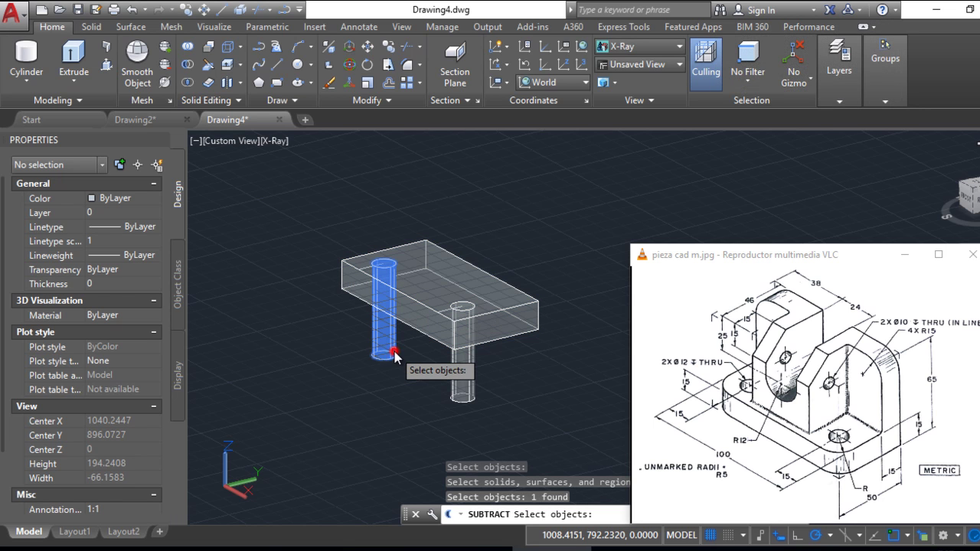
left_click(458, 375)
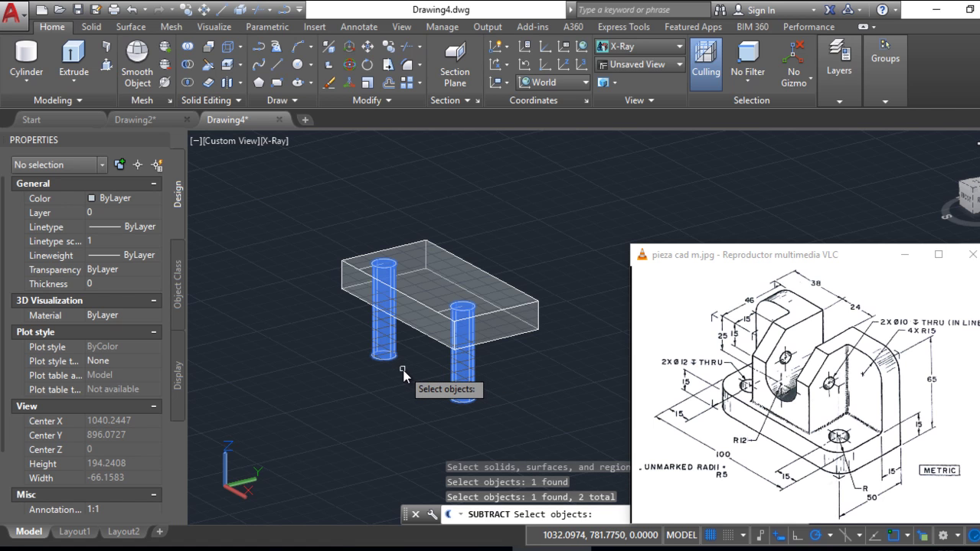
key("Return")
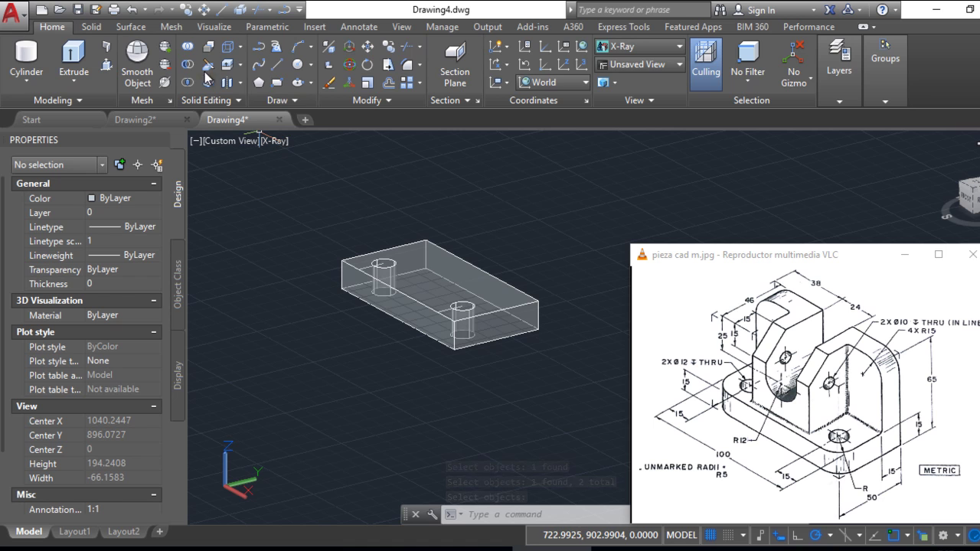
Fillet the plate's left vertical corner edge with a 15 radius
left_click(407, 68)
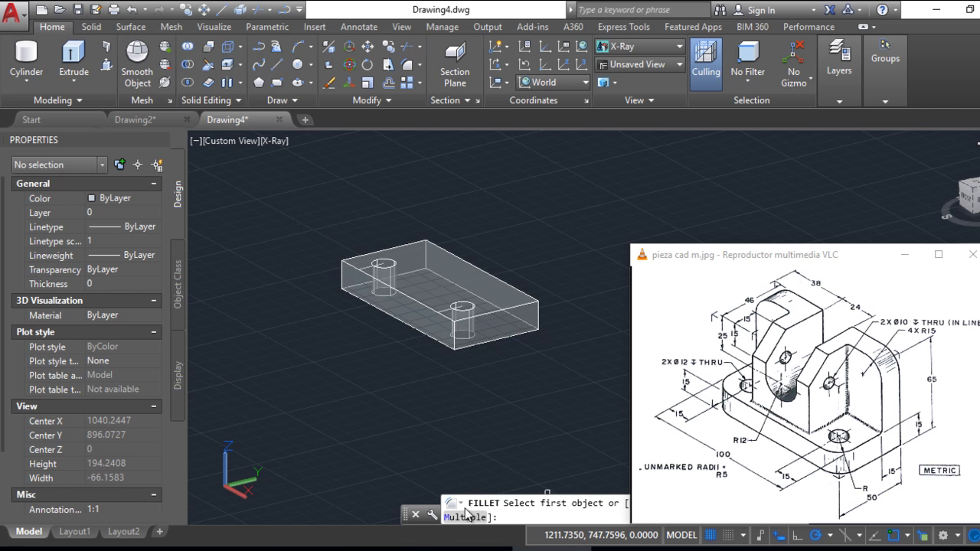
left_click_drag(407, 521, 249, 508)
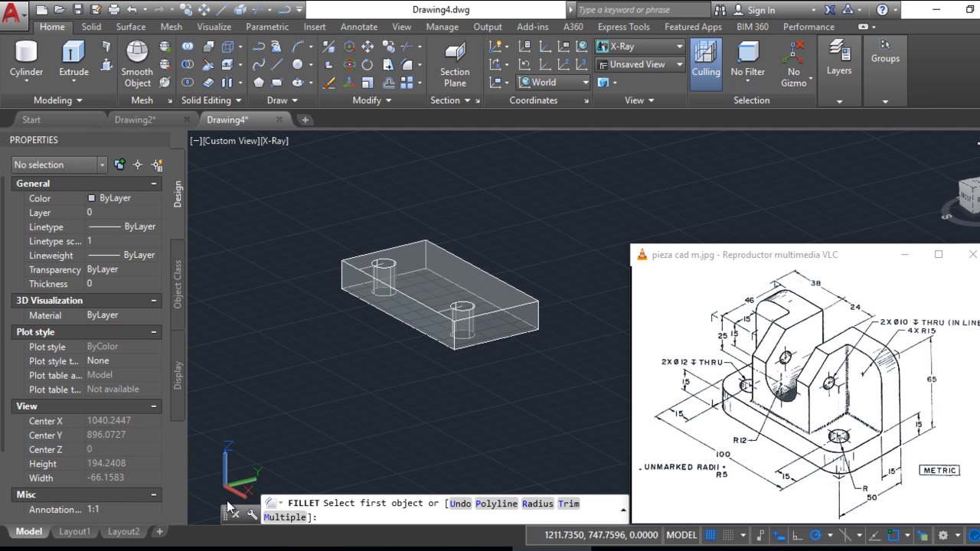
left_click_drag(249, 507, 226, 508)
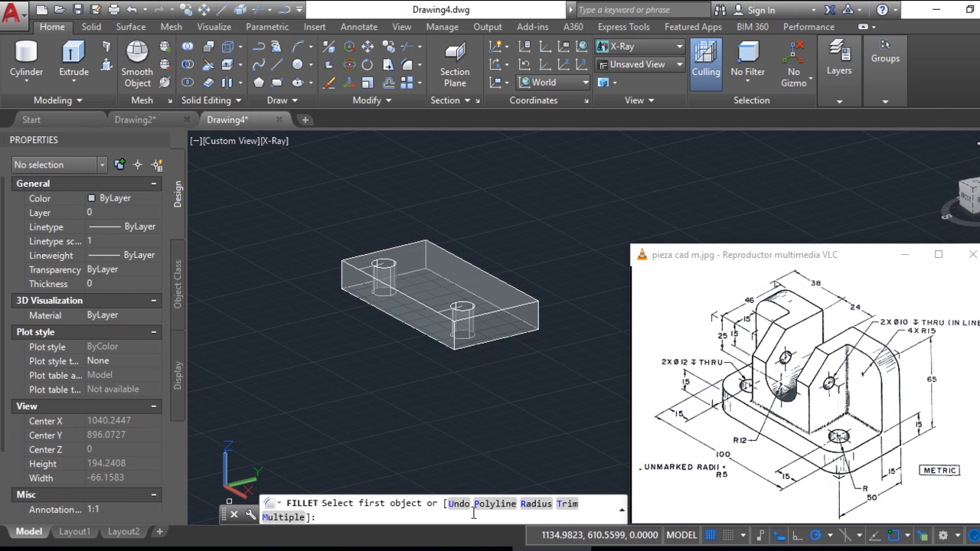
left_click(540, 505)
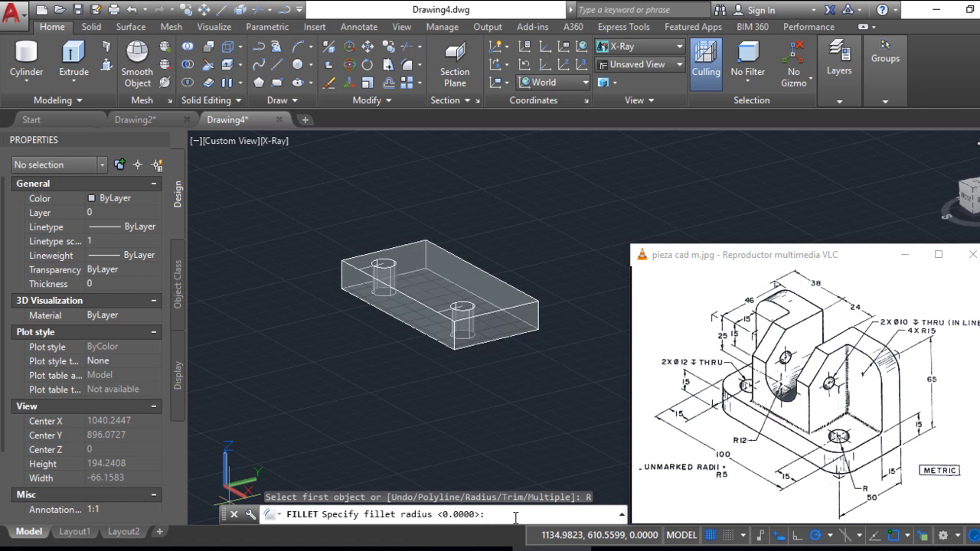
type("15")
key("Return")
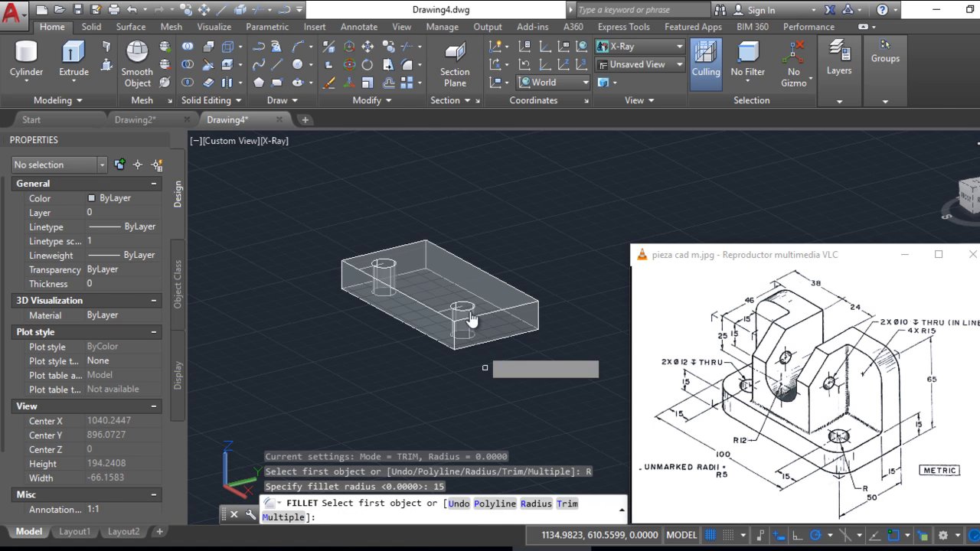
left_click(342, 277)
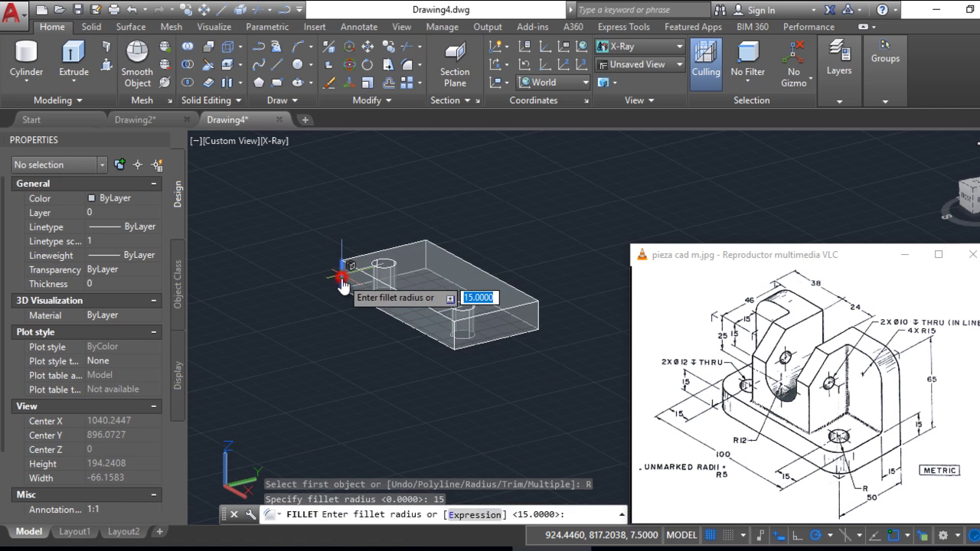
key("Return")
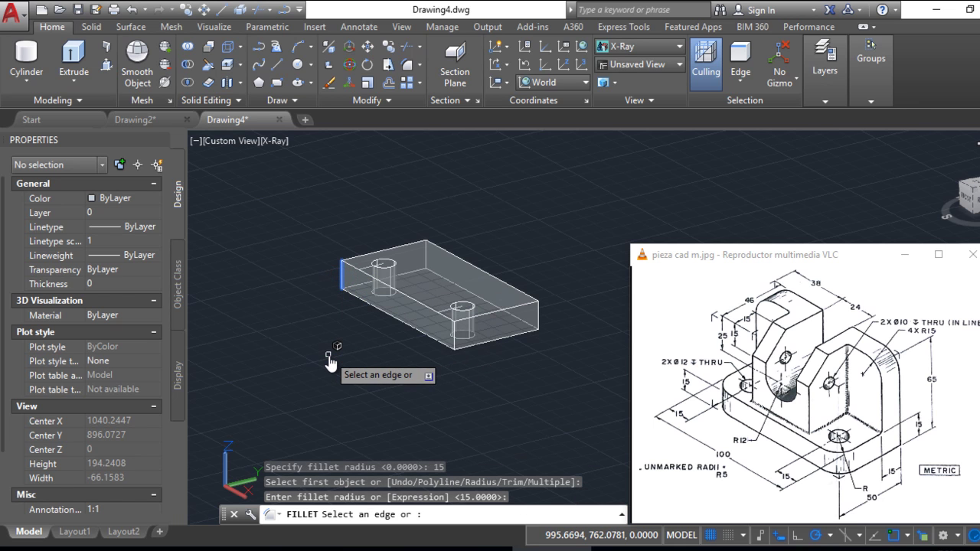
key("Return")
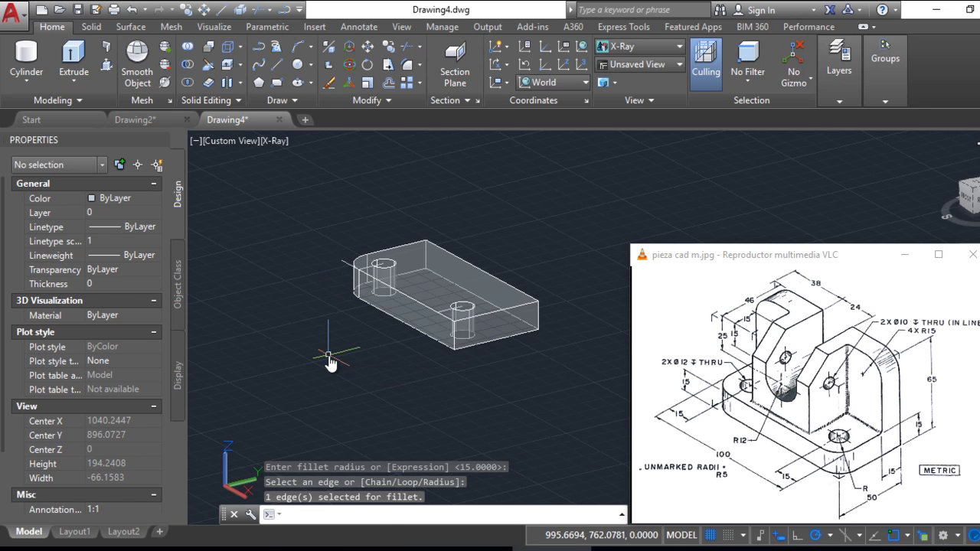
key("Return")
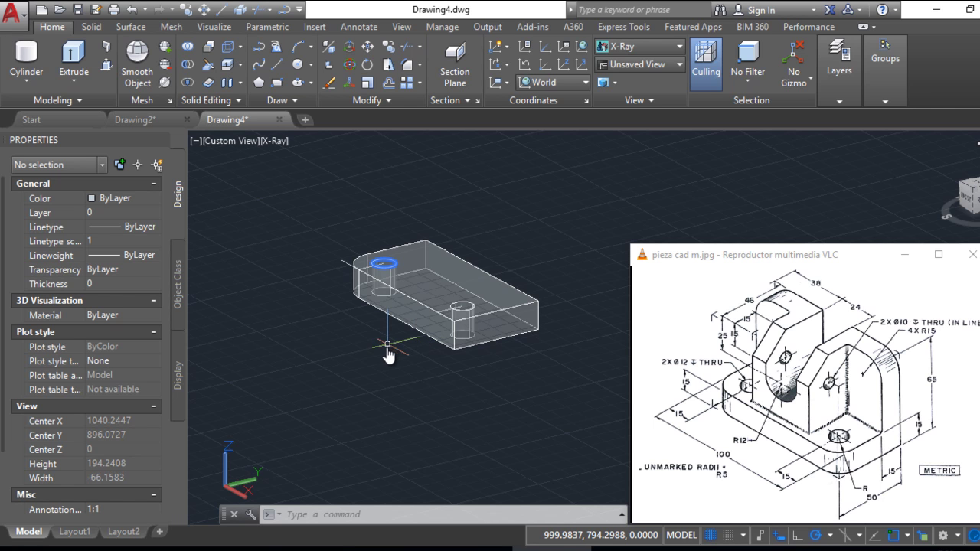
Fillet the front-right vertical corner edge with the same 15 mm radius
mouse_move(453, 371)
middle_mouse_down("shift")
mouse_move(486, 433)
mouse_move(527, 394)
mouse_move(518, 396)
middle_mouse_up("shift")
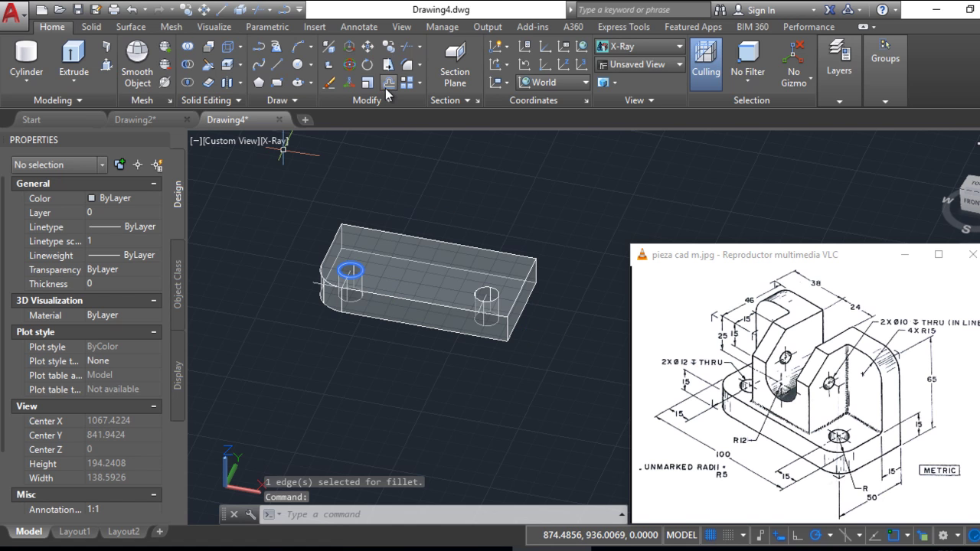
left_click(406, 67)
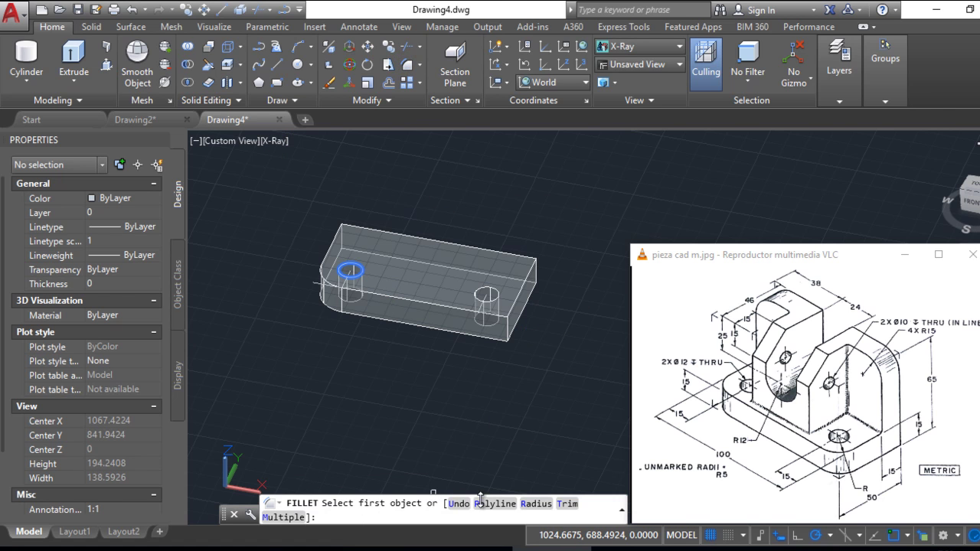
left_click(536, 504)
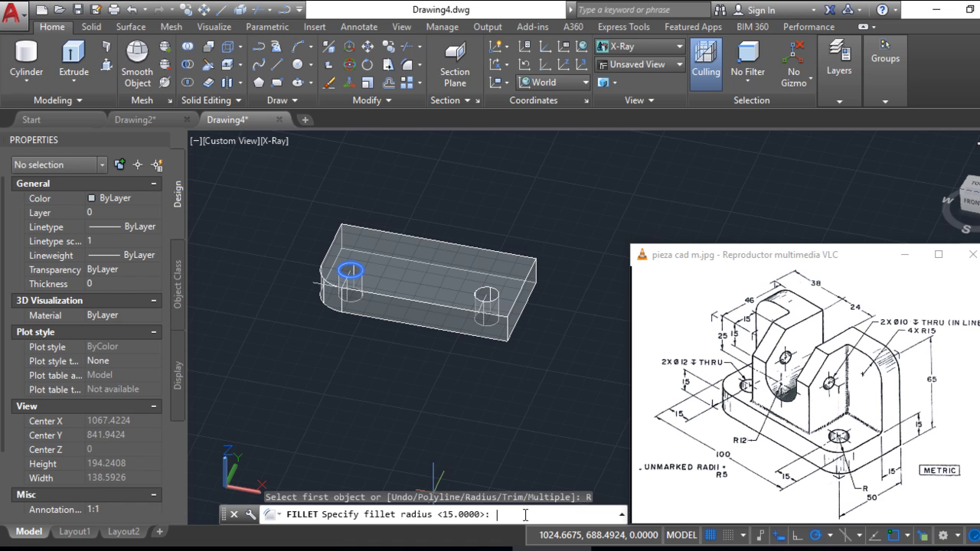
key("Return")
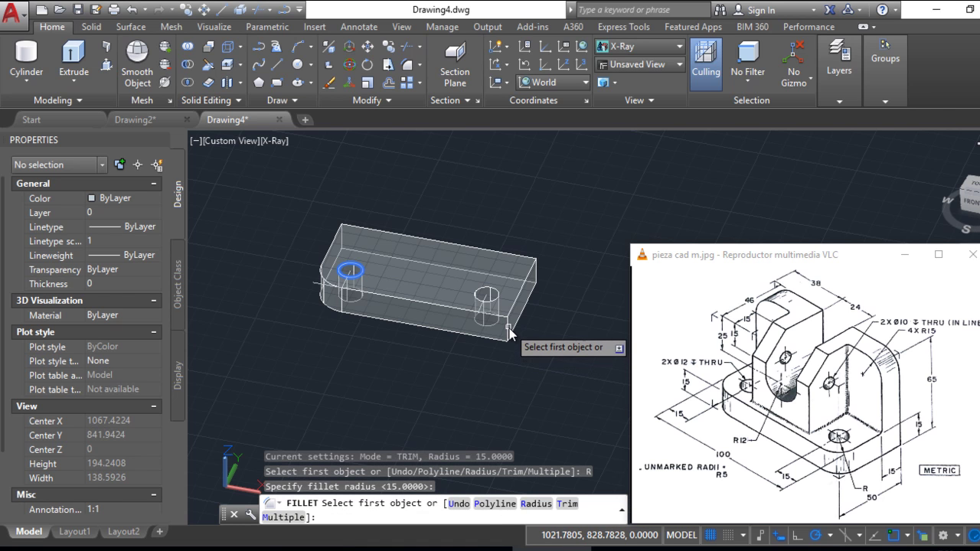
left_click(506, 328)
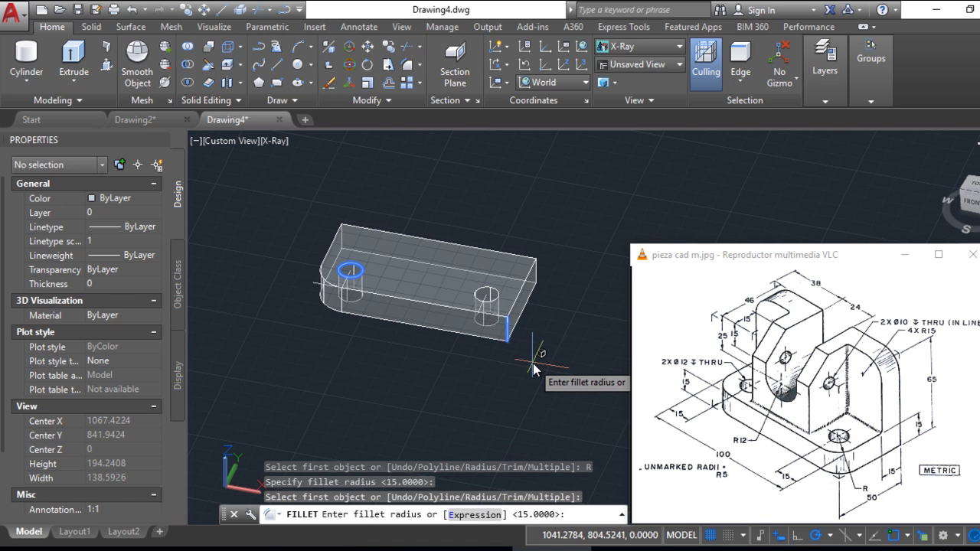
key("Return")
key("Return")
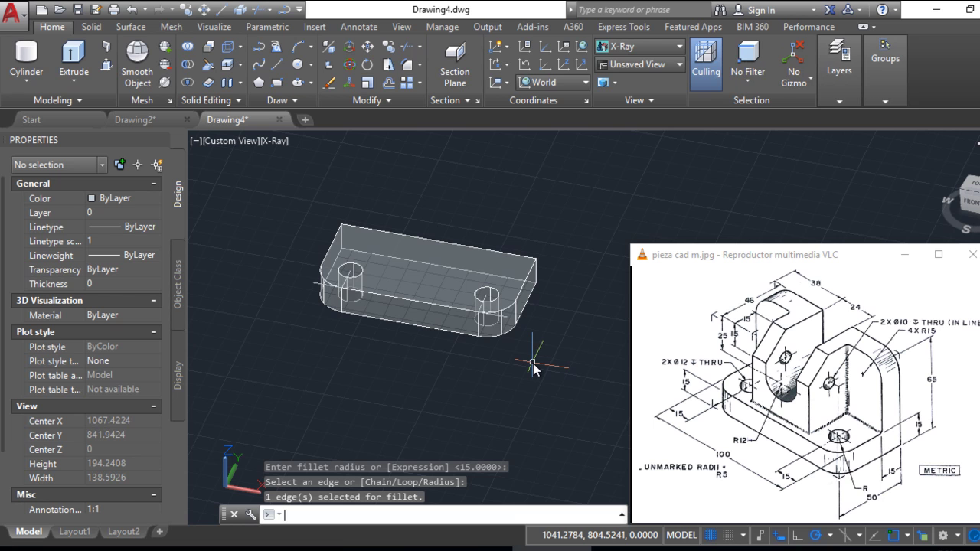
key("Escape")
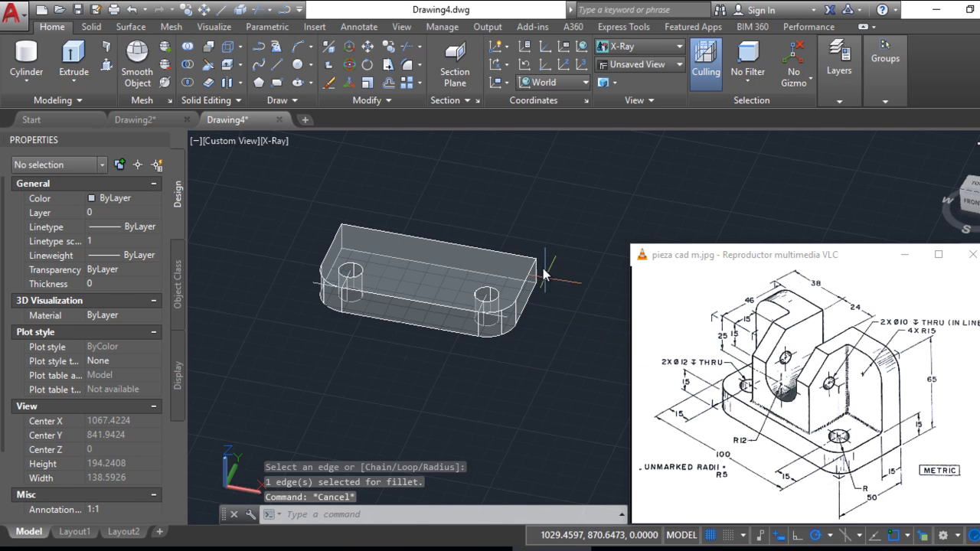
mouse_move(532, 247)
middle_mouse_down("shift")
mouse_move(502, 298)
mouse_move(434, 260)
middle_mouse_up("shift")
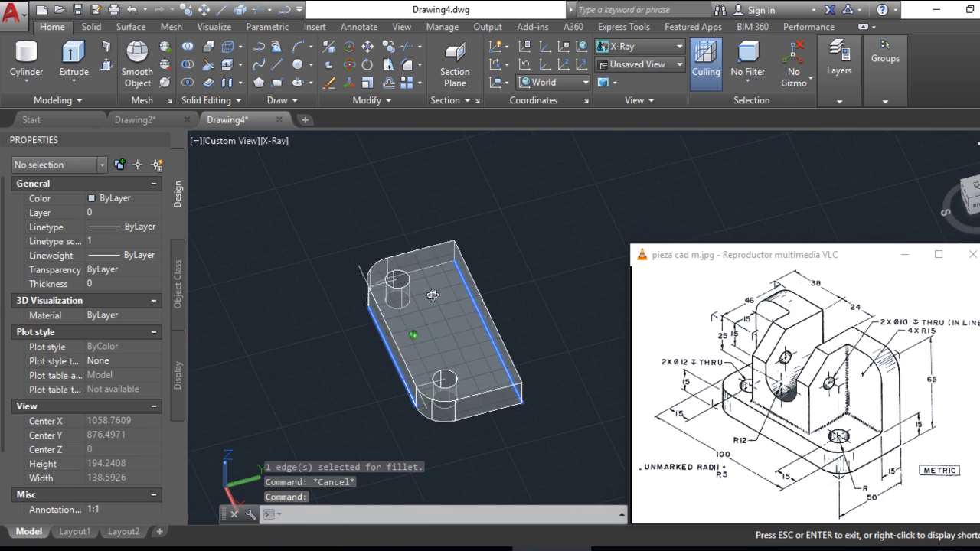
Erase the short stray line at the plate corner
key("Escape")
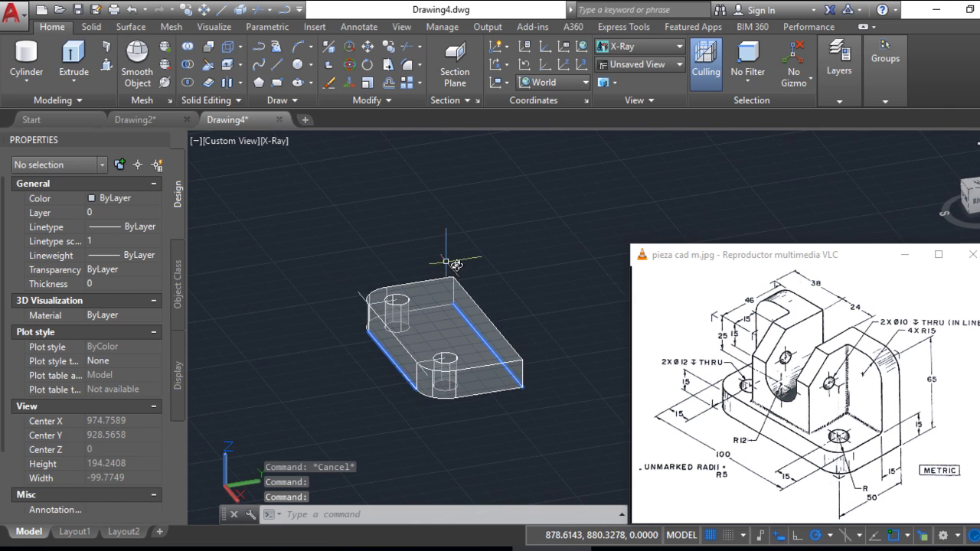
left_click(360, 294)
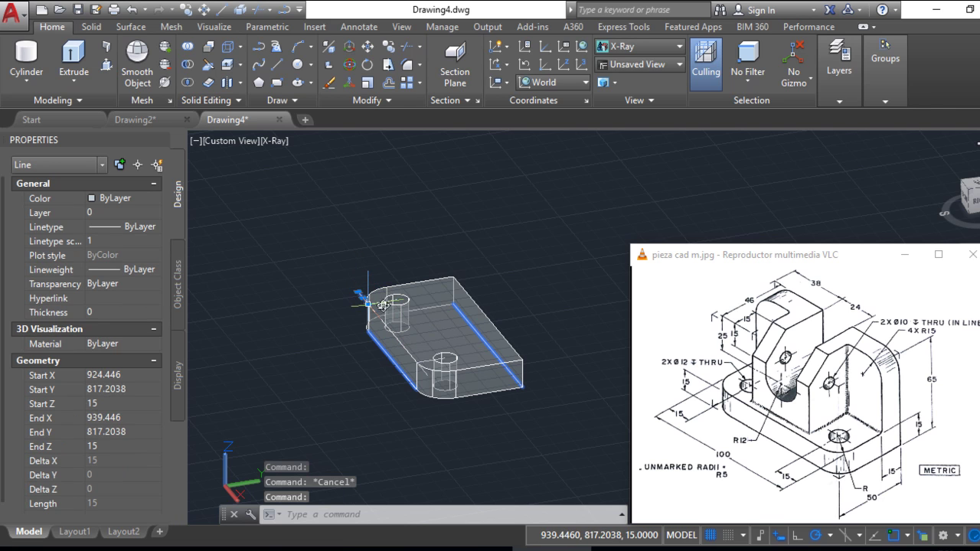
key("Delete")
Select the three overlapping guide lines at the hole centres, choosing Line over the solid, and delete them
left_click(382, 303)
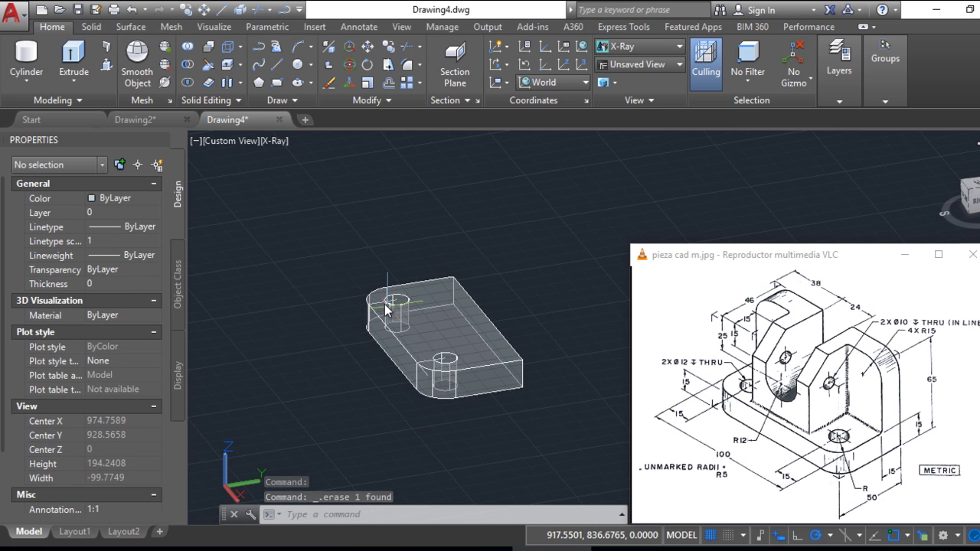
left_click(379, 304)
left_click(433, 379)
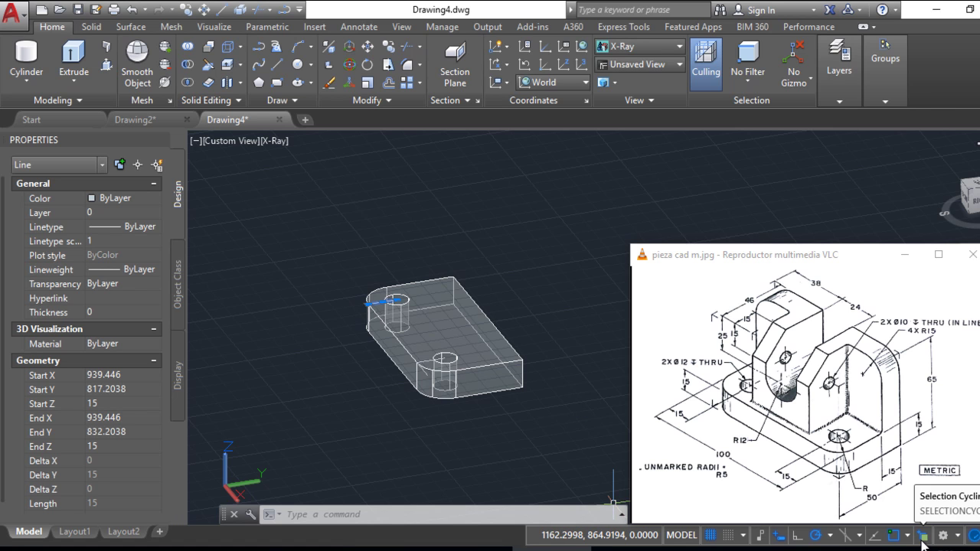
left_click(428, 365)
left_click(464, 418)
left_click(470, 436)
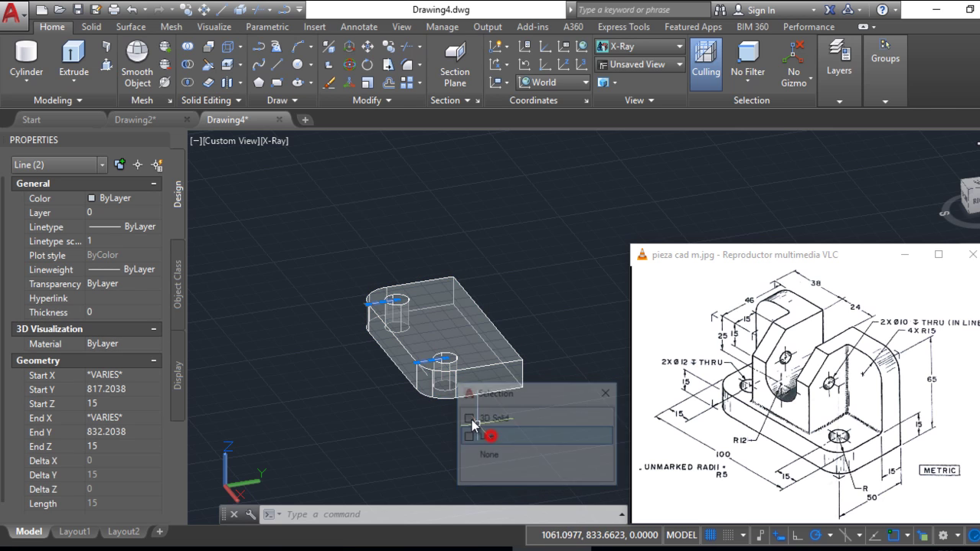
left_click(430, 364)
left_click(482, 428)
left_click(478, 426)
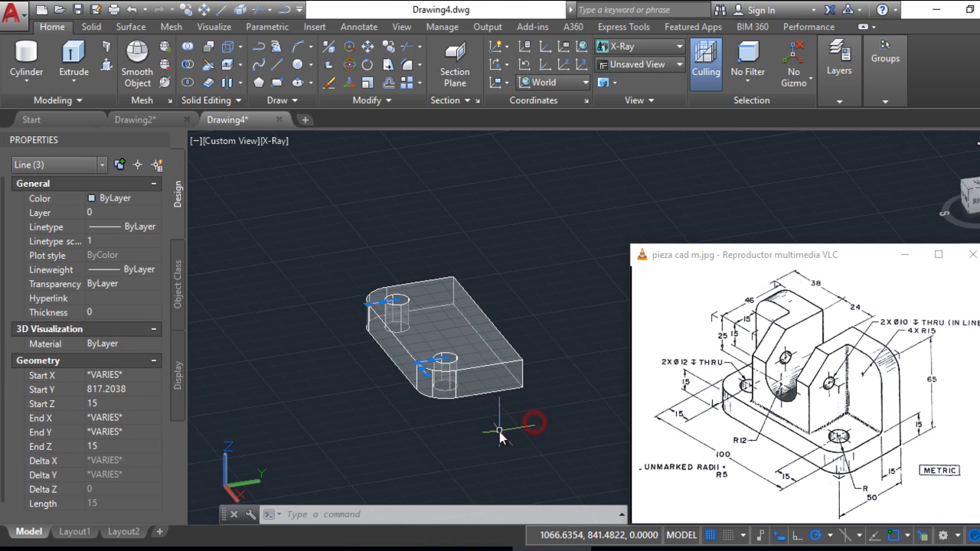
key("Delete")
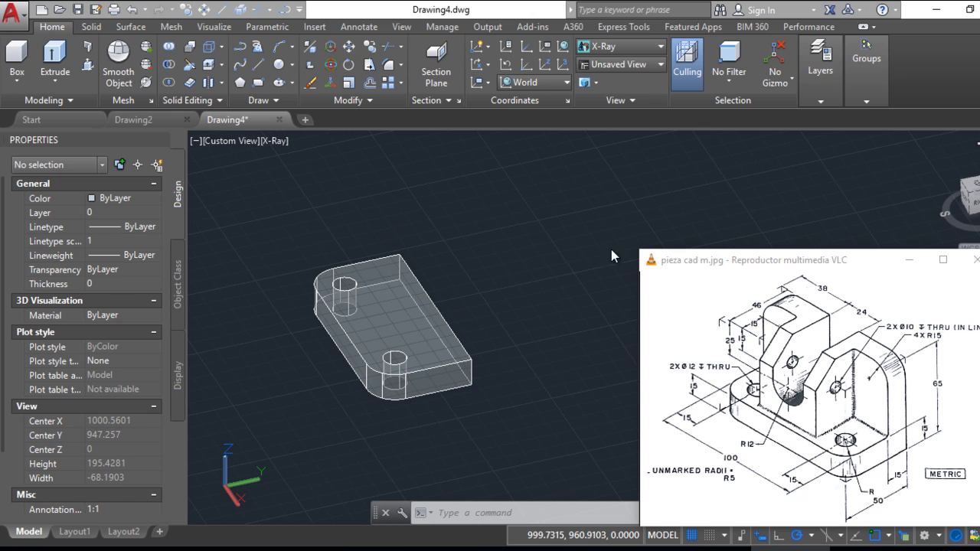
Draw a new box solid beside the base plate
left_click_drag(538, 312, 556, 268)
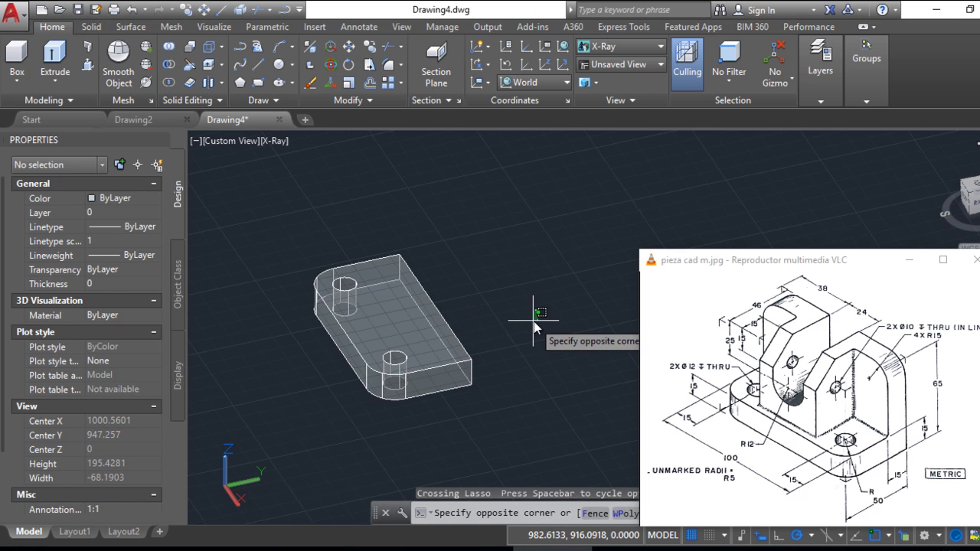
left_click_drag(556, 268, 437, 302)
middle_click_drag(501, 298, 439, 306)
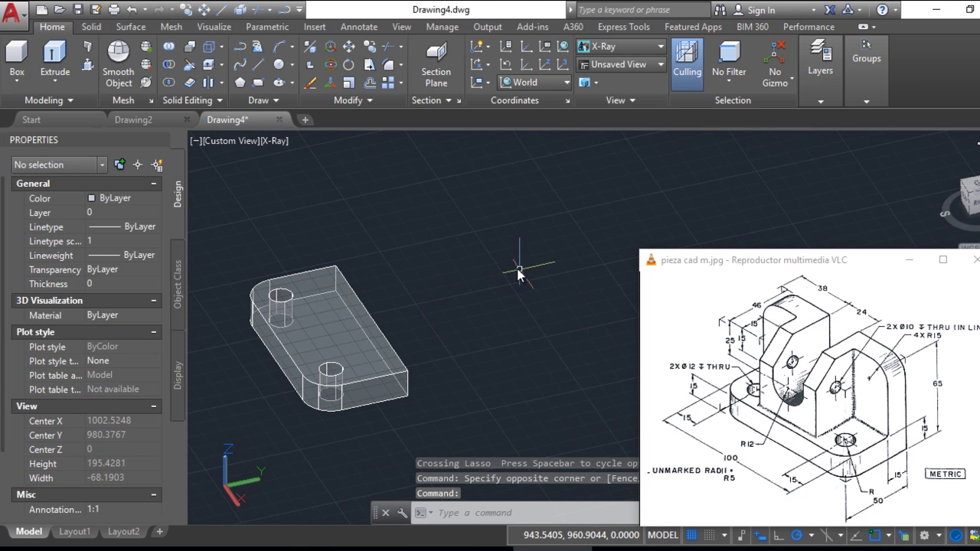
left_click(23, 65)
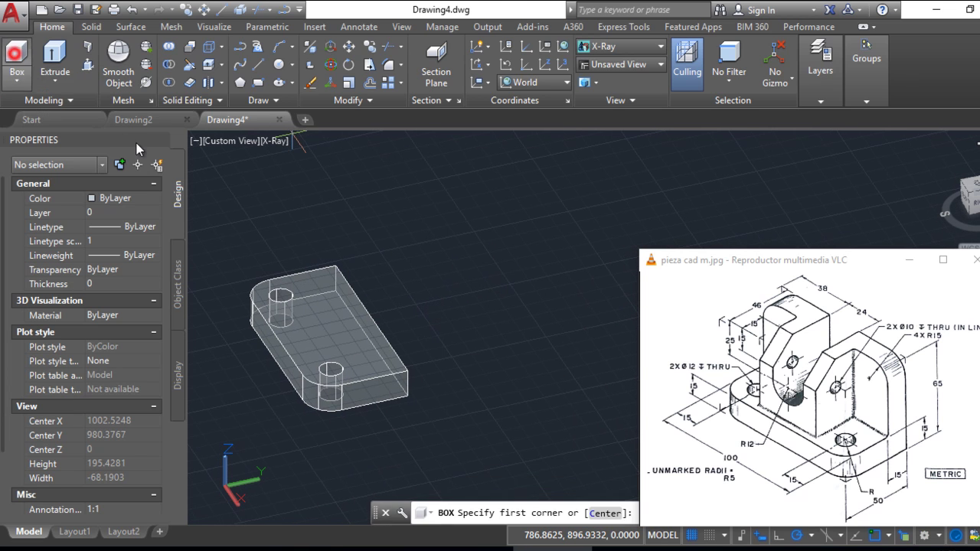
left_click(482, 335)
left_click(540, 386)
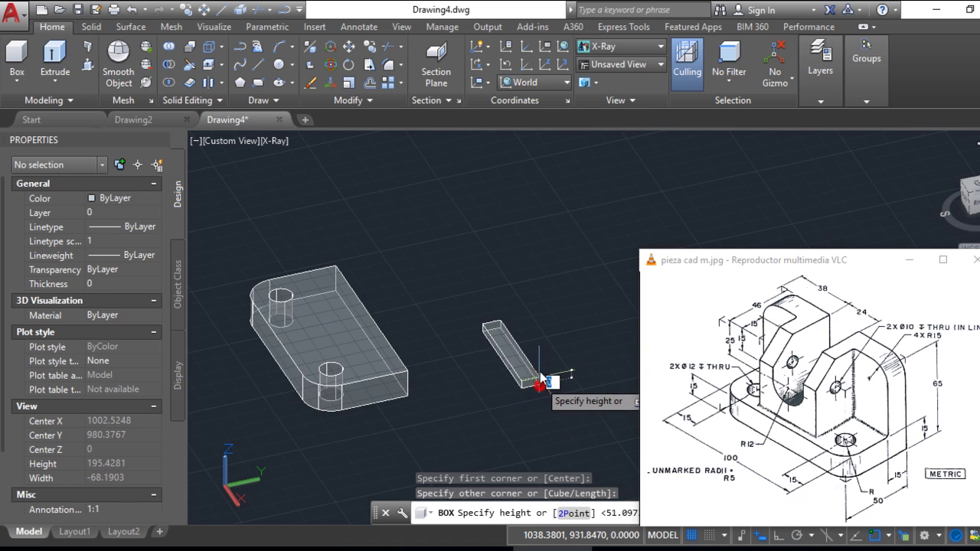
left_click(540, 305)
Resize the box in Properties to Length 38, Width 15 and Height 50
left_click(540, 334)
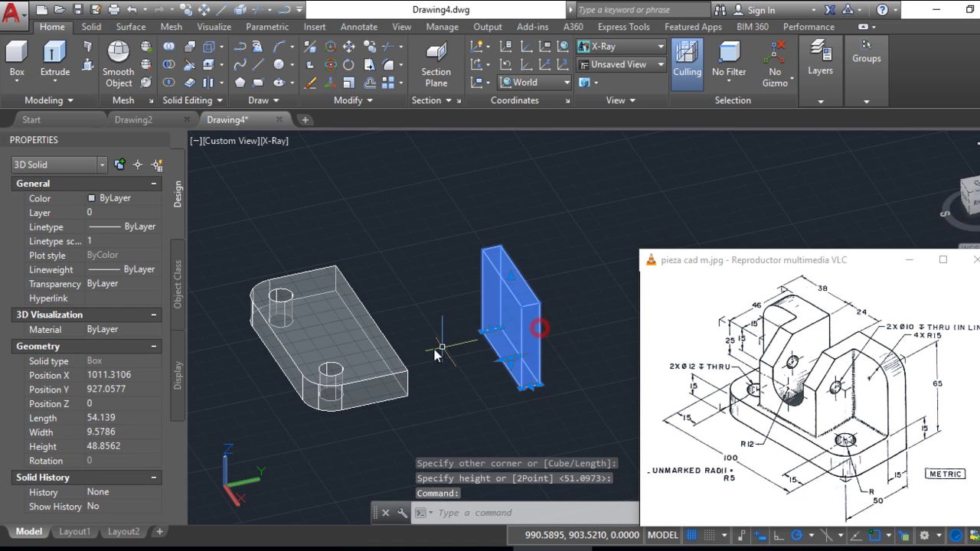
key("Escape")
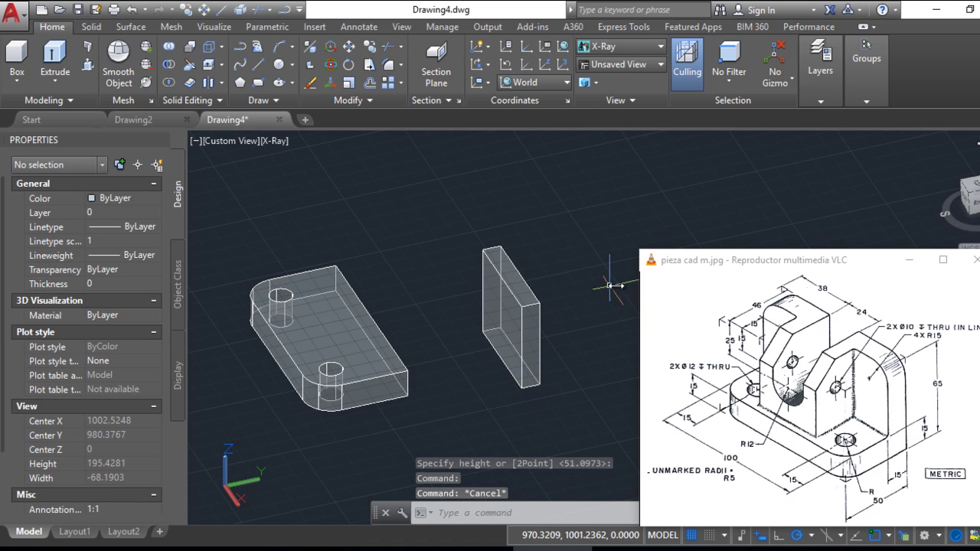
left_click(539, 310)
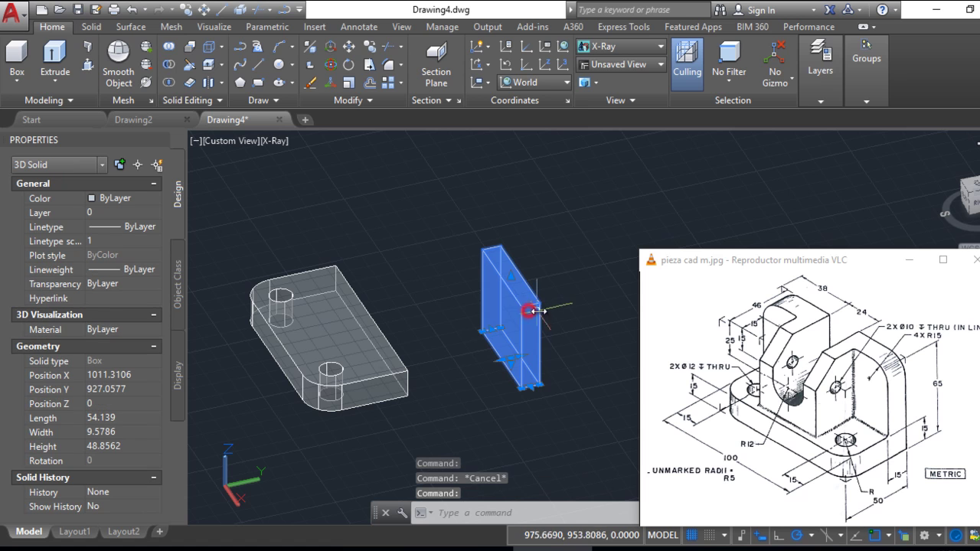
left_click(113, 419)
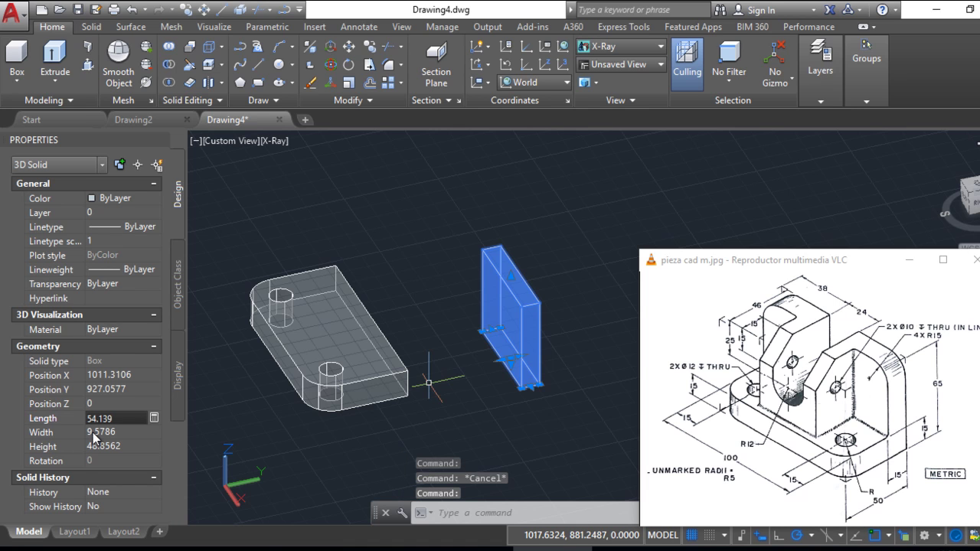
left_click(119, 418)
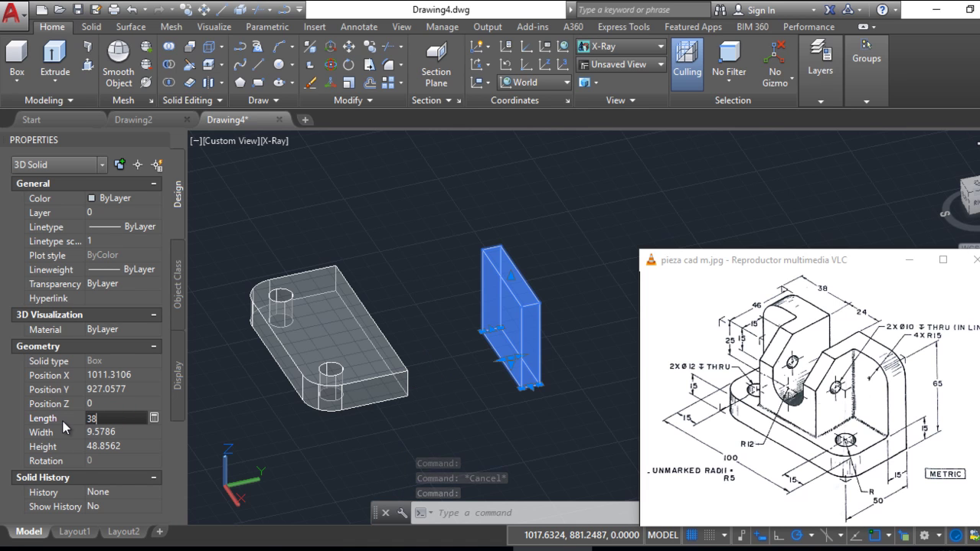
key("Tab")
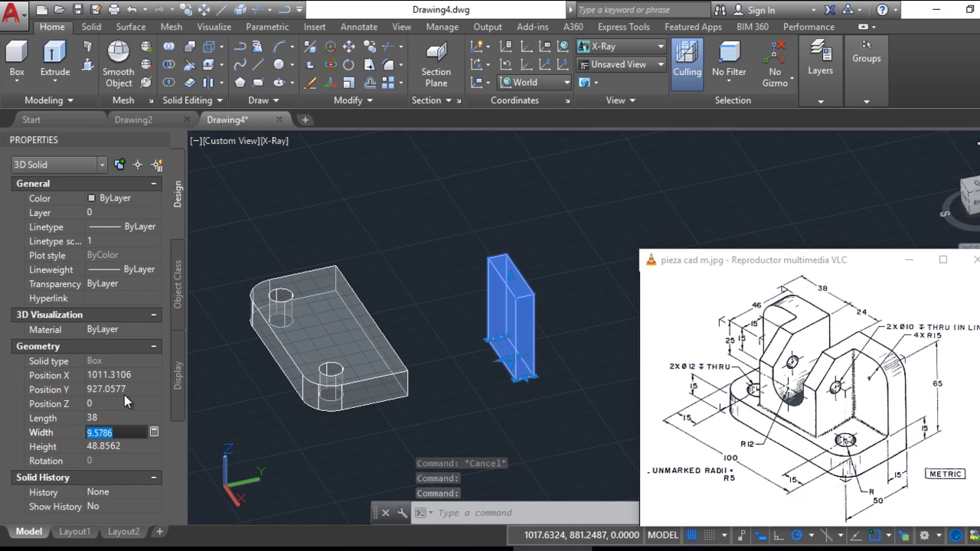
type("15")
key("Tab")
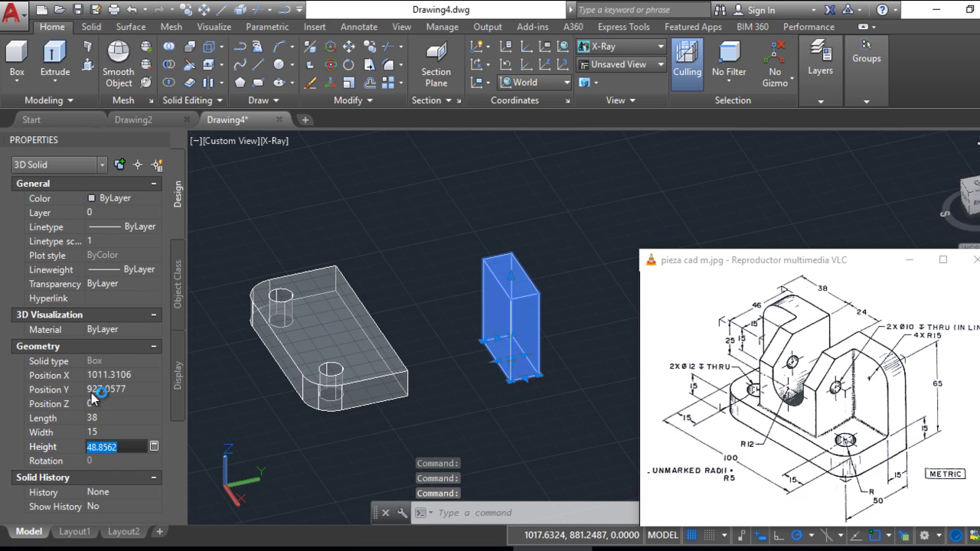
type("50")
key("Tab")
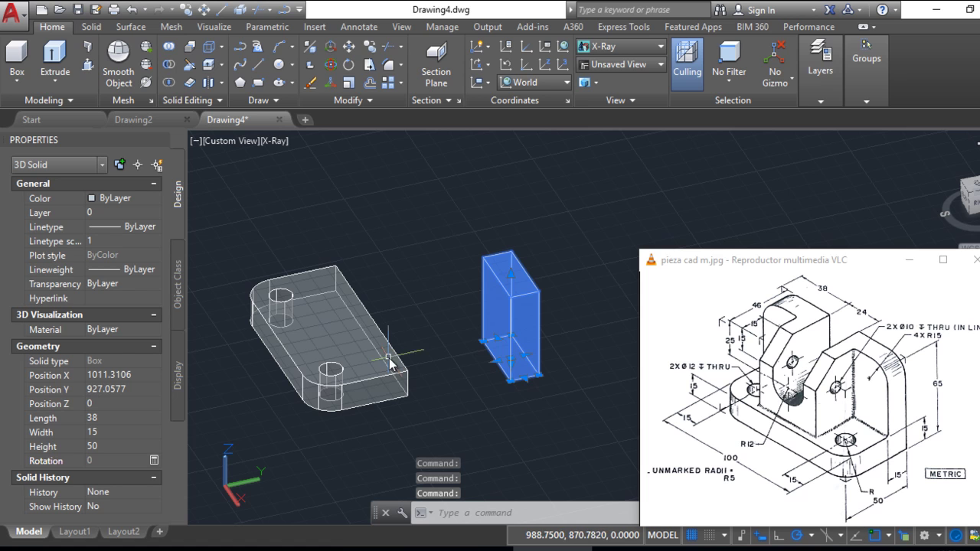
key("Escape")
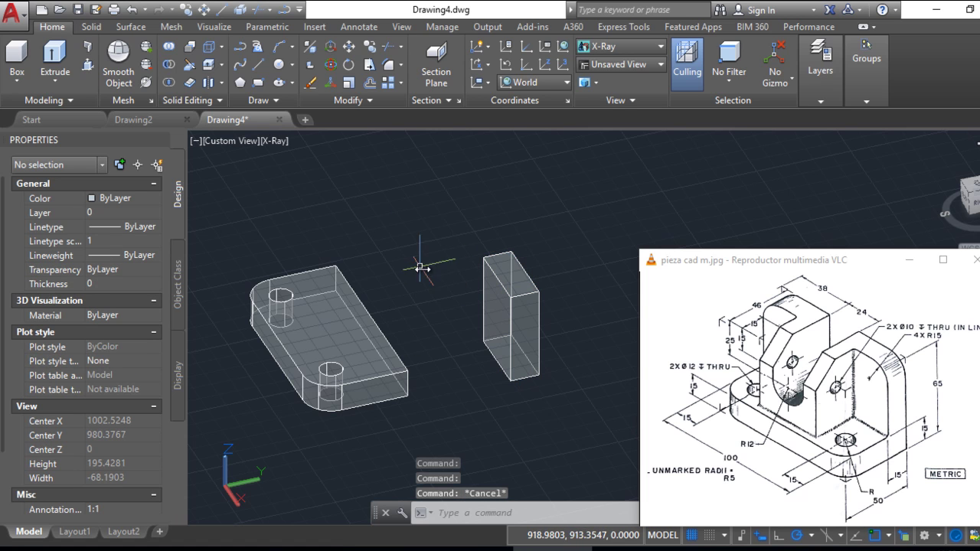
Draw a 100-unit line at 180° from the upright box's bottom corner
middle_click_drag(383, 256, 416, 330, "shift")
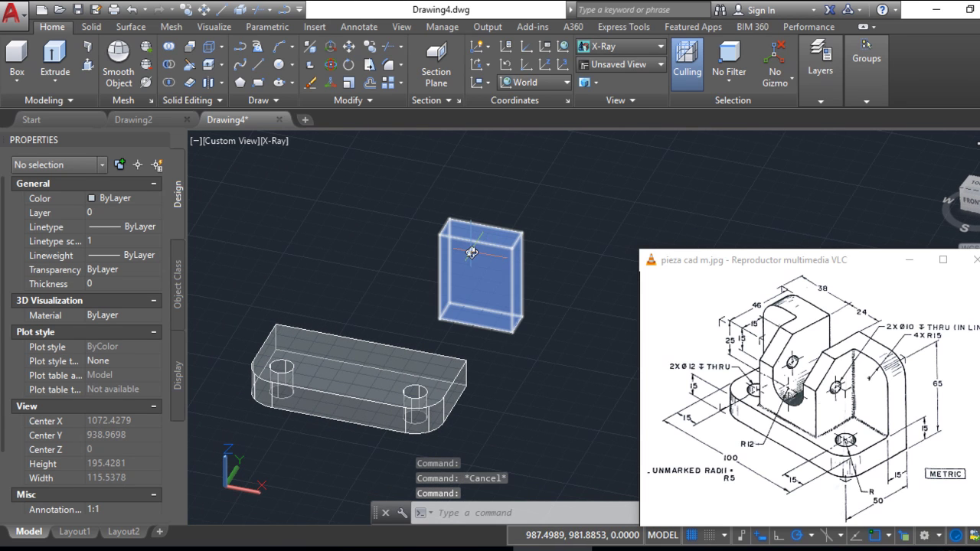
left_click(263, 68)
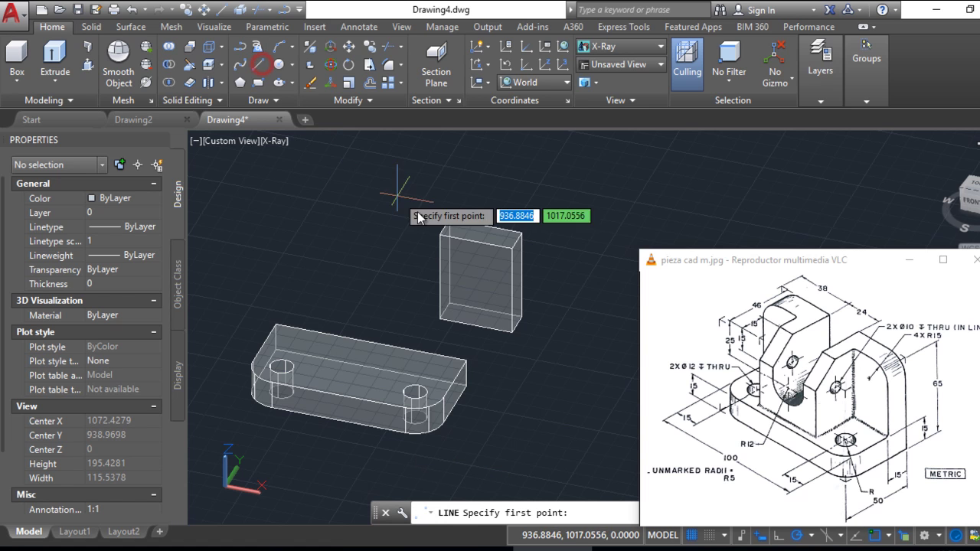
left_click(520, 319)
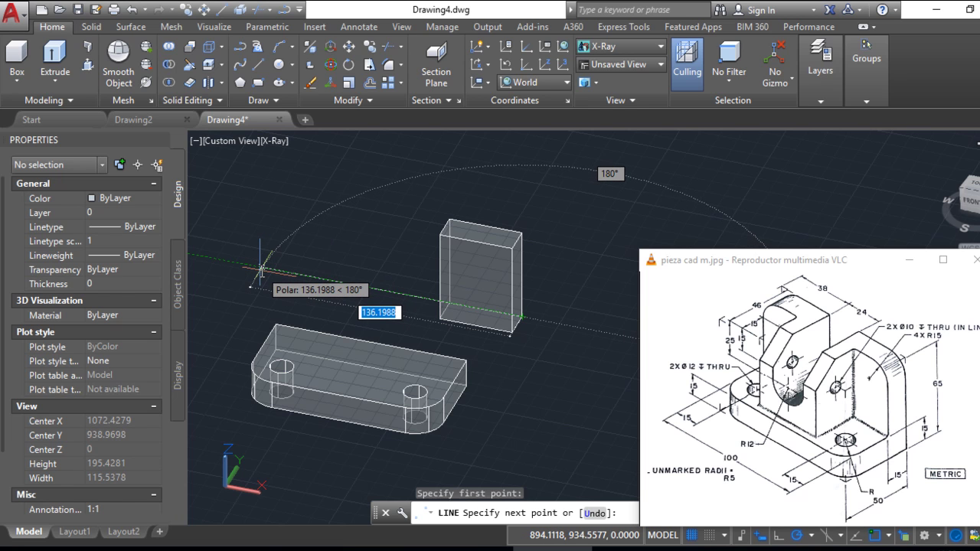
type("100")
key("Return")
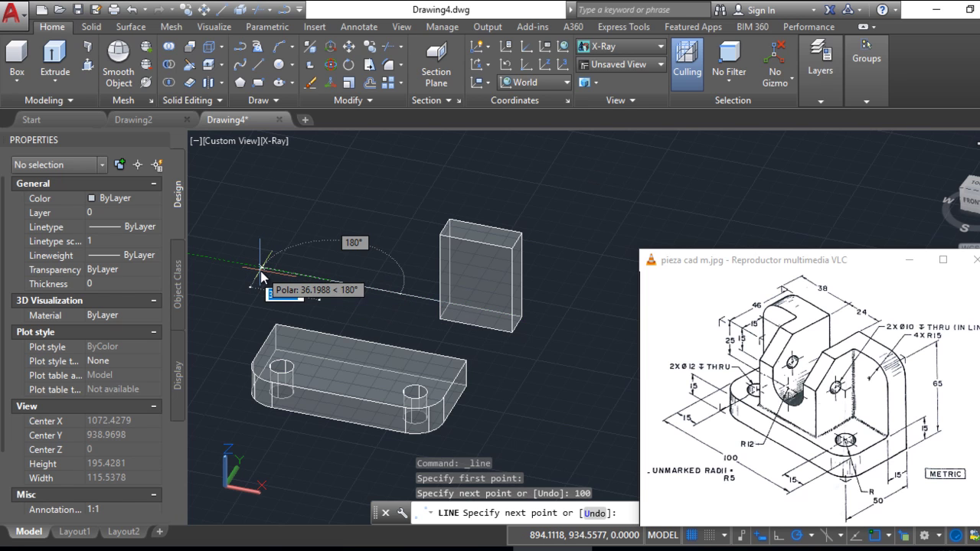
key("Escape")
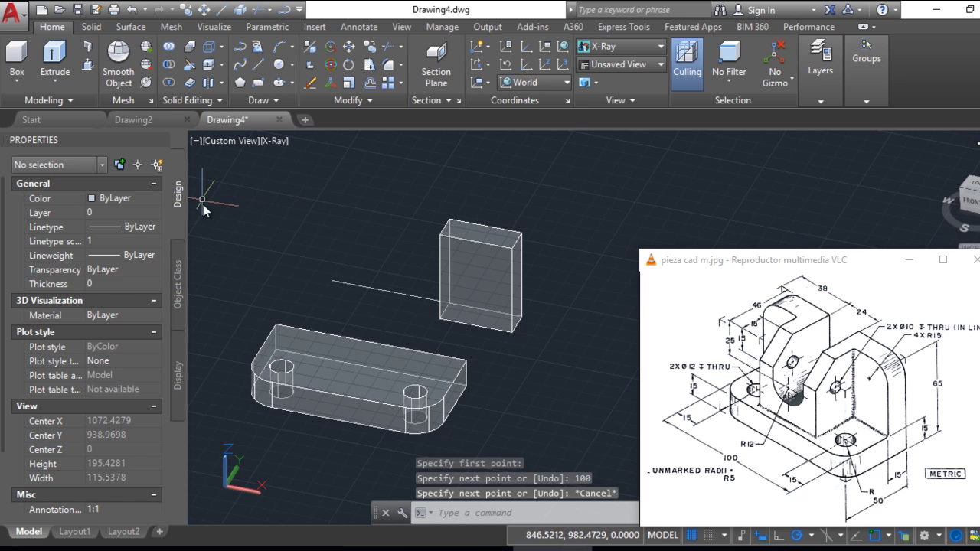
Copy the upright box 62 units along the guide line as a second upright
left_click(462, 243)
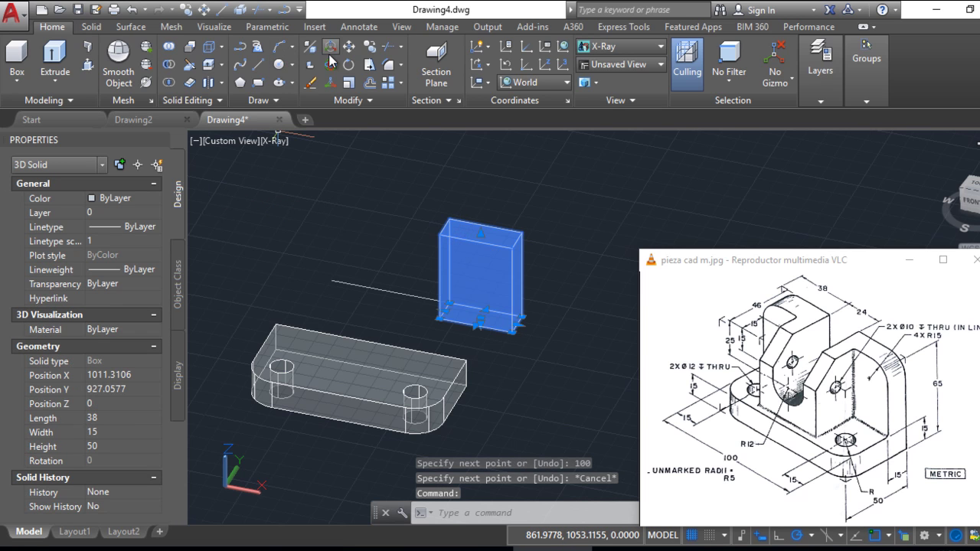
left_click(373, 51)
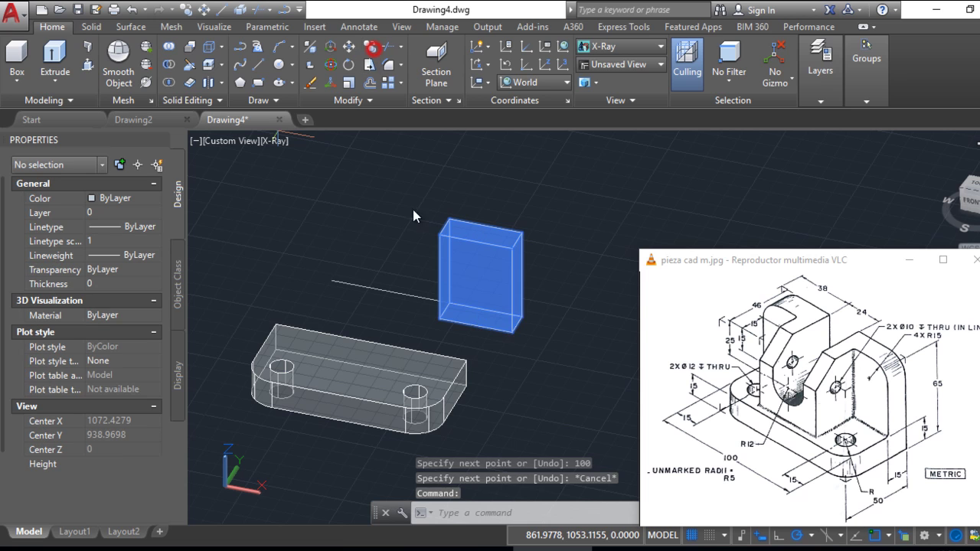
left_click(451, 307)
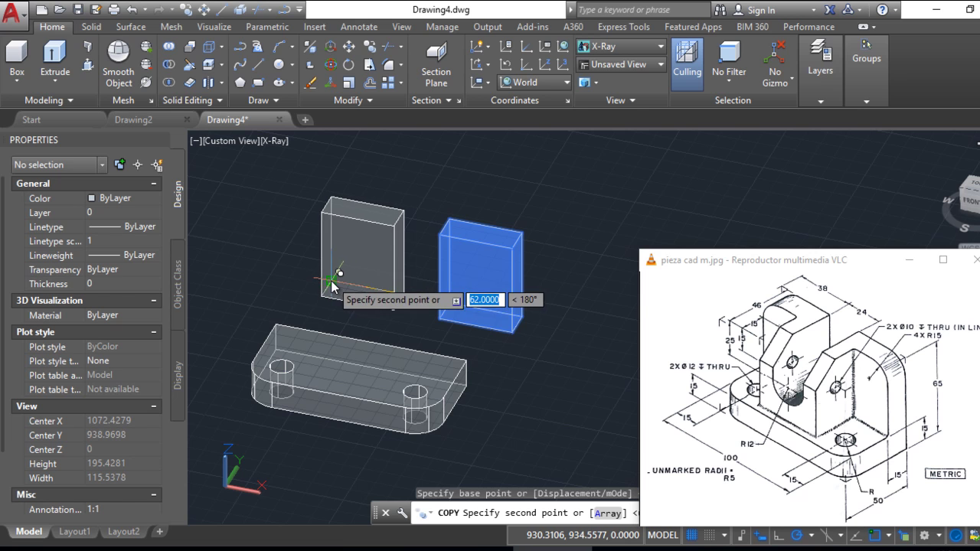
left_click(331, 283)
key("Return")
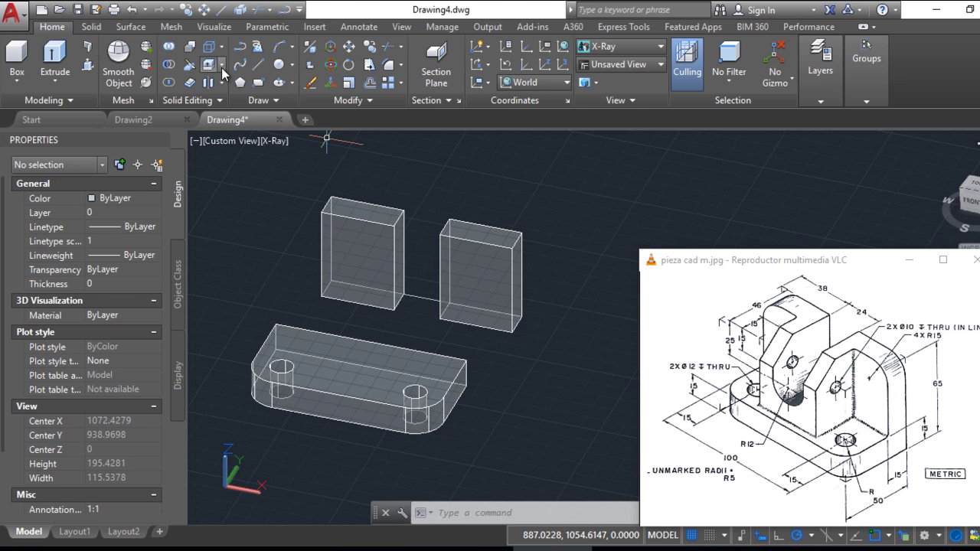
middle_click_drag(452, 218, 323, 129, "shift")
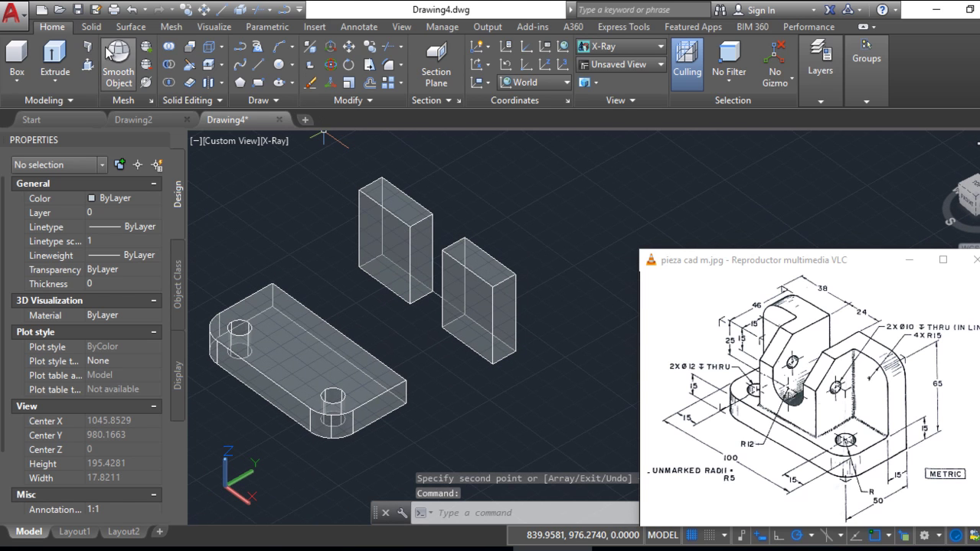
Draw a new box solid in front of the two uprights
left_click(15, 61)
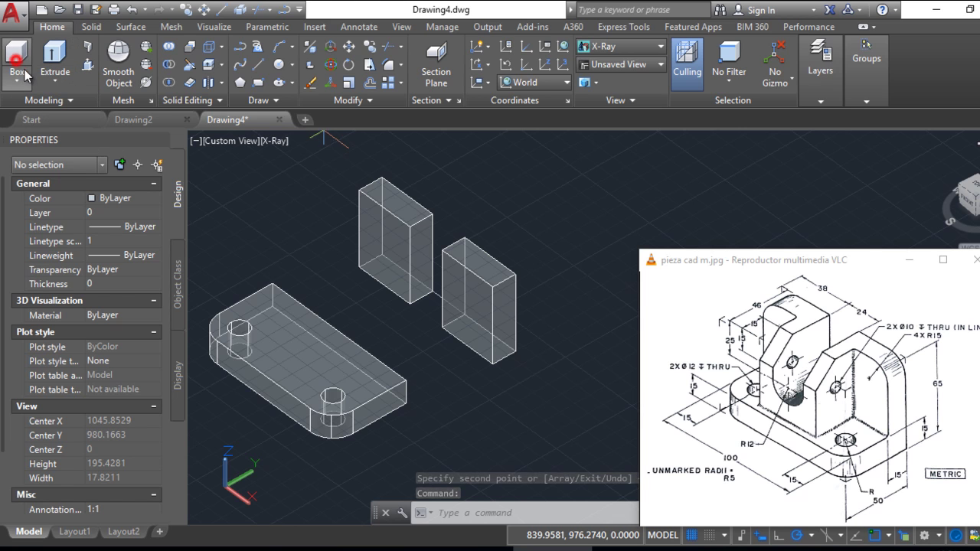
scroll(428, 320, "down", 2)
middle_click_drag(428, 320, 403, 282)
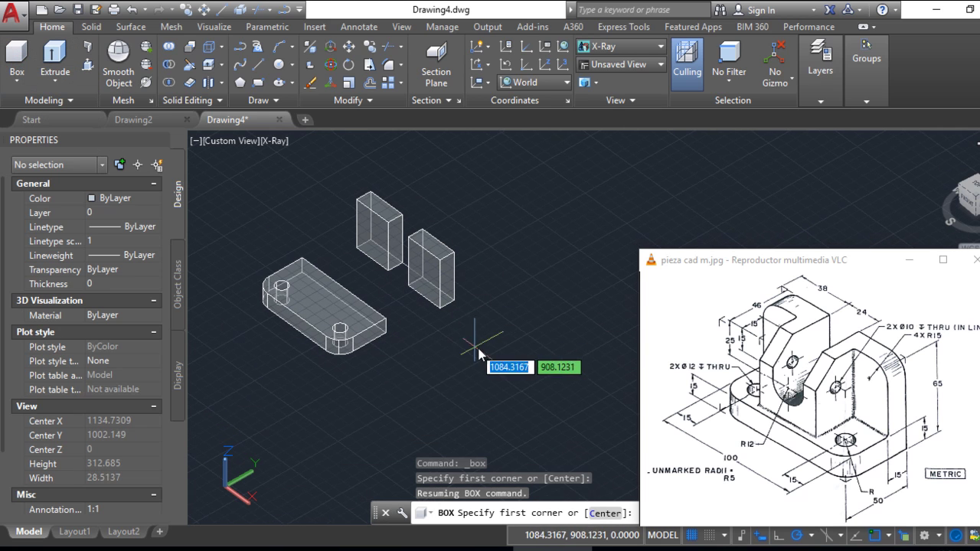
left_click(507, 358)
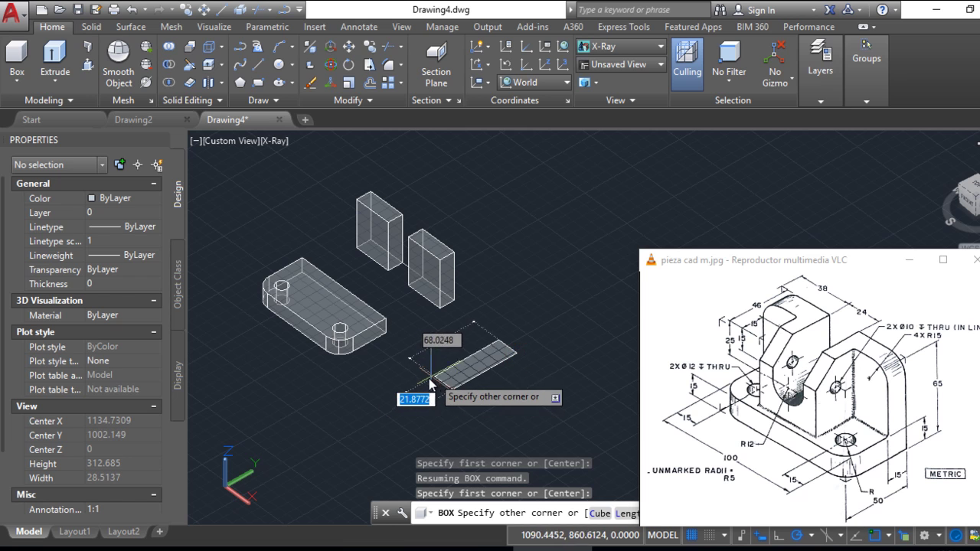
left_click(426, 382)
left_click(497, 300)
Set the new box to Length 15, Width 46 and Height 50 in Properties
left_click(470, 312)
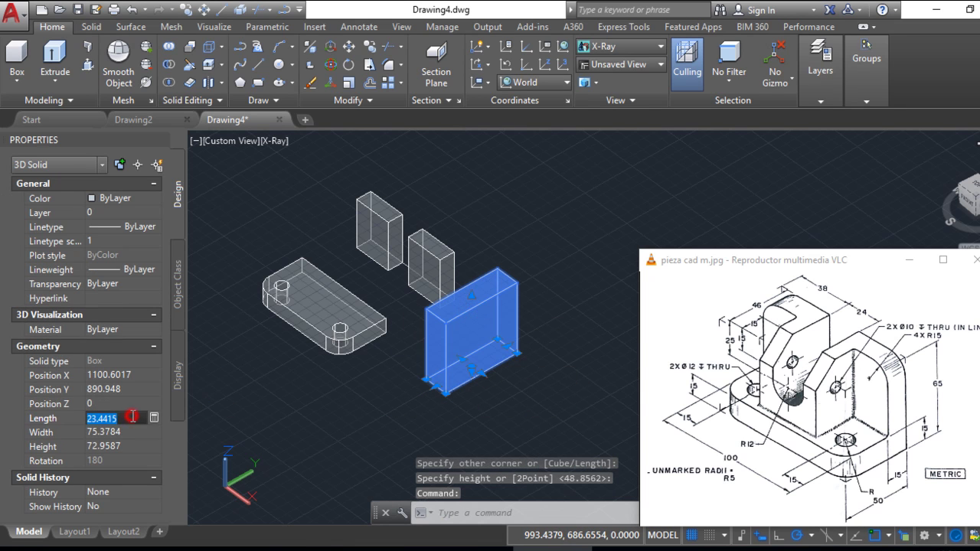
type("15")
key("Tab")
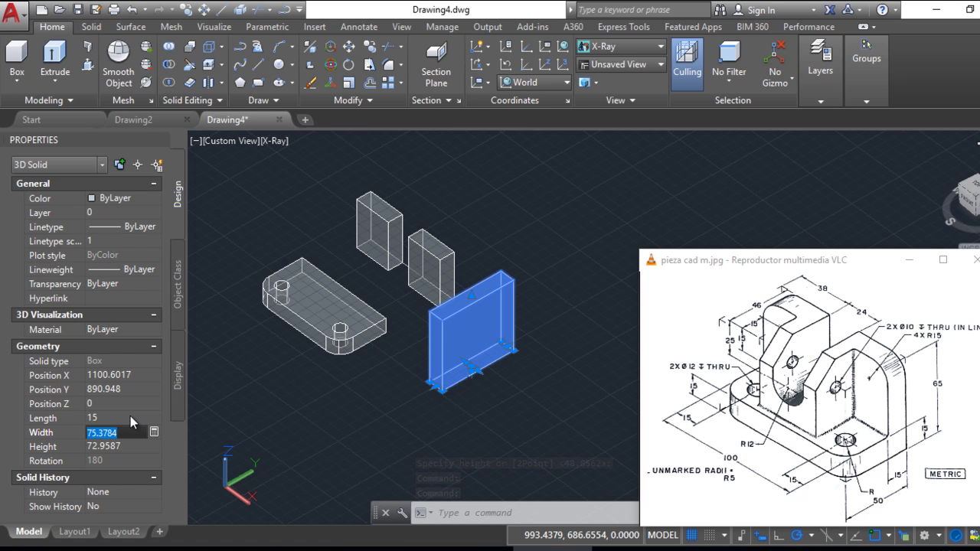
type("46")
key("Tab")
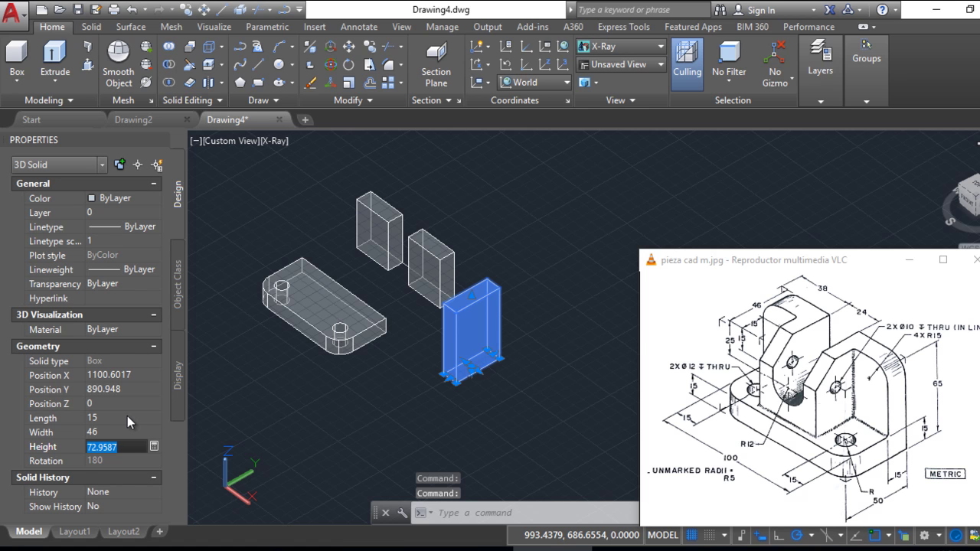
type("50")
key("Tab")
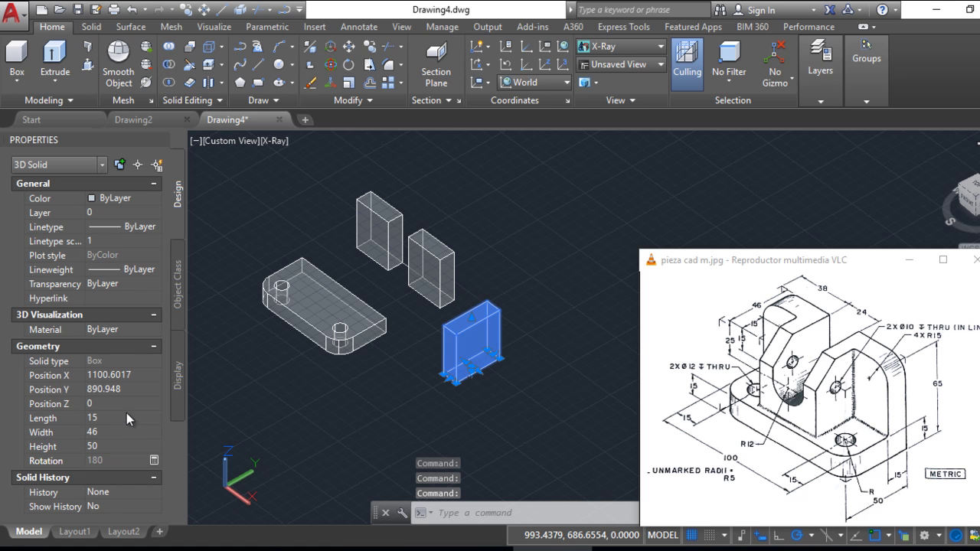
key("Escape")
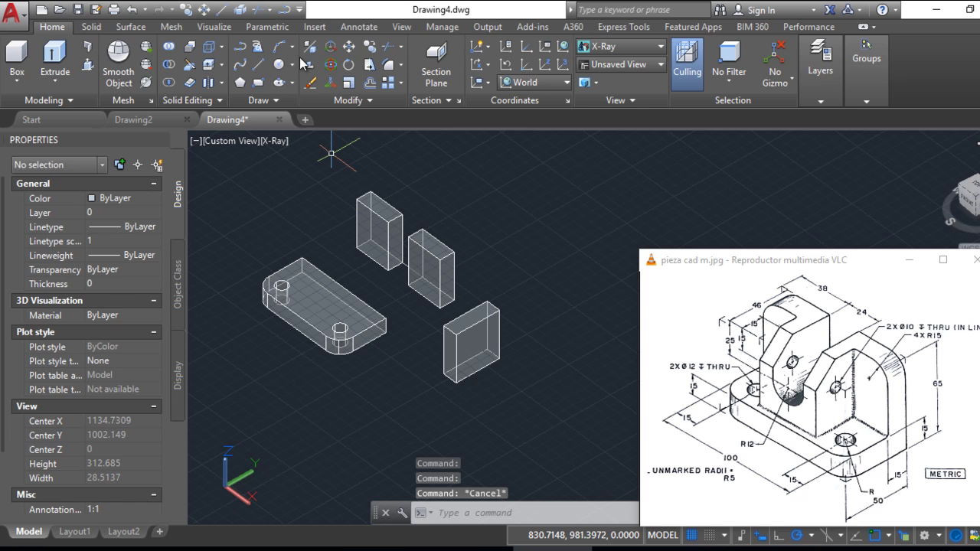
Move the 15×46×50 block against the first upright
left_click(348, 48)
left_click(490, 348)
key("Return")
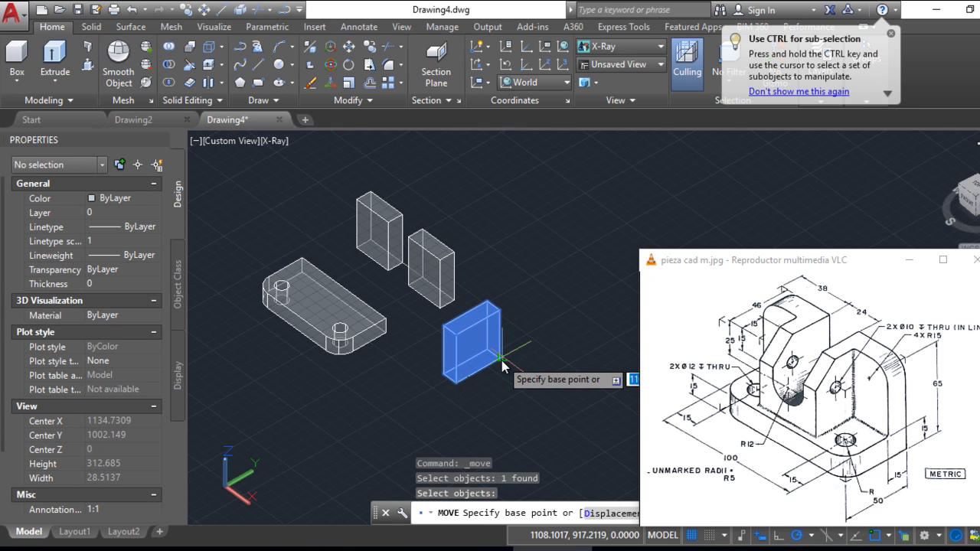
left_click(498, 357)
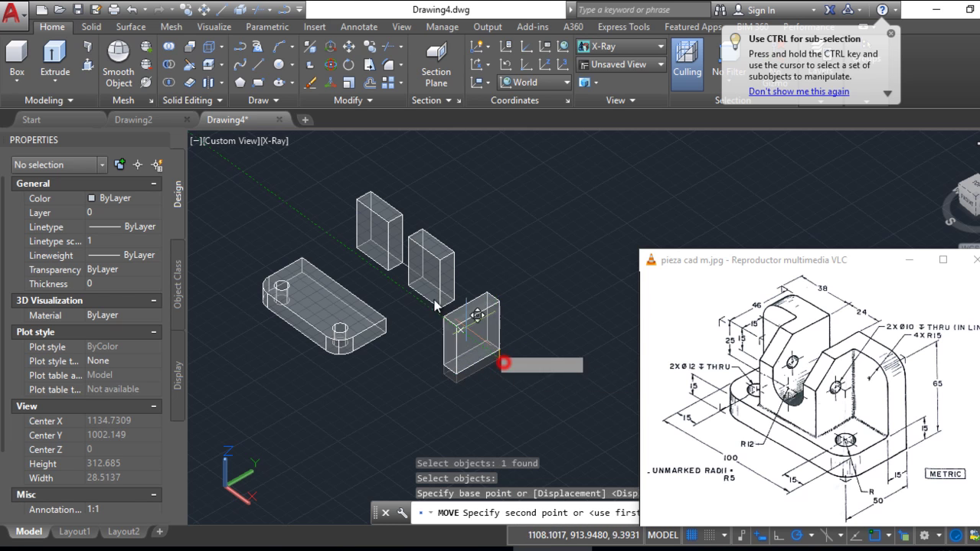
scroll(406, 259, "up", 2)
scroll(402, 268, "up", 3)
left_click(401, 264)
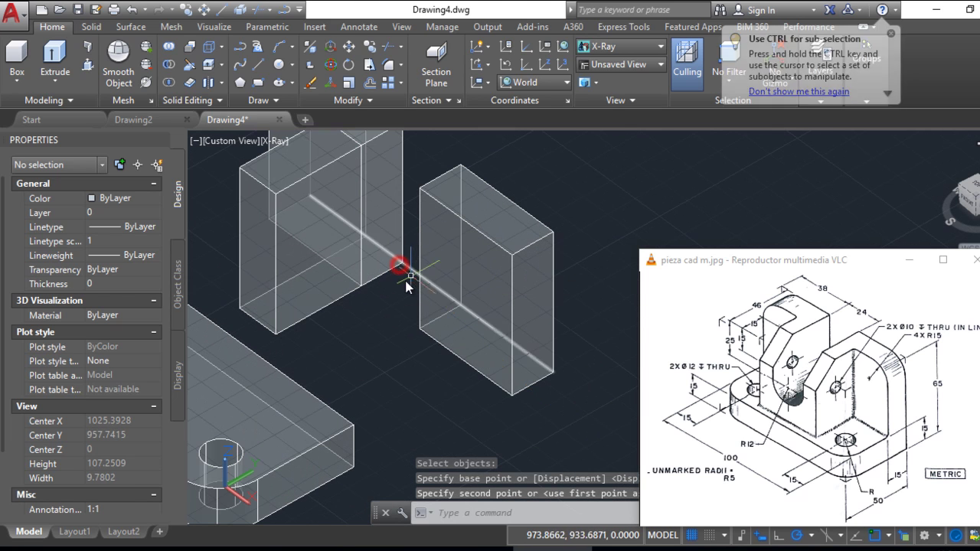
scroll(393, 282, "down", 3)
middle_click_drag(484, 265, 378, 209, "shift")
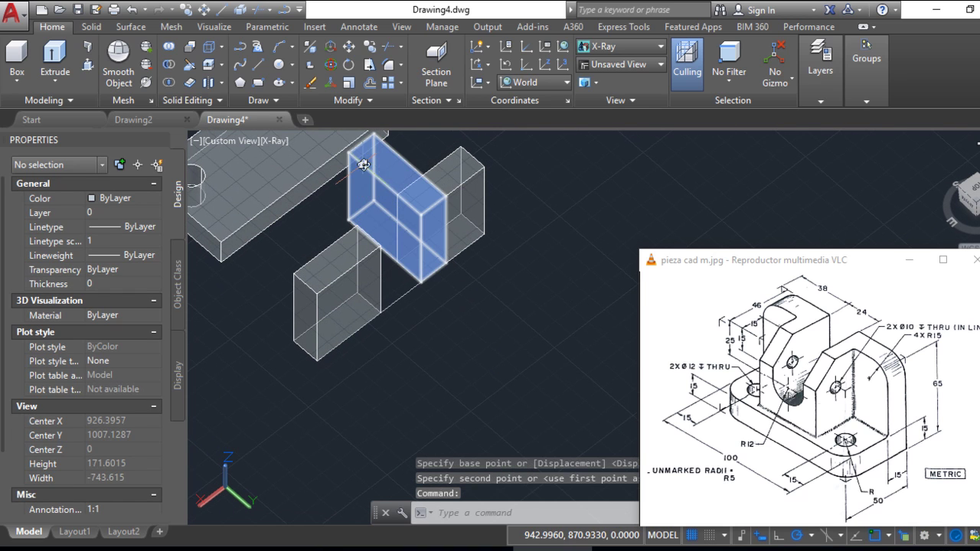
Copy the block against the second upright to form the second L-shape
left_click(378, 208)
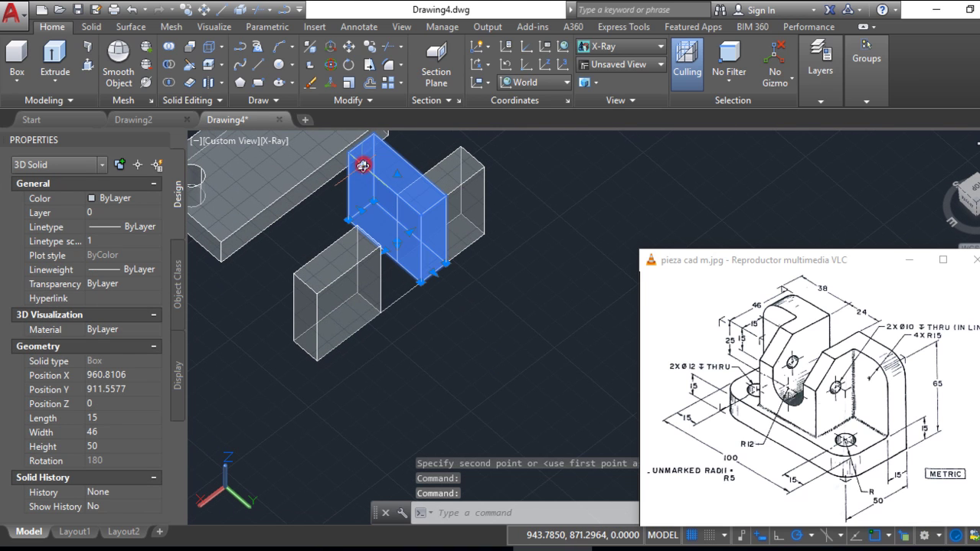
left_click(366, 47)
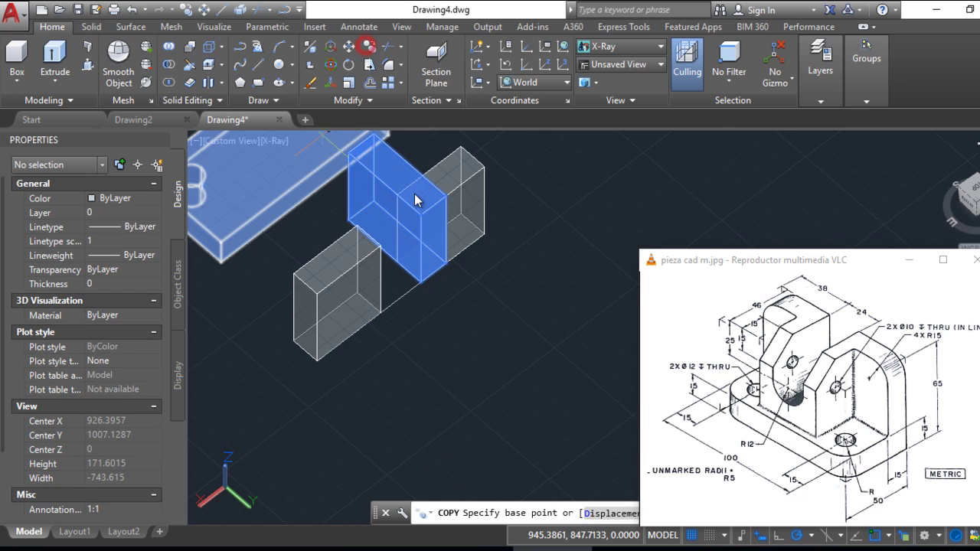
left_click(444, 264)
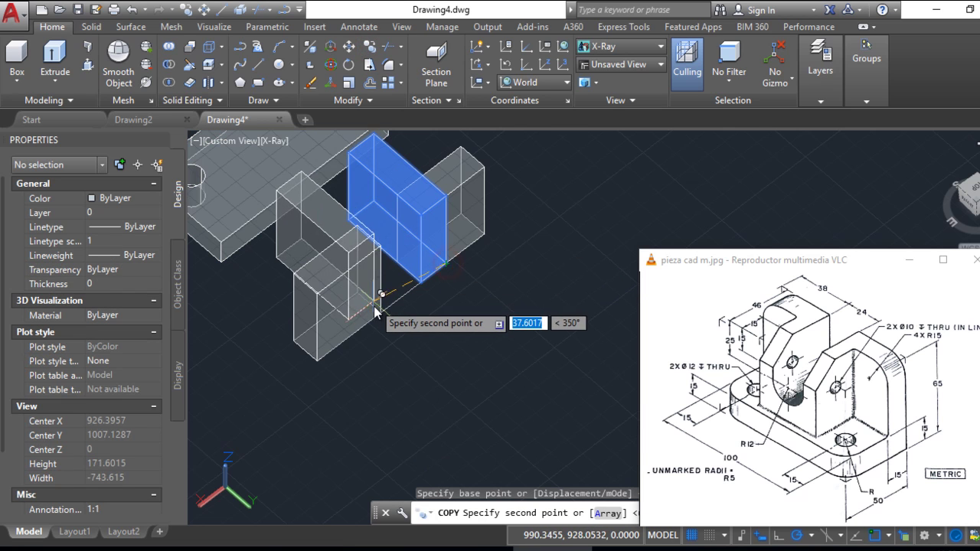
left_click(400, 221)
mouse_move(401, 220)
middle_mouse_down("shift")
mouse_move(539, 229)
mouse_move(450, 204)
middle_mouse_up("shift")
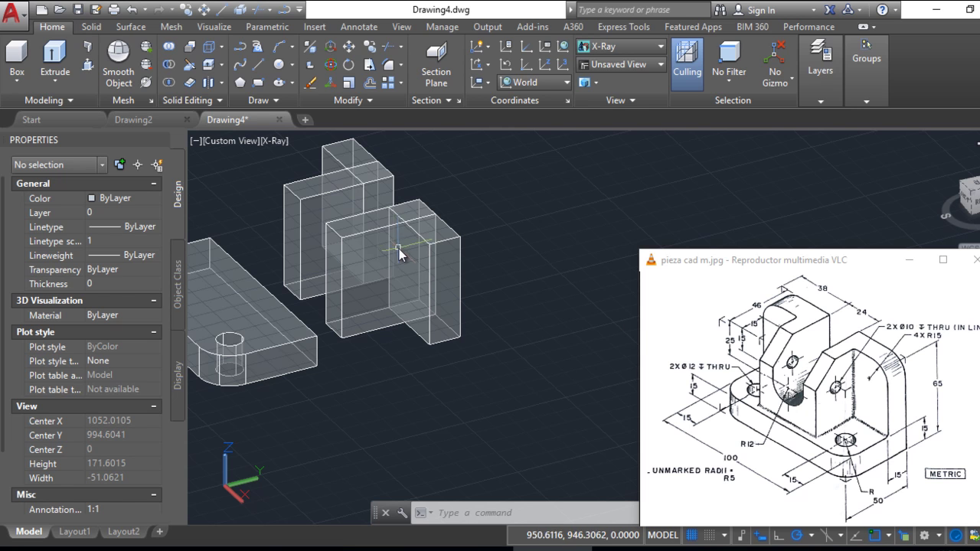
mouse_move(387, 320)
middle_mouse_down("shift")
mouse_move(483, 334)
mouse_move(497, 357)
mouse_move(508, 354)
mouse_move(476, 341)
middle_mouse_up("shift")
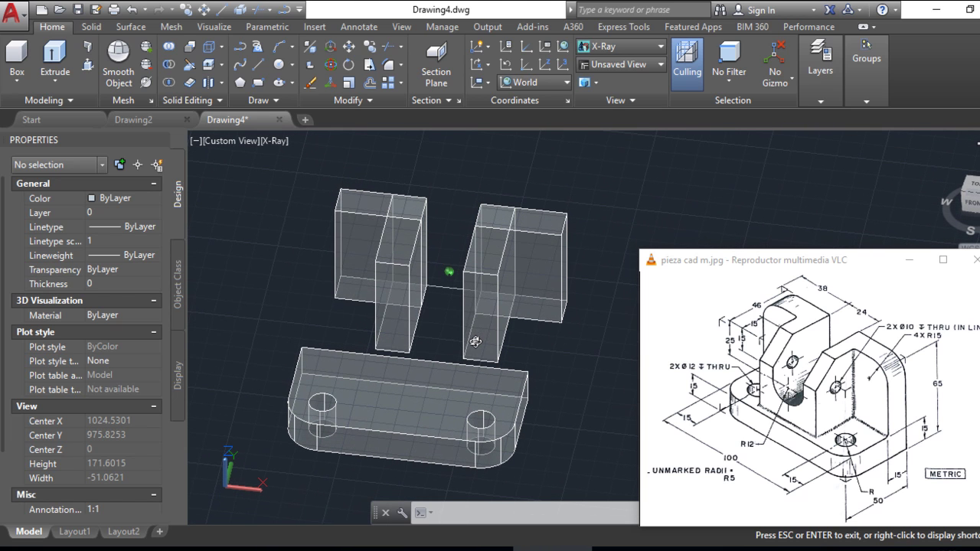
key("Escape")
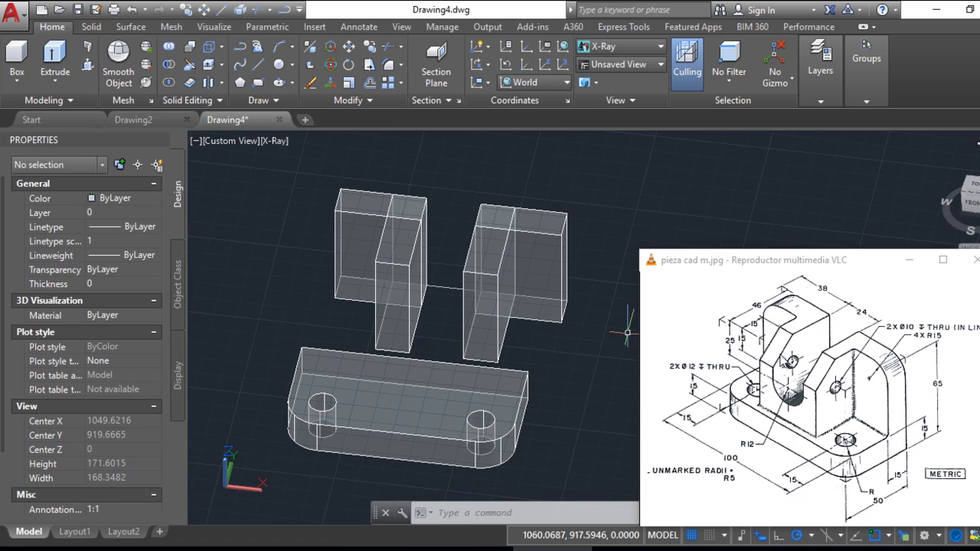
With Osnap off, draw a guide line from the upright's corner: 25 down, then 24 across
left_click(260, 65)
left_click(409, 265)
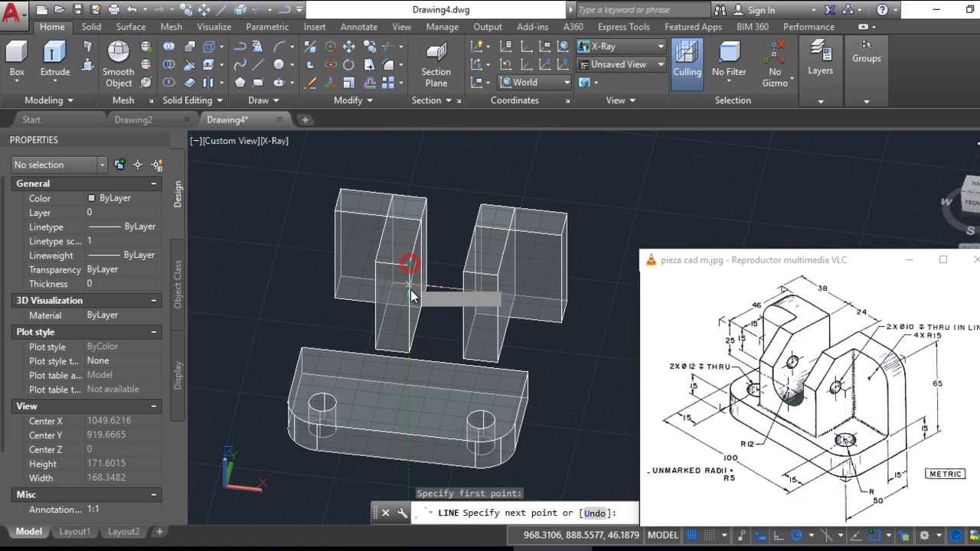
key("F3")
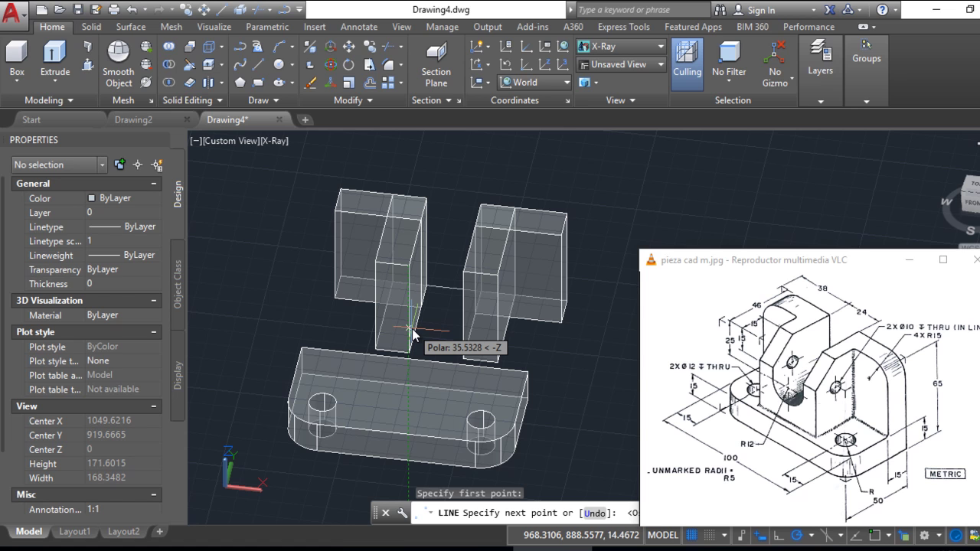
type("25")
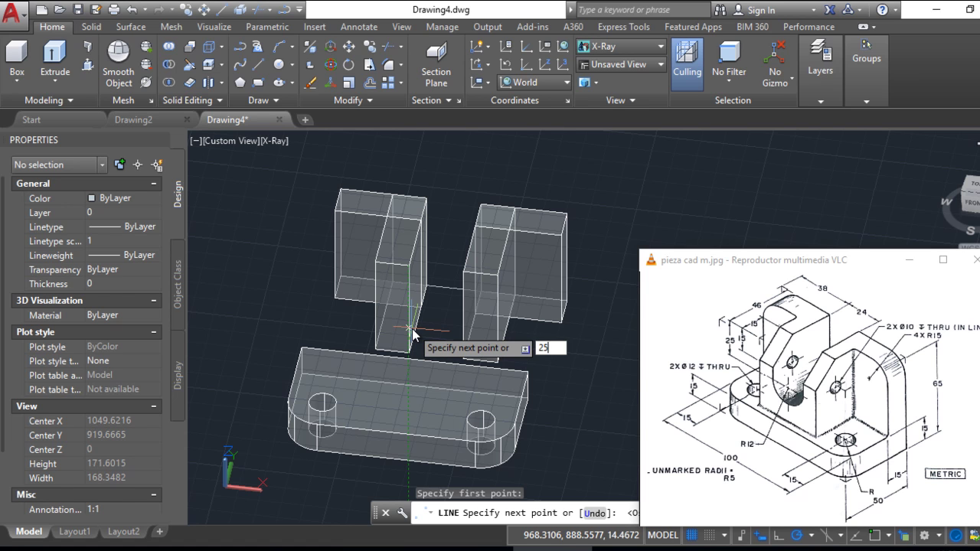
key("Return")
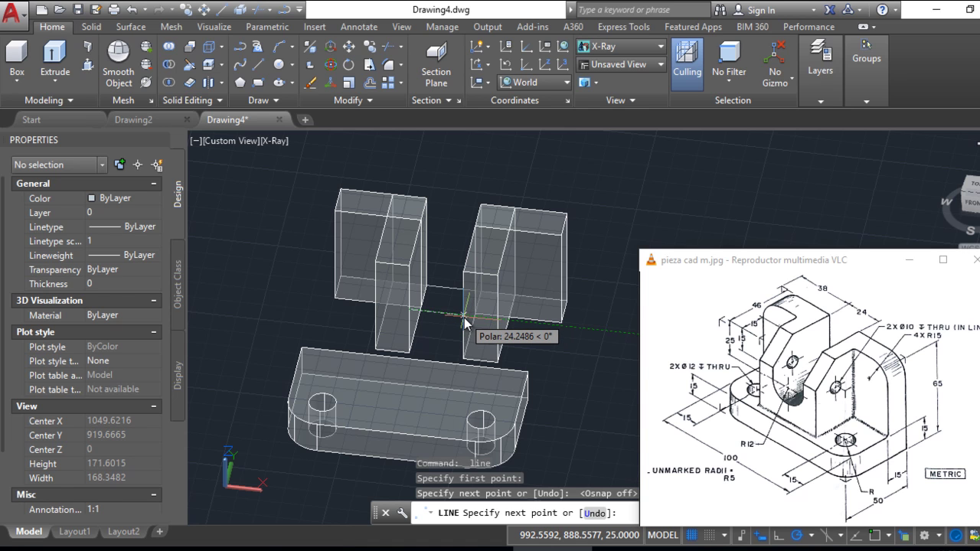
type("24")
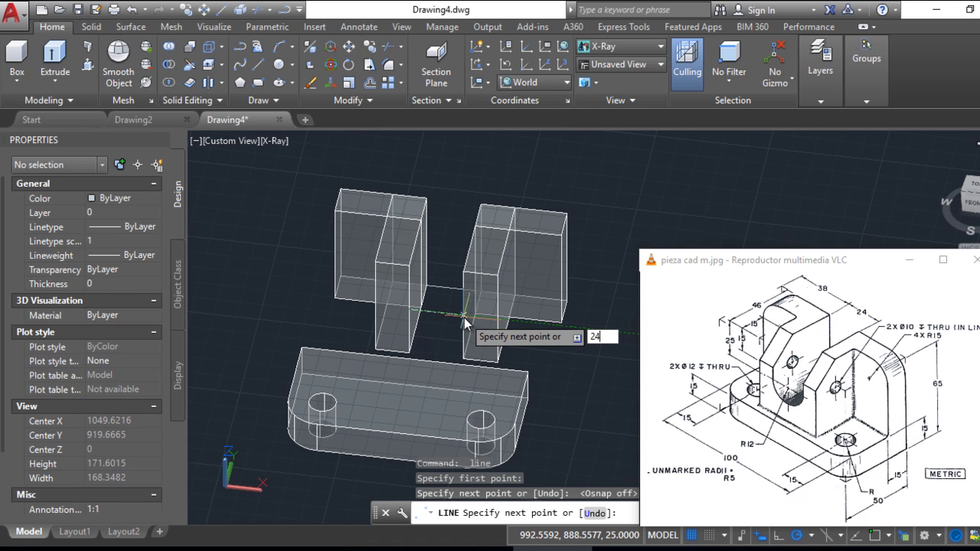
key("Return")
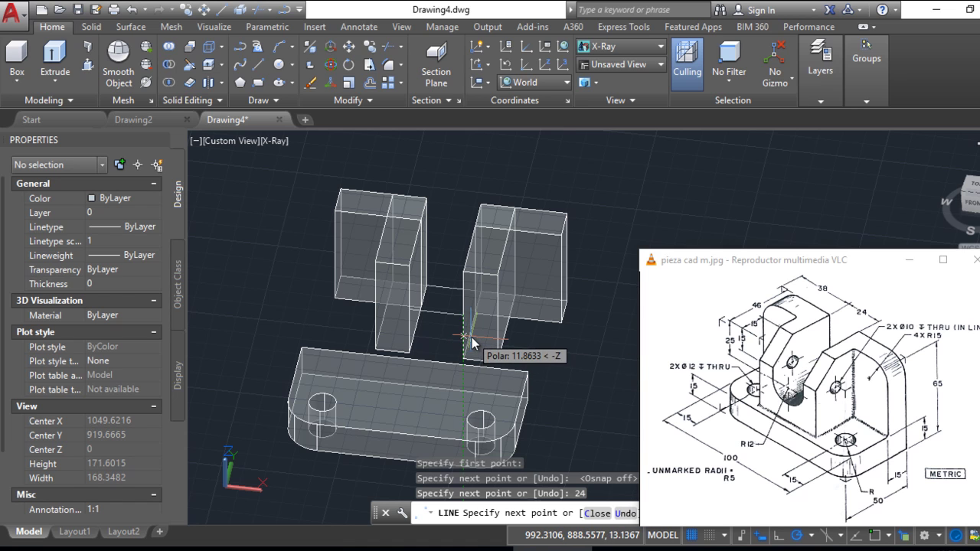
key("Return")
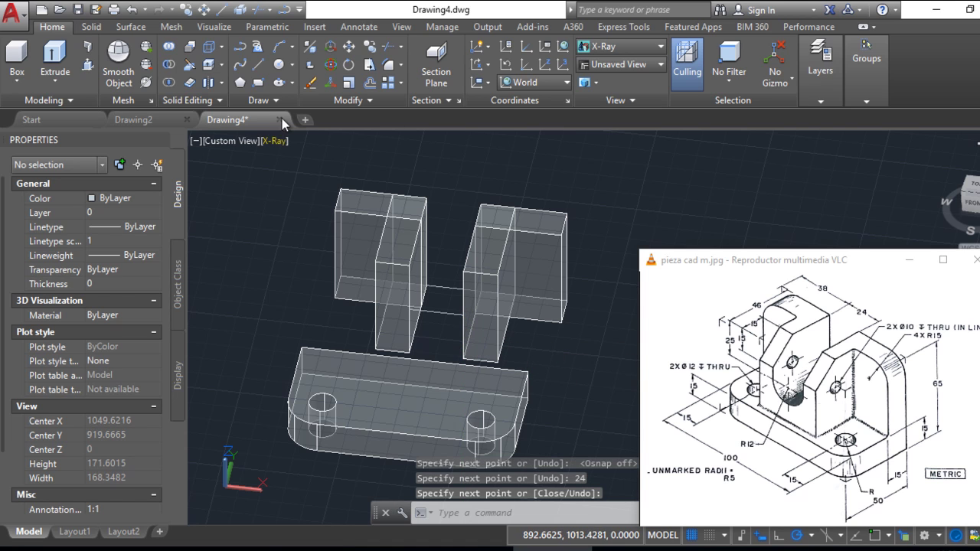
Abandon a first circle attempt and switch the UCS to the Front preset
left_click(283, 66)
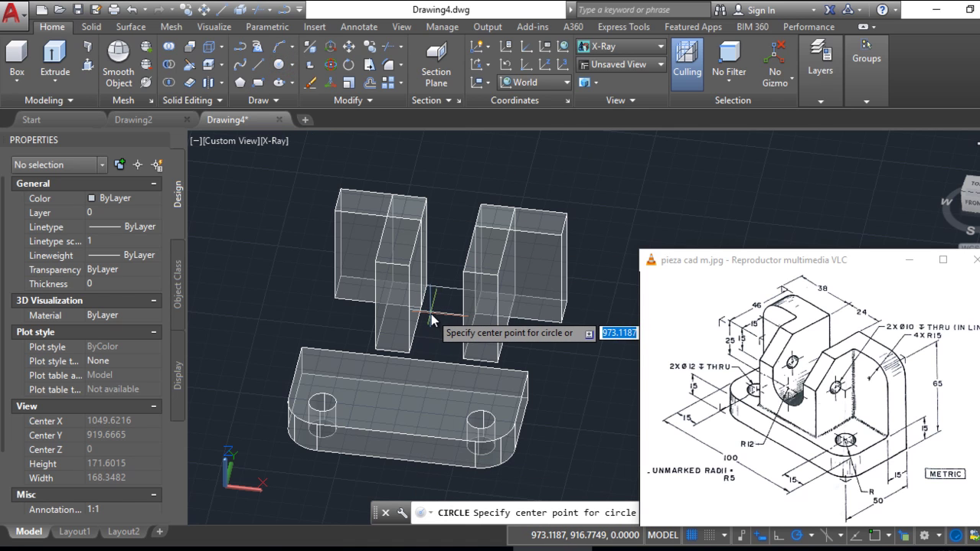
key("F9")
left_click(437, 313)
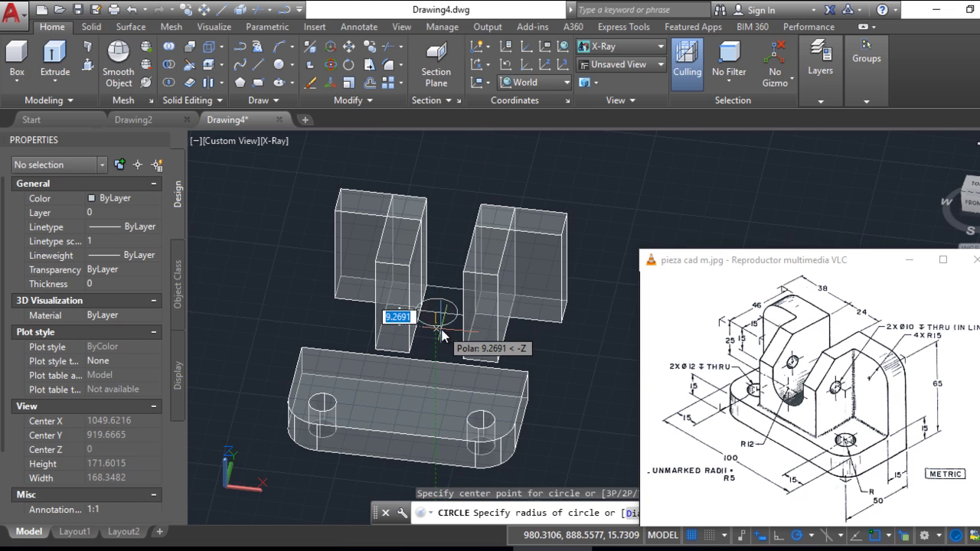
key("Escape")
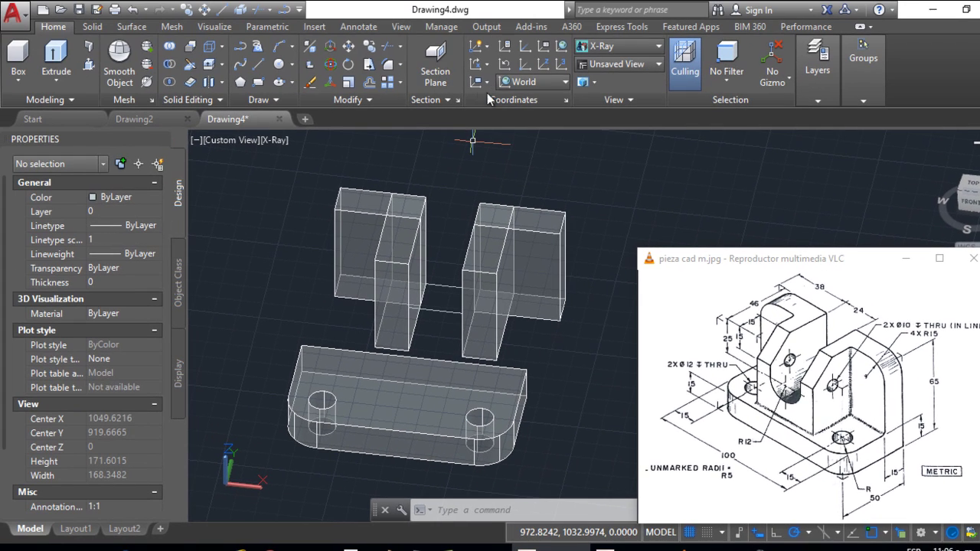
left_click(544, 82)
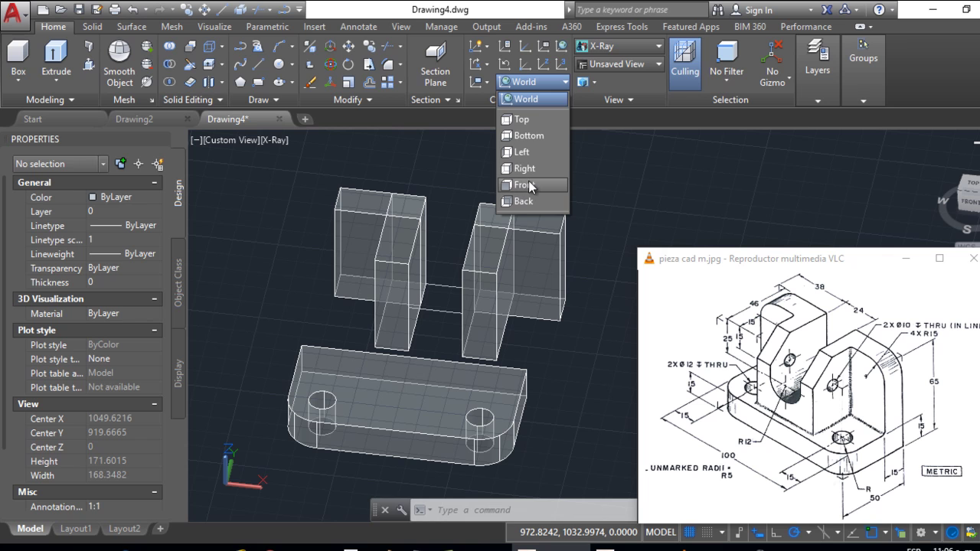
left_click(528, 184)
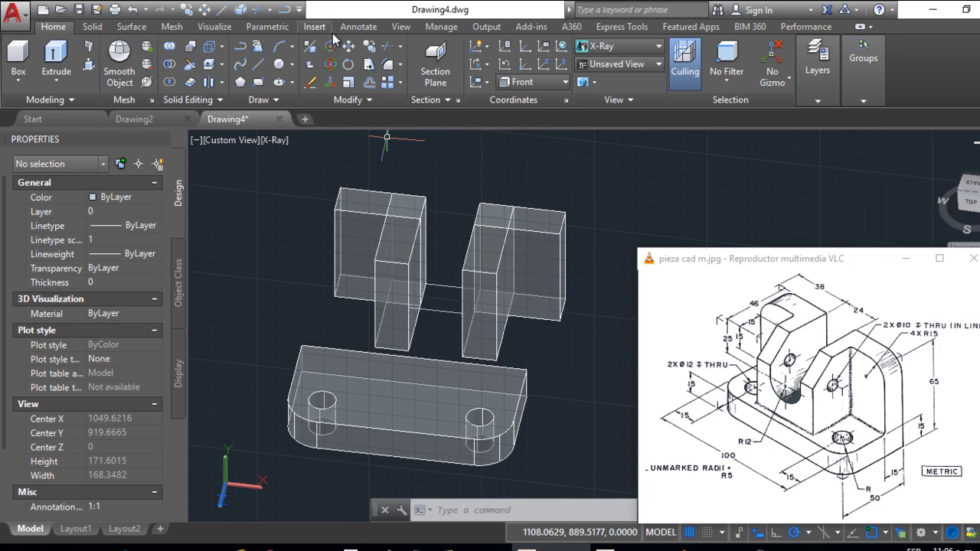
Draw a radius-12 circle centred between the upright bases
left_click(279, 65)
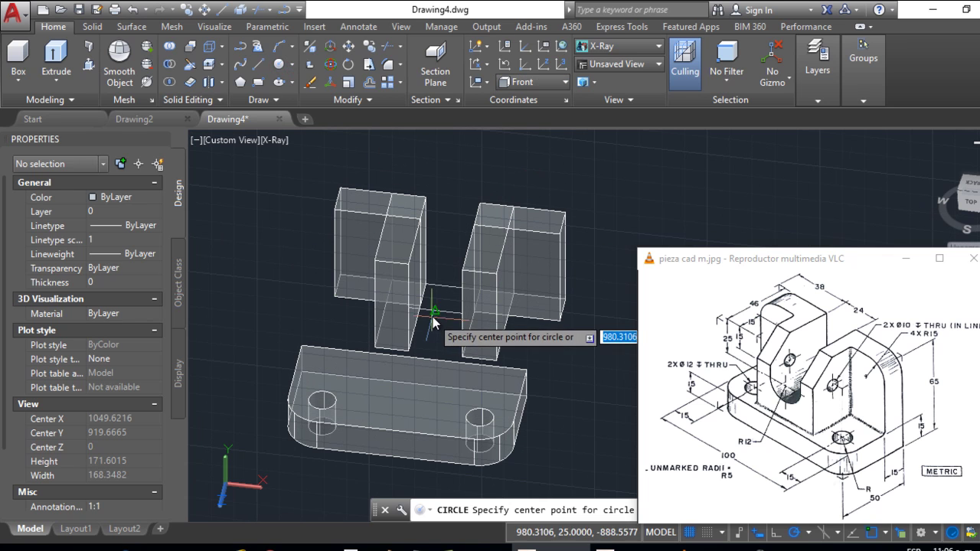
left_click(436, 314)
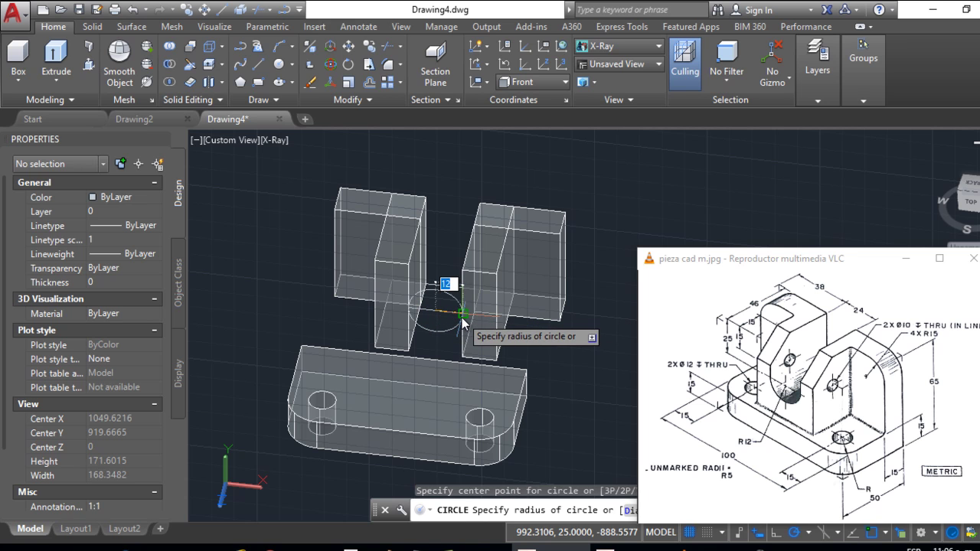
left_click(463, 314)
key("Escape")
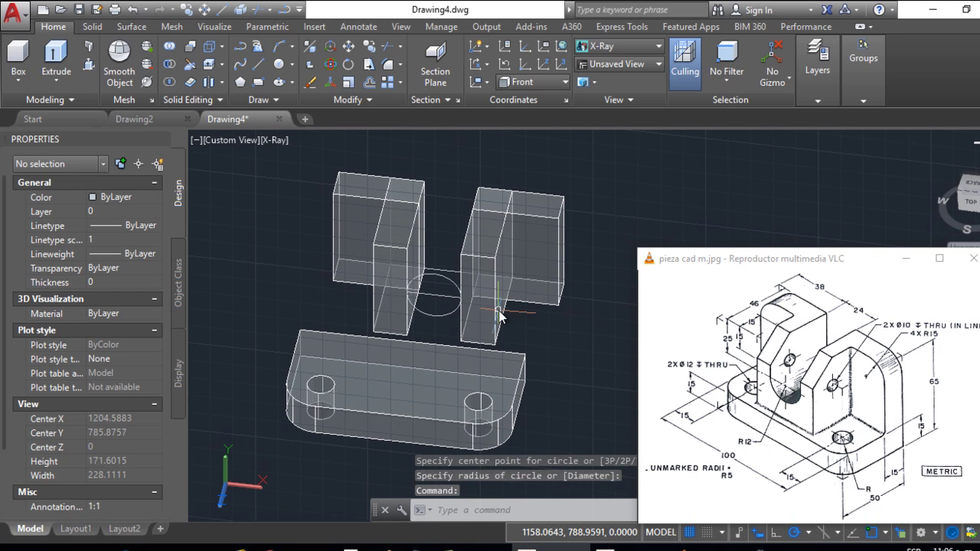
key("Escape")
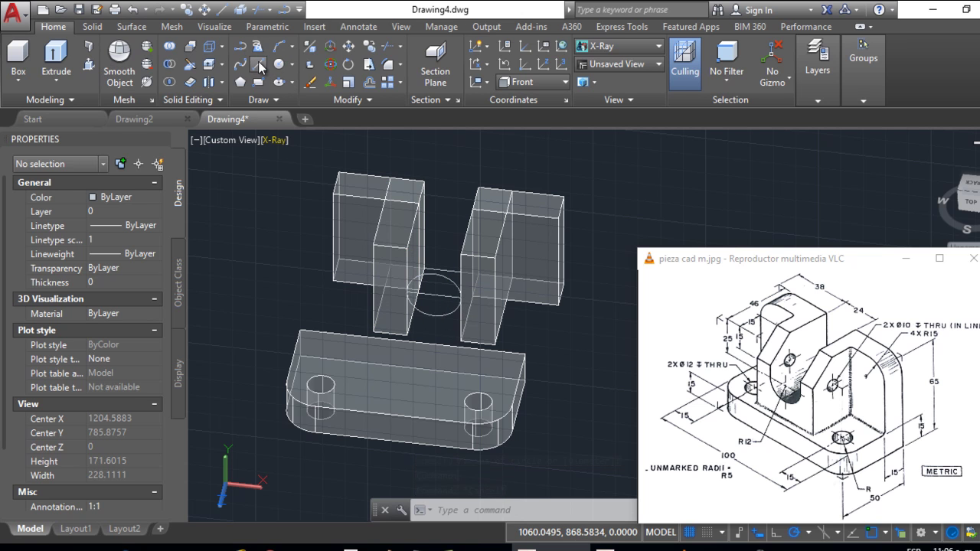
Draw a line joining the bottoms of the two uprights
left_click(260, 69)
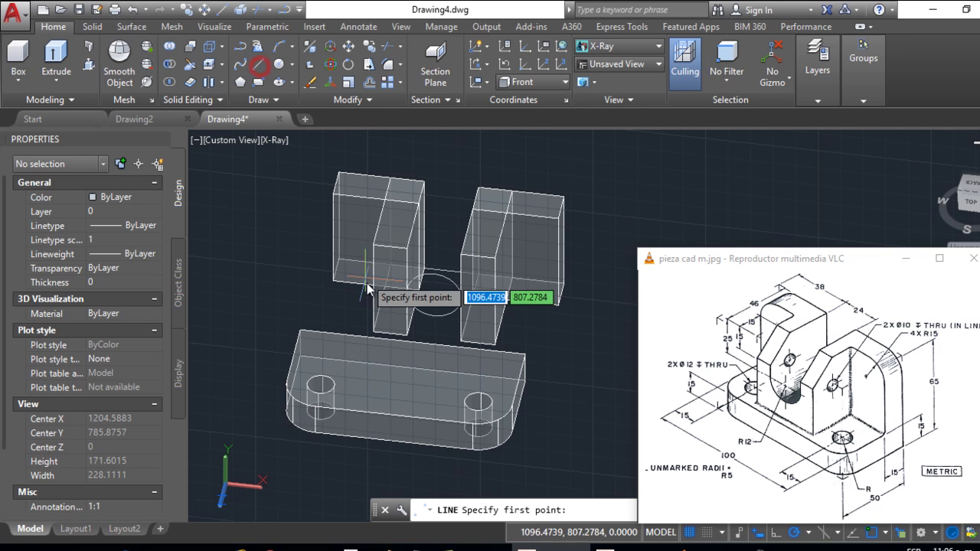
left_click(403, 334)
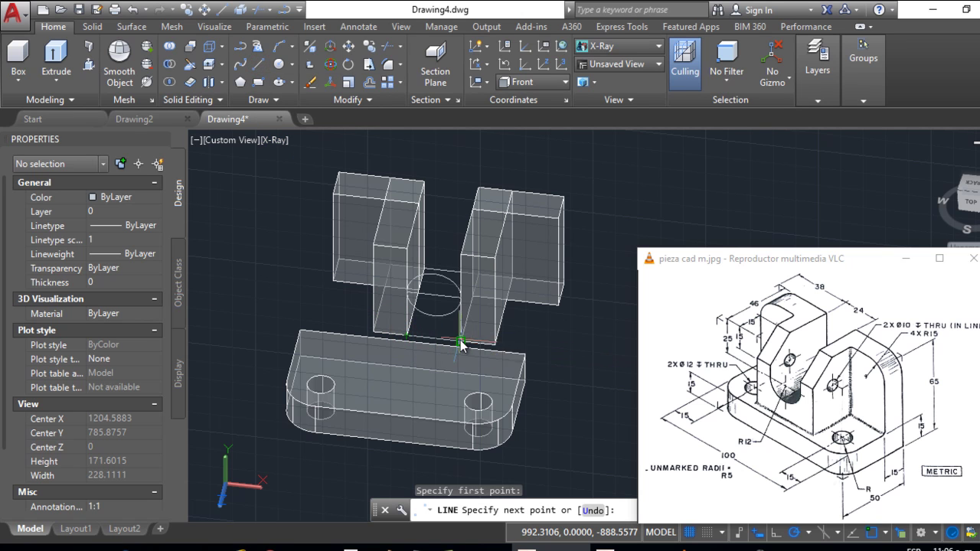
left_click(458, 339)
key("Return")
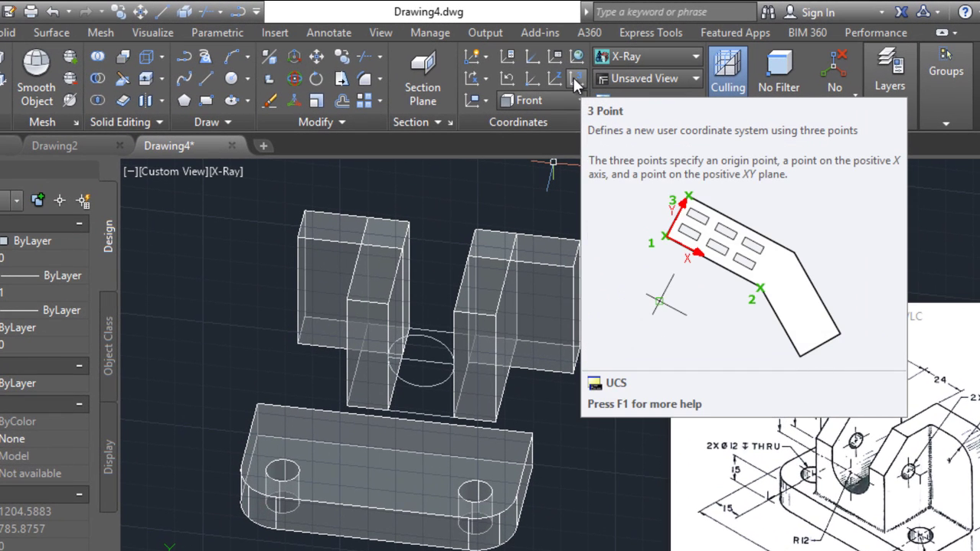
Define a 3-point UCS at the left upright's inner bottom corner, X along the base, Y up
left_click(576, 81)
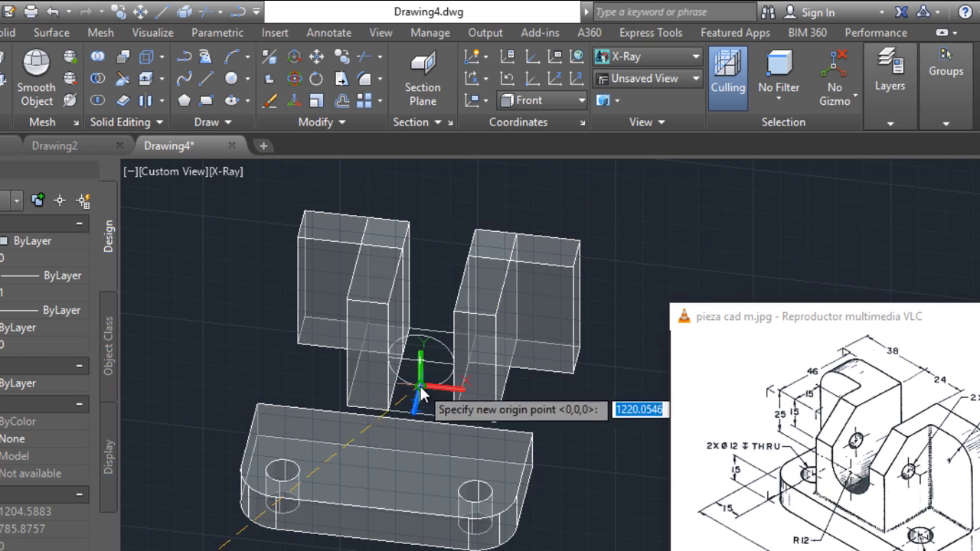
scroll(381, 429, "up", 3)
scroll(391, 410, "up", 2)
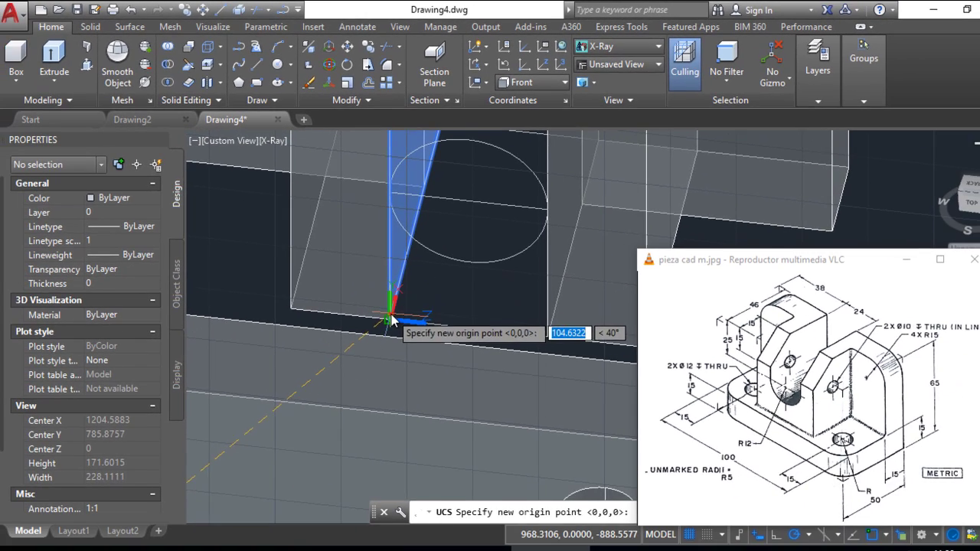
left_click(383, 344)
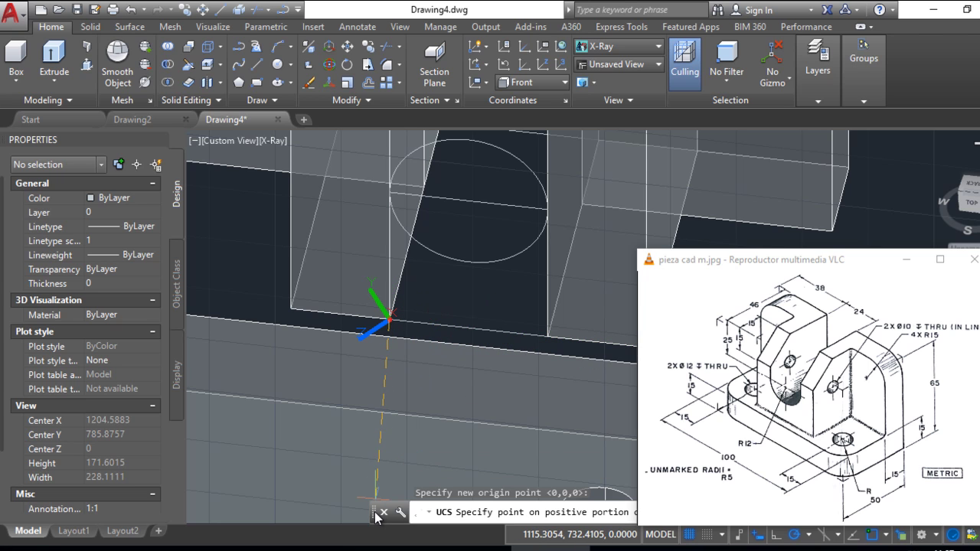
left_click_drag(375, 518, 194, 506)
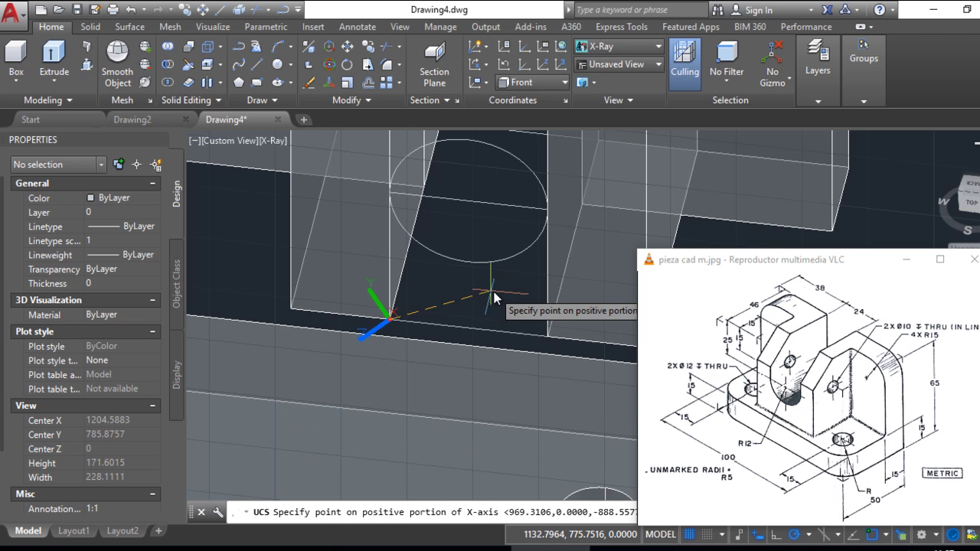
left_click(548, 337)
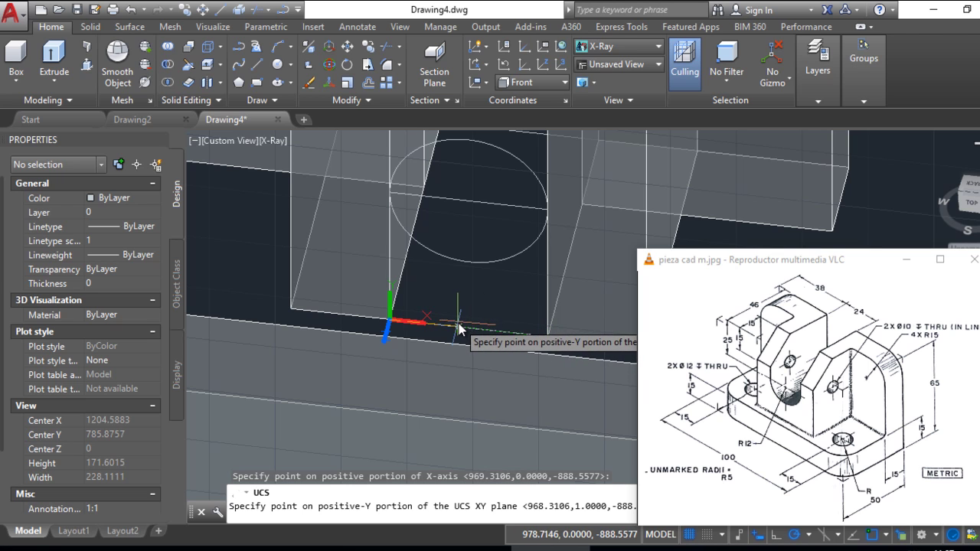
left_click(390, 242)
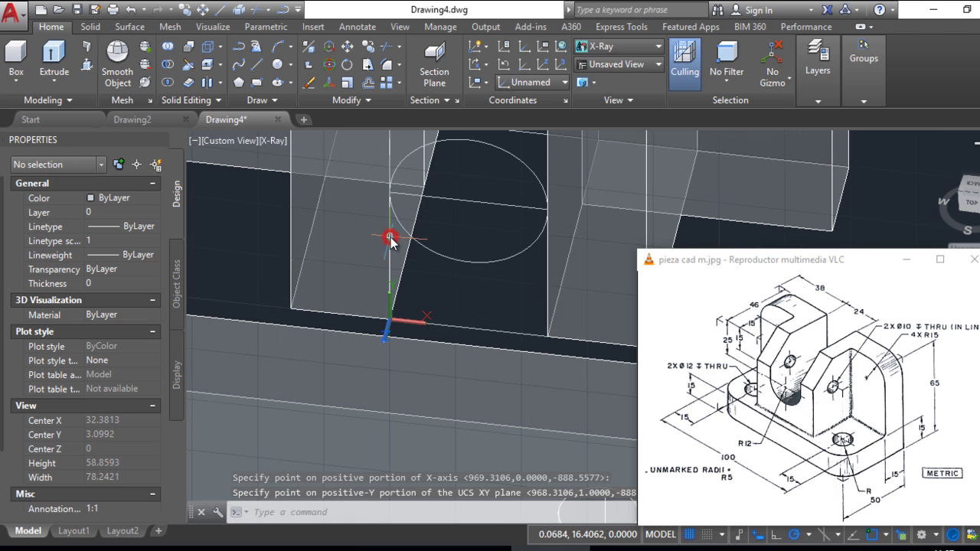
middle_click_drag(448, 210, 467, 274, "shift")
key("Escape")
scroll(467, 274, "down", 3)
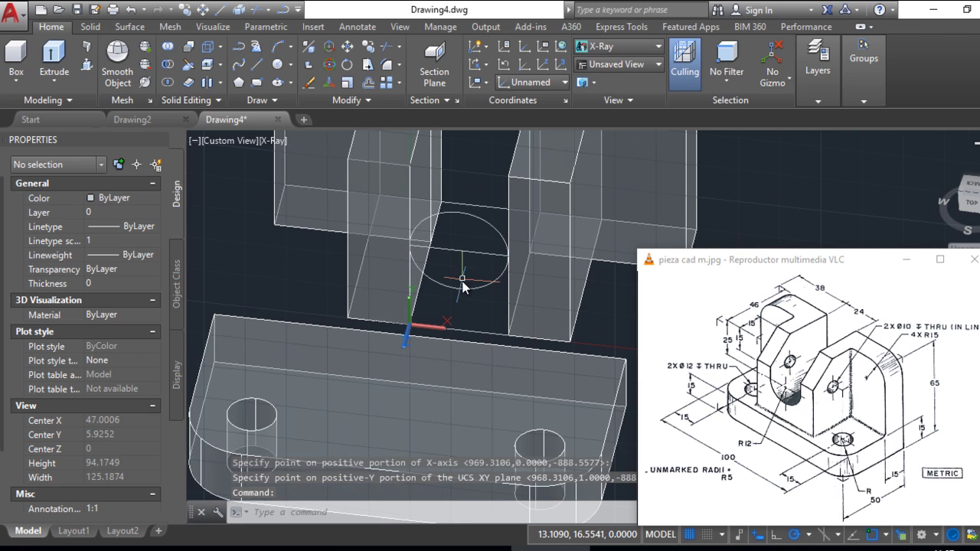
scroll(467, 275, "up", 3)
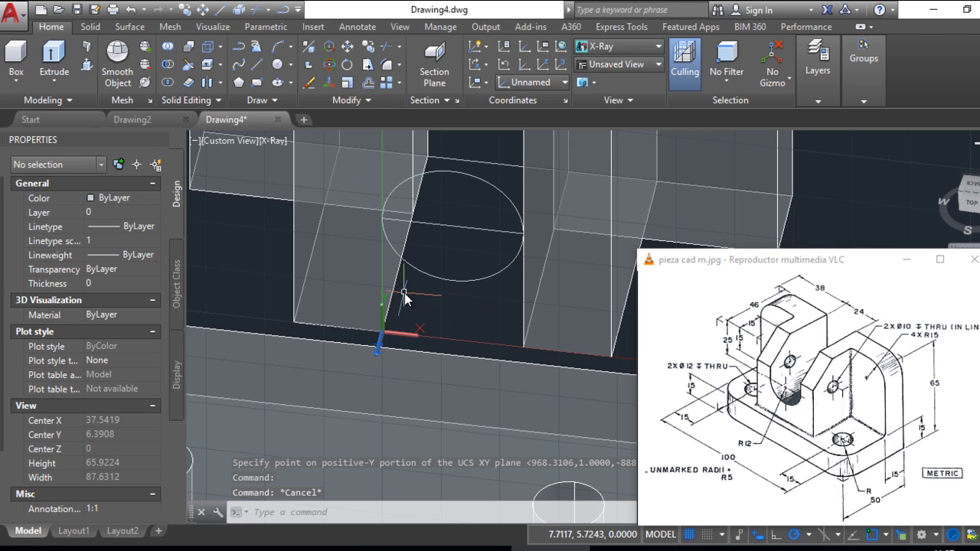
scroll(360, 176, "up", 1)
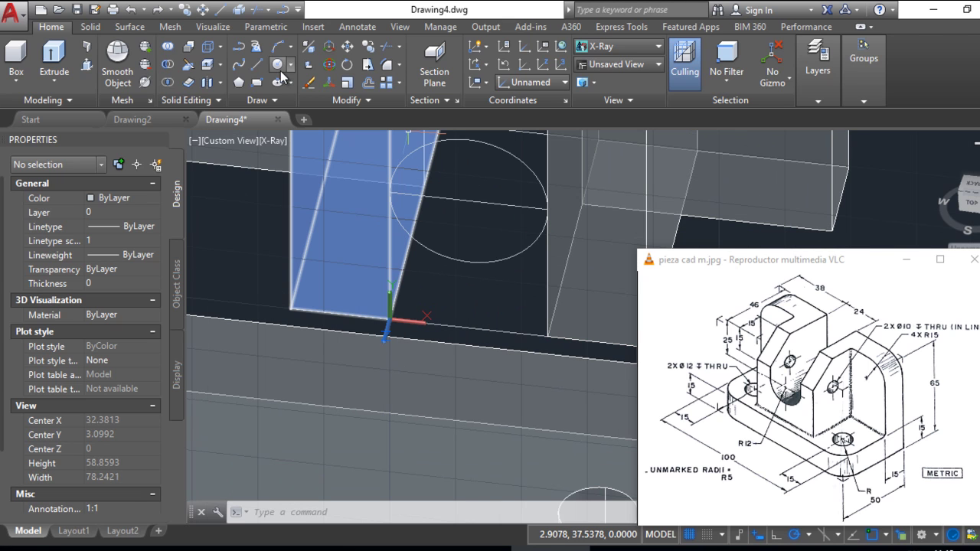
Draw an open polyline through (0,25), (0,0), (24,0) and (24,25)
left_click(238, 48)
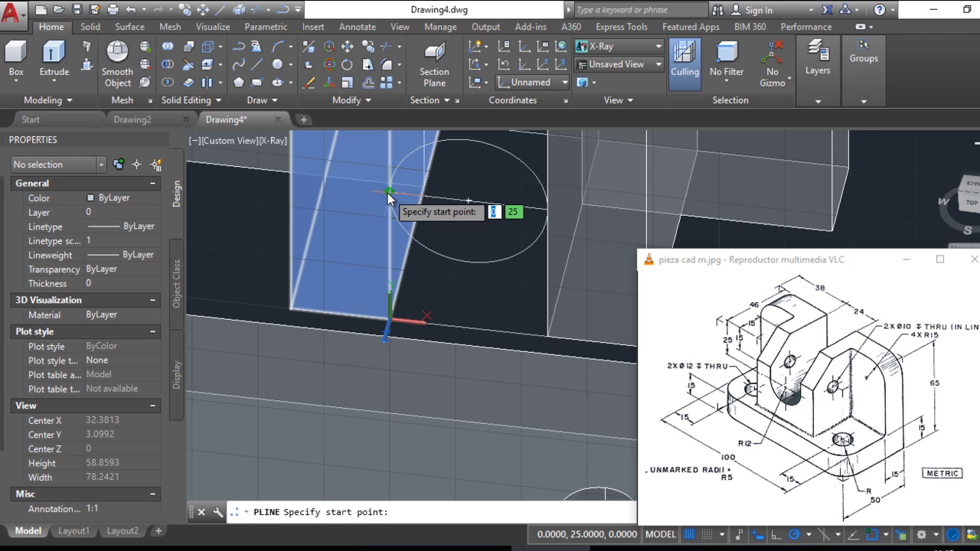
left_click(388, 198)
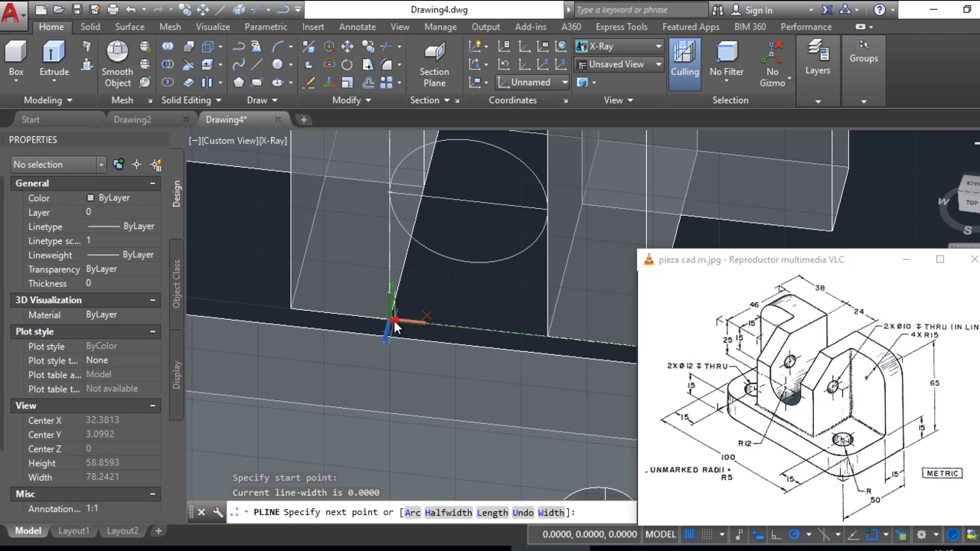
left_click(546, 335)
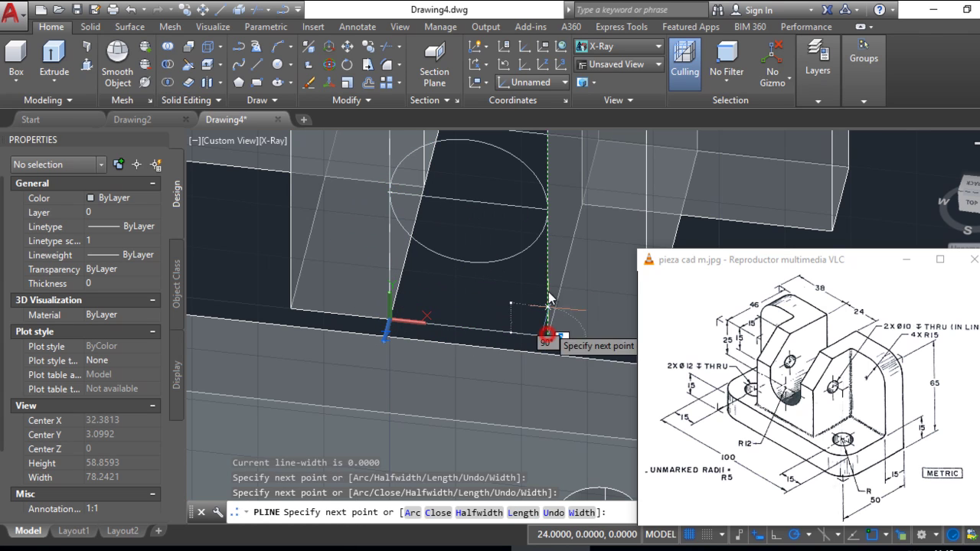
left_click(547, 208)
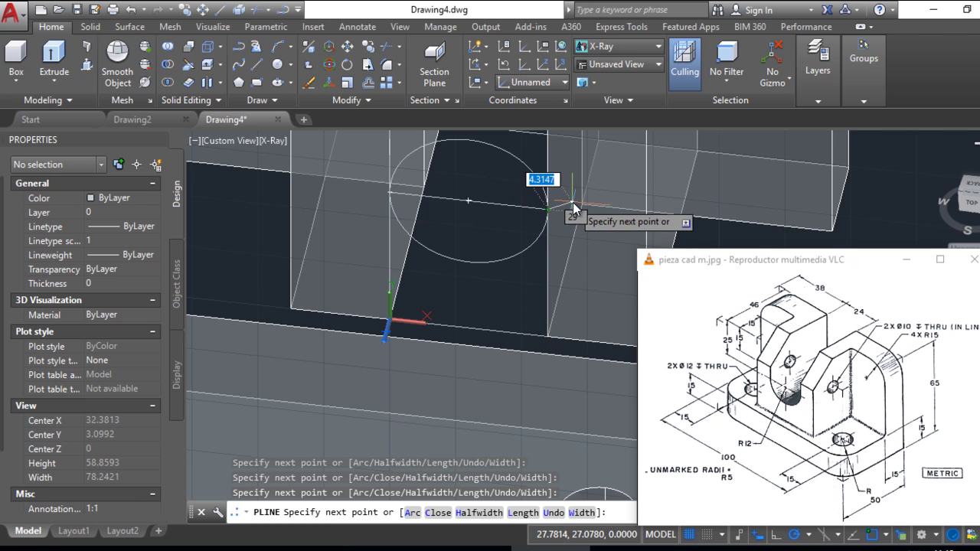
key("Return")
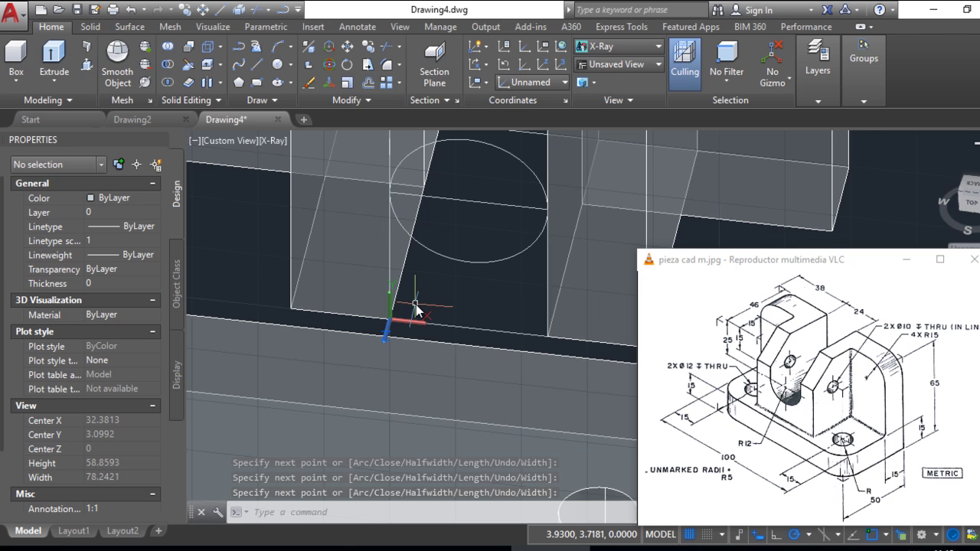
Attempt a BPOLY boundary by picking inside the area below the circle, then cancel it
type("bpoly")
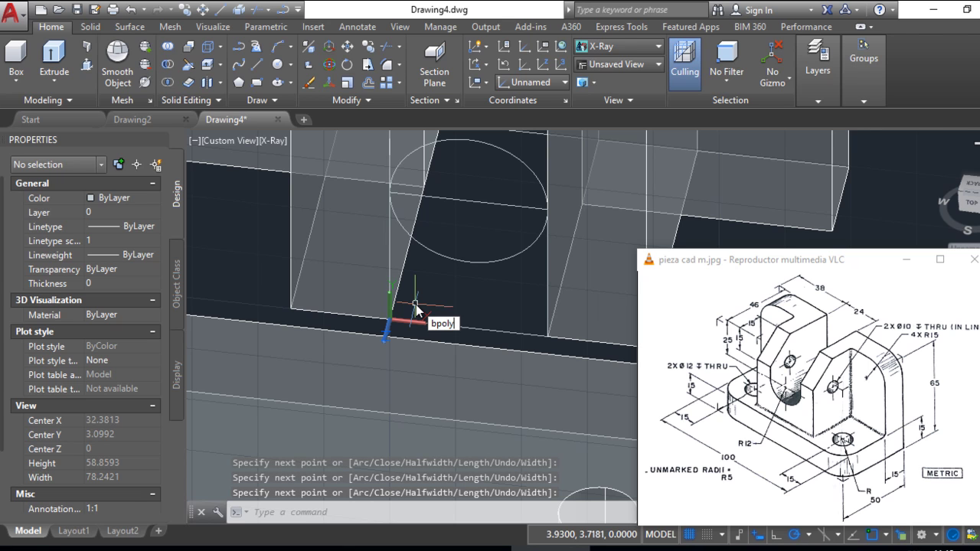
key("Return")
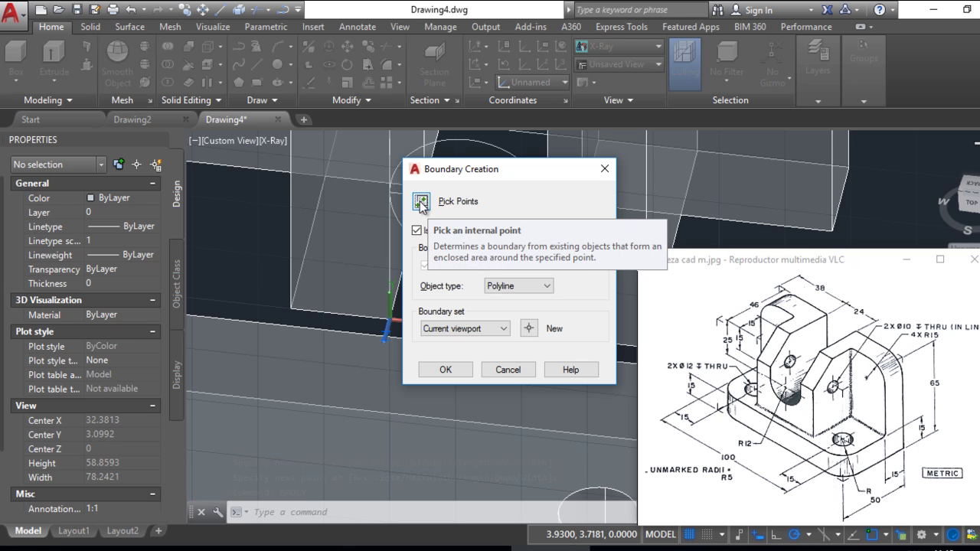
left_click(422, 201)
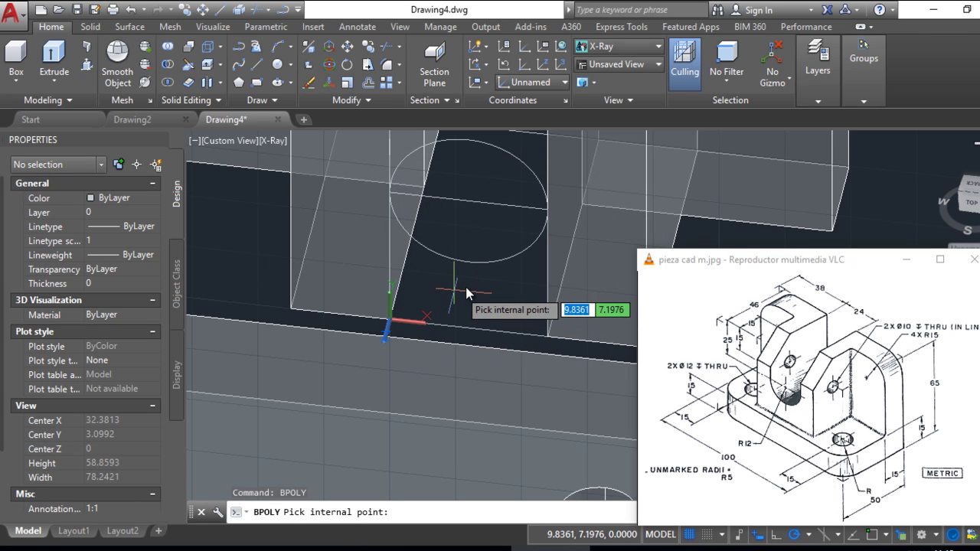
left_click(458, 289)
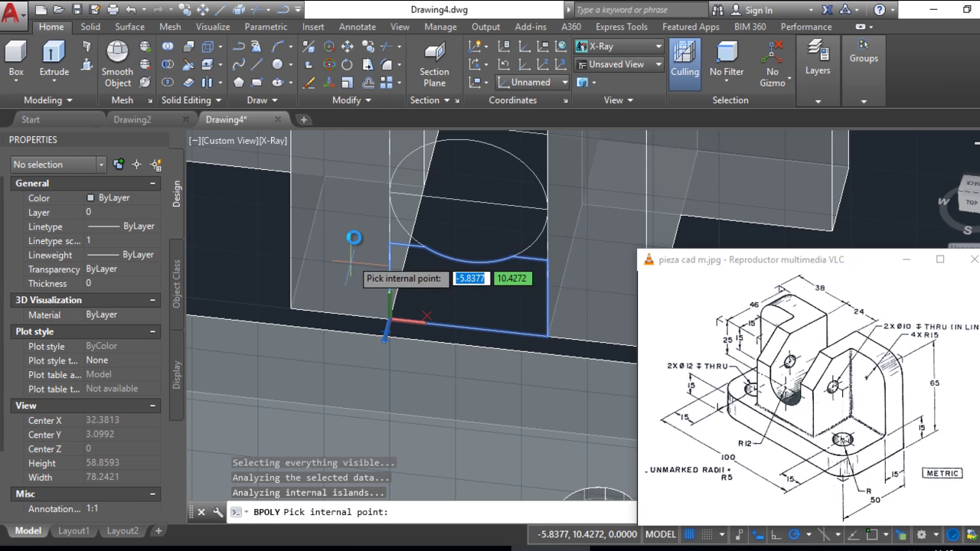
key("Escape")
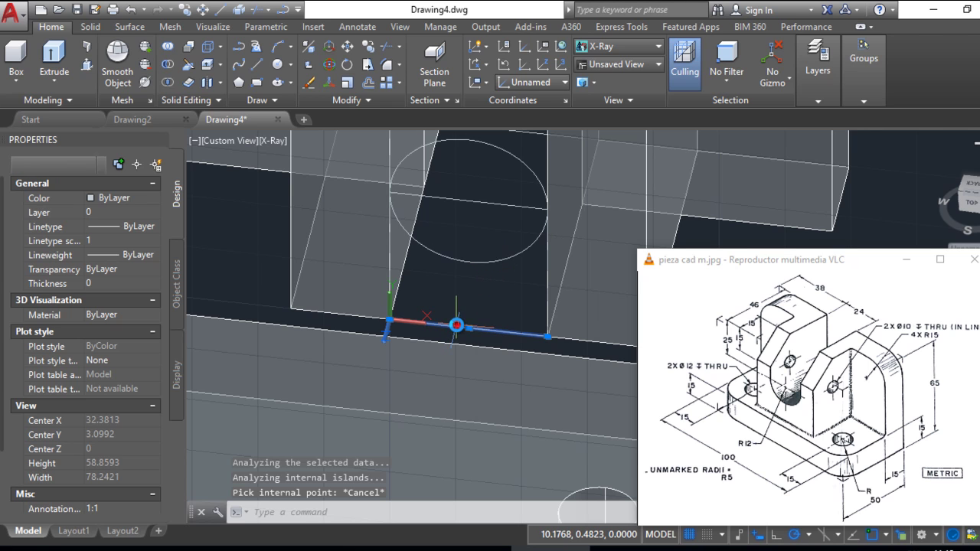
Select the open polyline and the radius-12 circle together
left_click(456, 326)
left_click(524, 400)
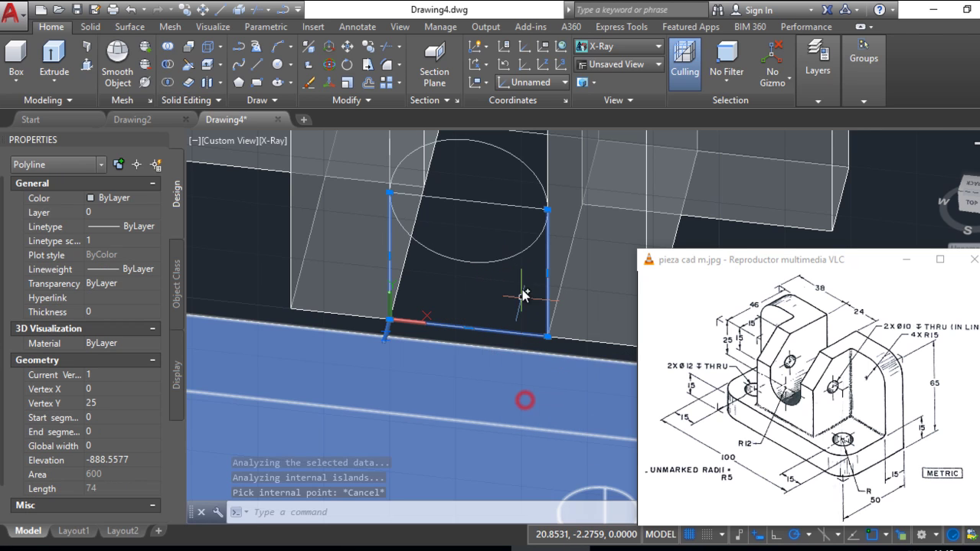
left_click(503, 262)
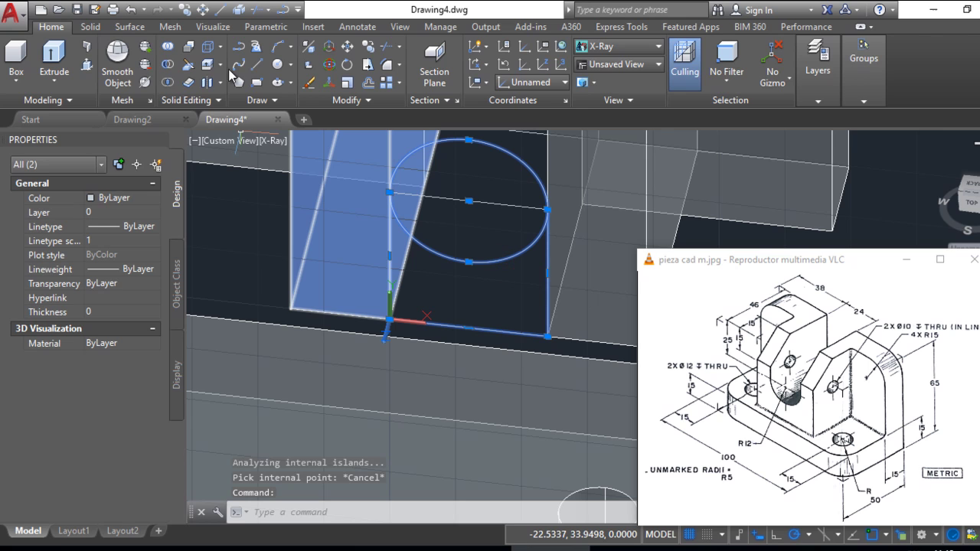
Create a closed boundary polyline from the region enclosed by the circle and rectangle
left_click(347, 48)
left_click(469, 203)
scroll(480, 206, "down", 4)
scroll(301, 190, "down", 2)
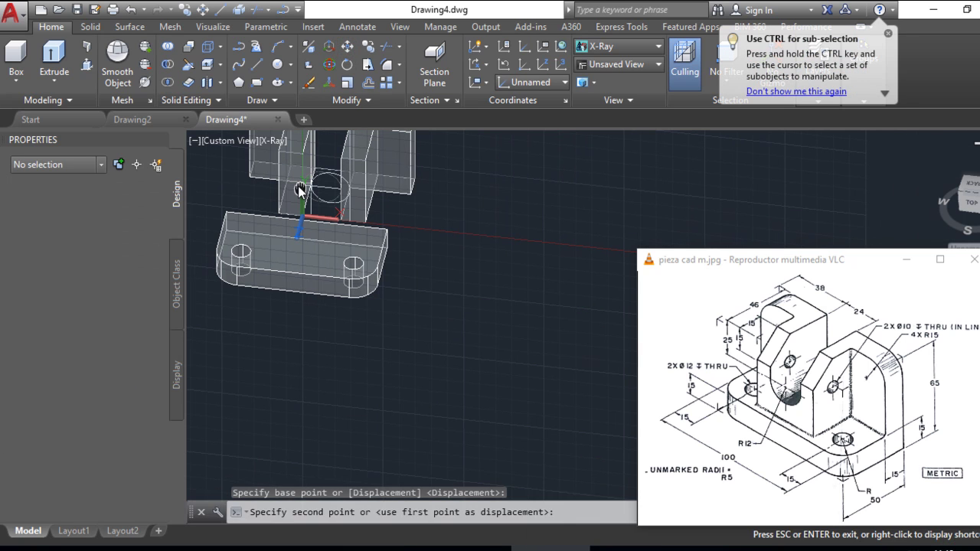
scroll(463, 213, "up", 2)
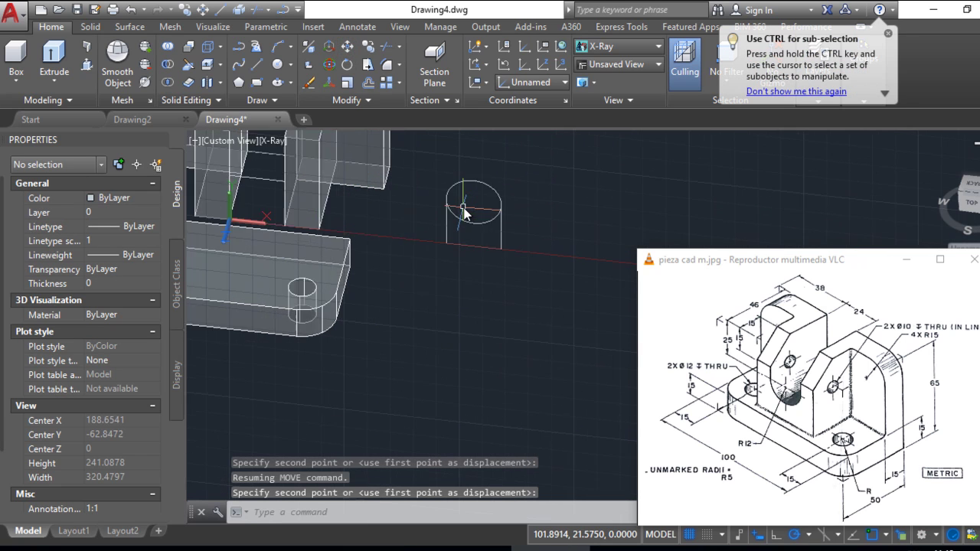
scroll(464, 213, "up", 3)
type("bpo")
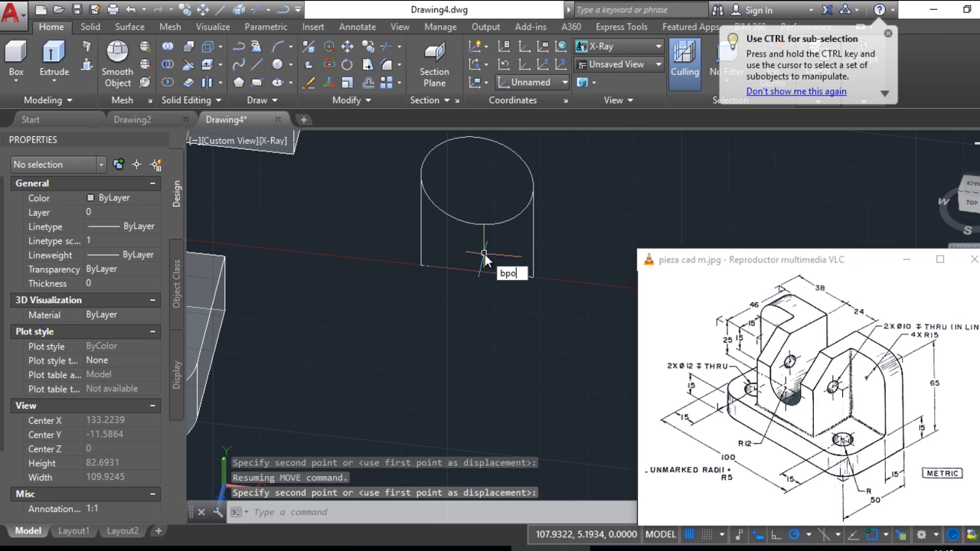
type("ly")
key("Return")
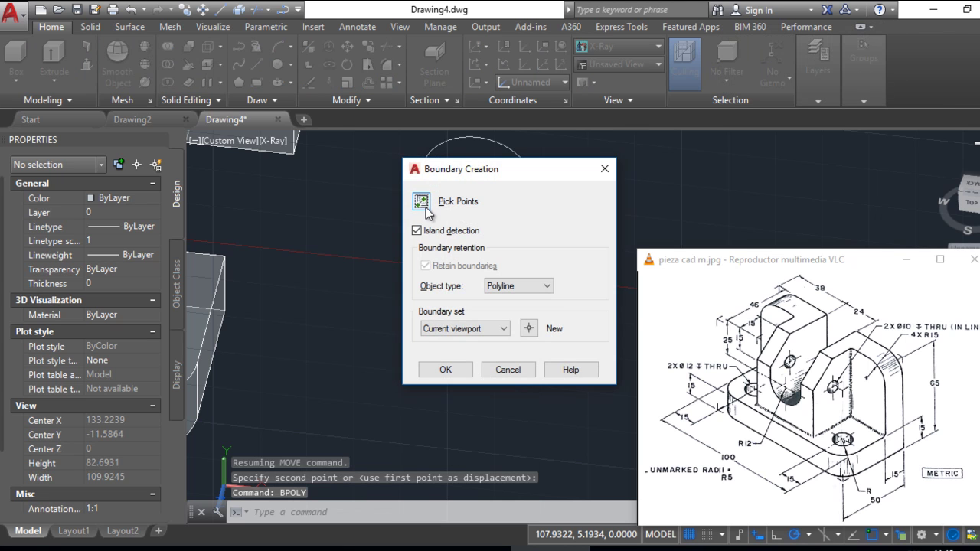
left_click(429, 200)
left_click(478, 251)
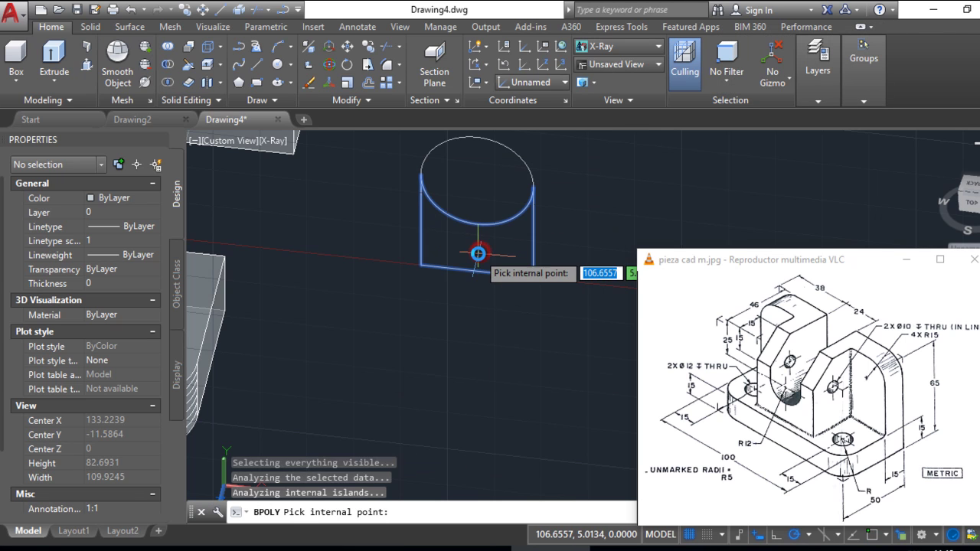
key("Return")
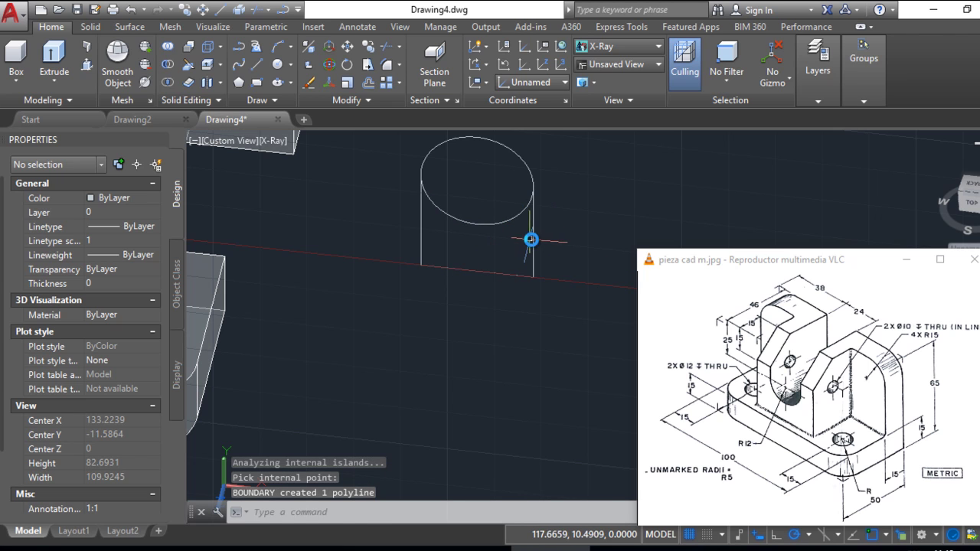
Move the two profile polylines so their lower-left corner sits on the uprights' lower corner
left_click(530, 240)
left_click(528, 246)
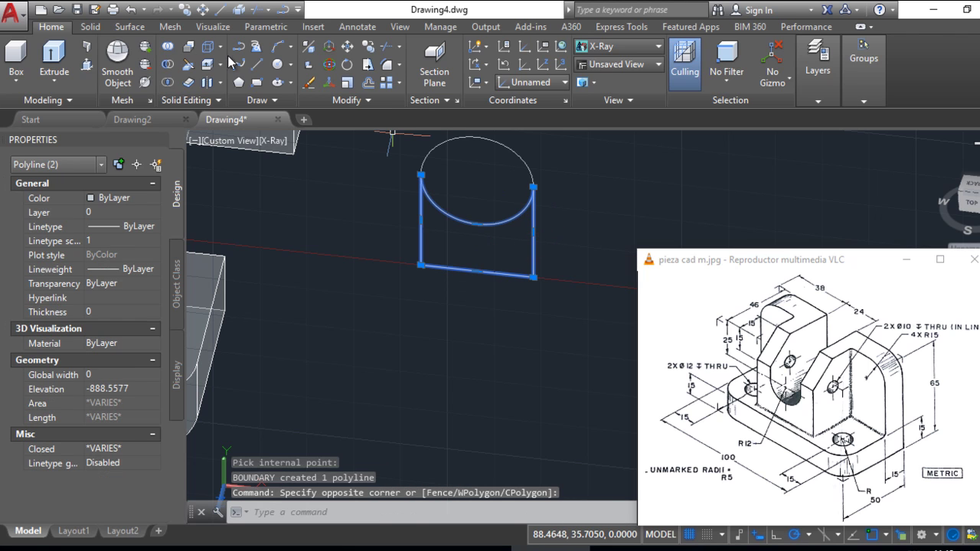
left_click(203, 9)
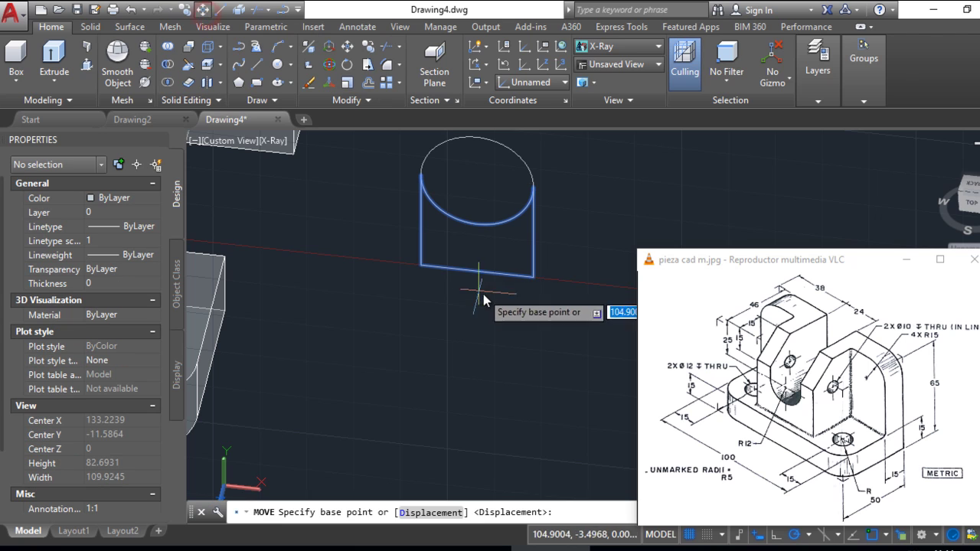
left_click(419, 264)
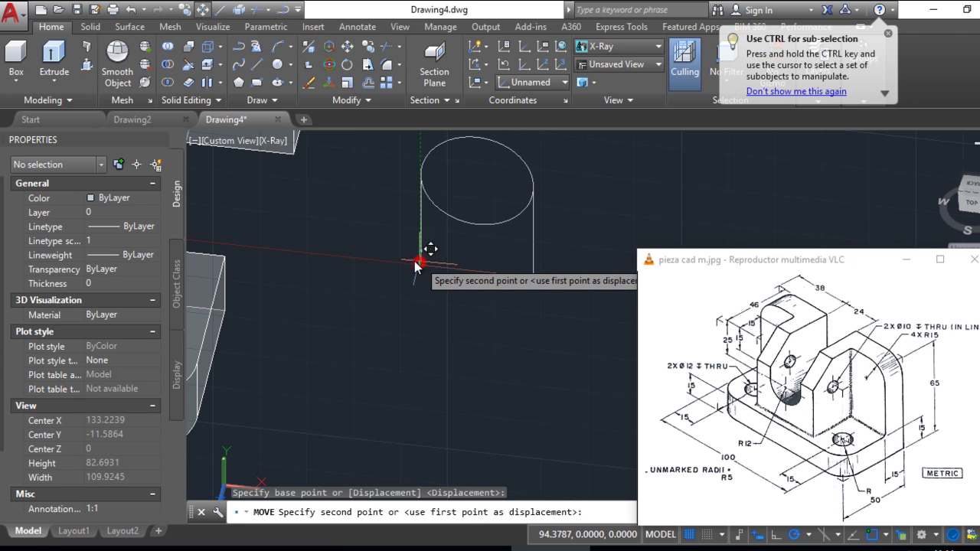
scroll(353, 245, "down", 3)
middle_click_drag(353, 245, 467, 265, "shift")
scroll(379, 256, "up", 3)
scroll(331, 261, "up", 2)
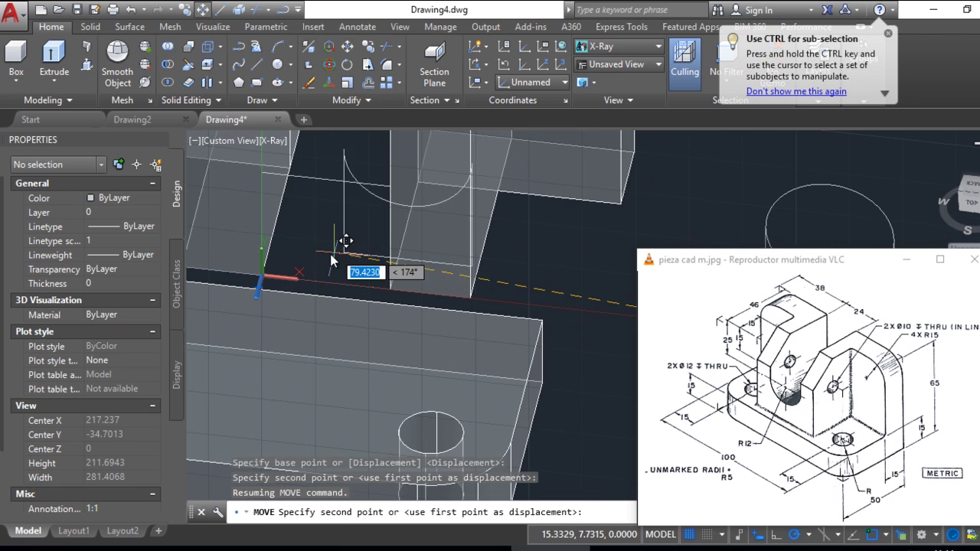
left_click(262, 271)
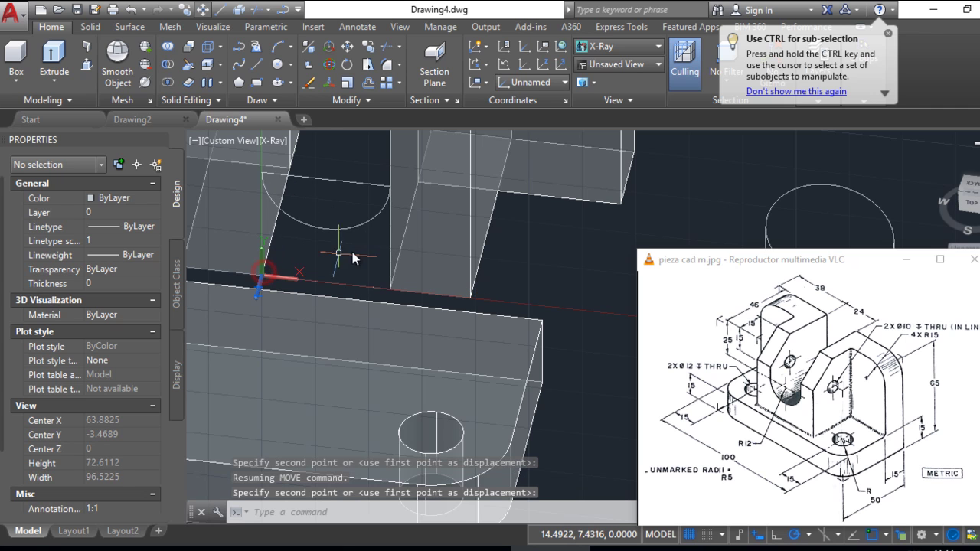
scroll(368, 249, "down", 2)
scroll(381, 239, "down", 3)
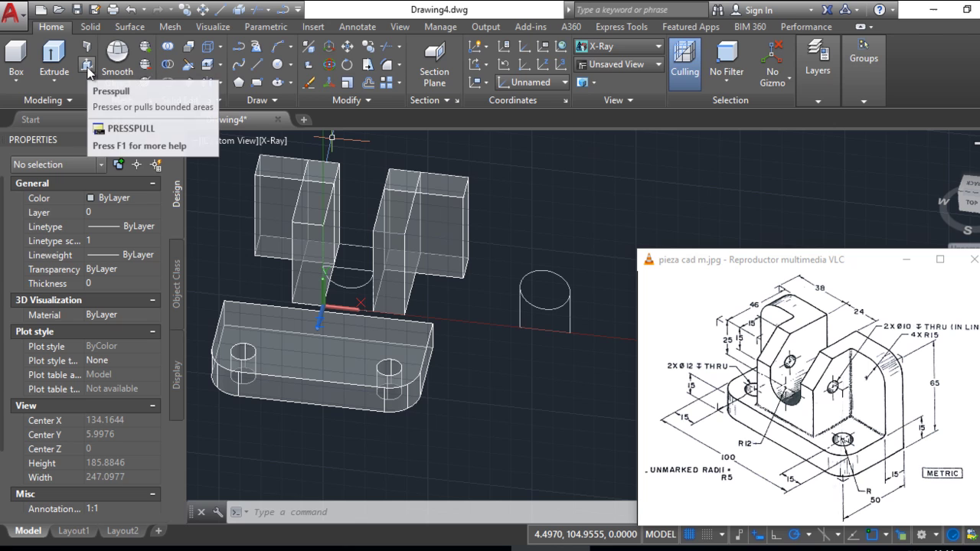
Press-pull the notched profile 46 units to form the cradle block between the uprights
left_click(88, 67)
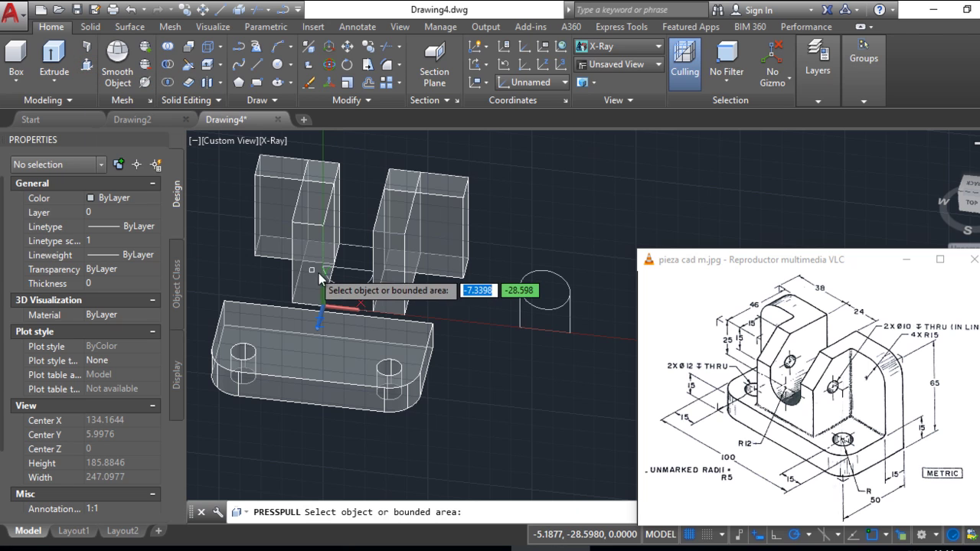
left_click(345, 291)
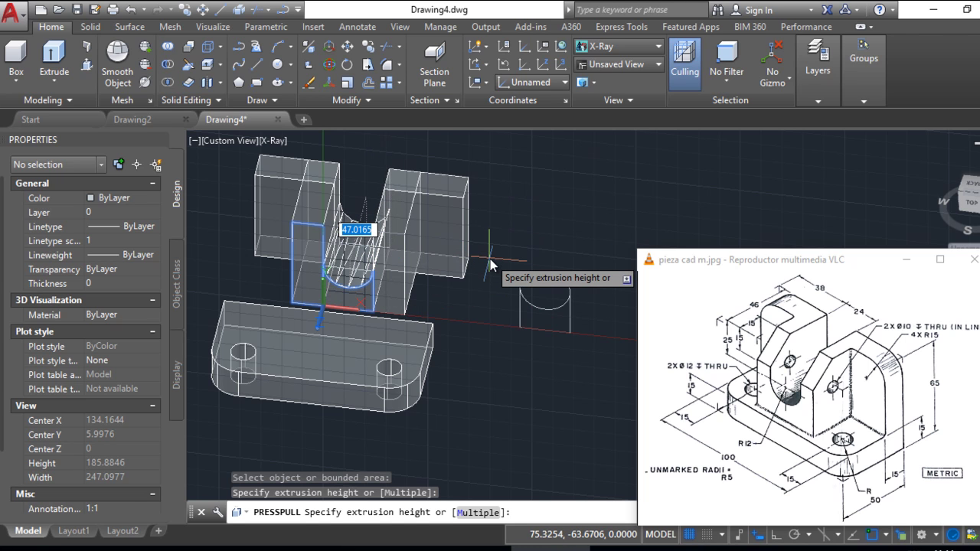
type("46")
key("Return")
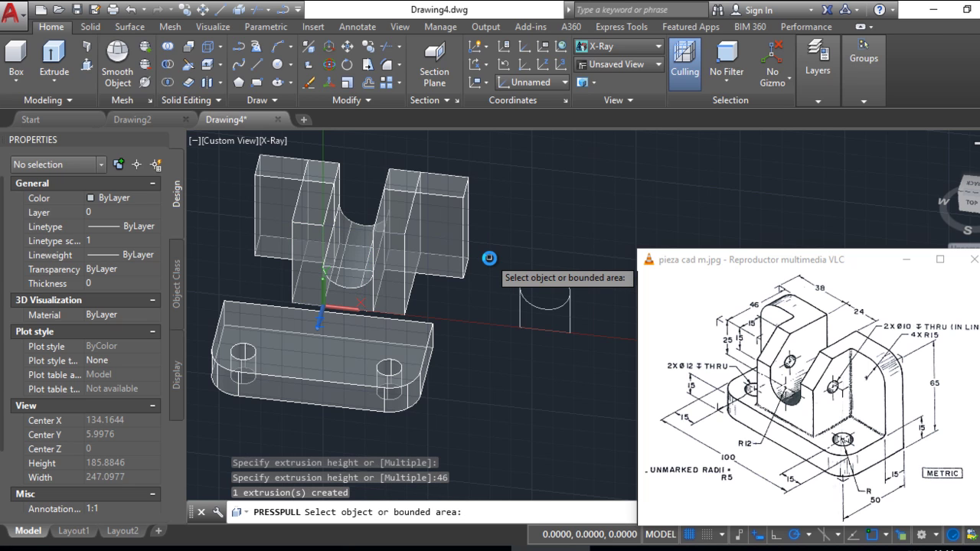
key("Return")
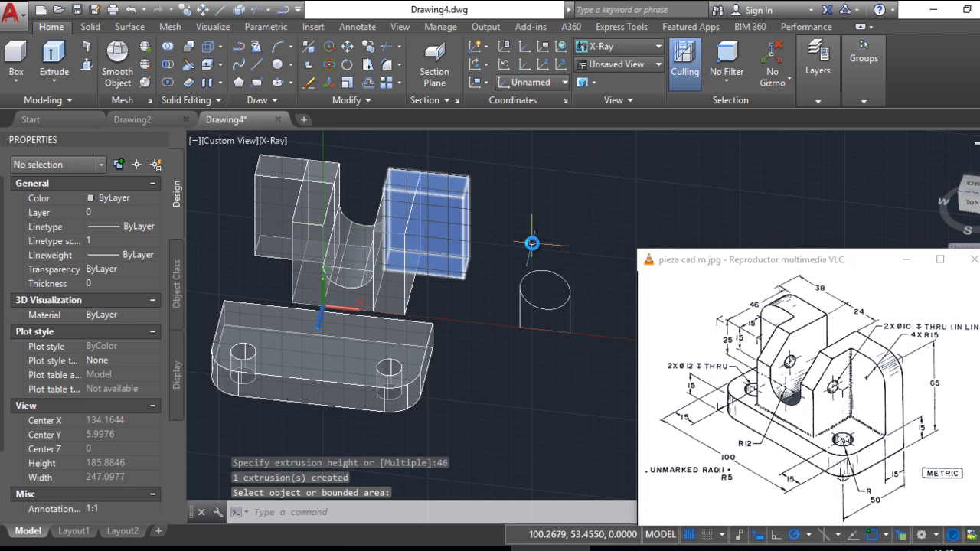
scroll(483, 200, "up", 1)
scroll(490, 236, "up", 1)
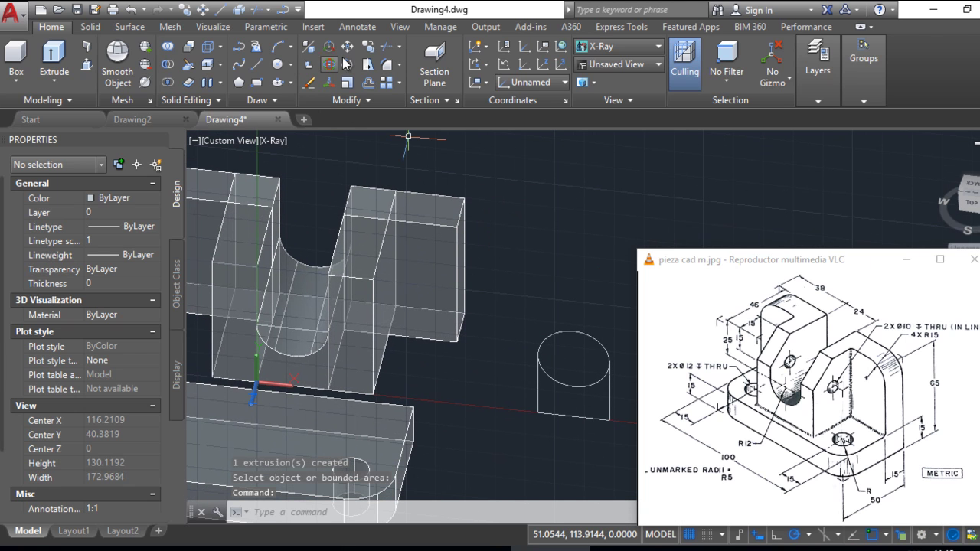
Fillet the outer edges of the right and left uprights with radius 15
left_click(389, 68)
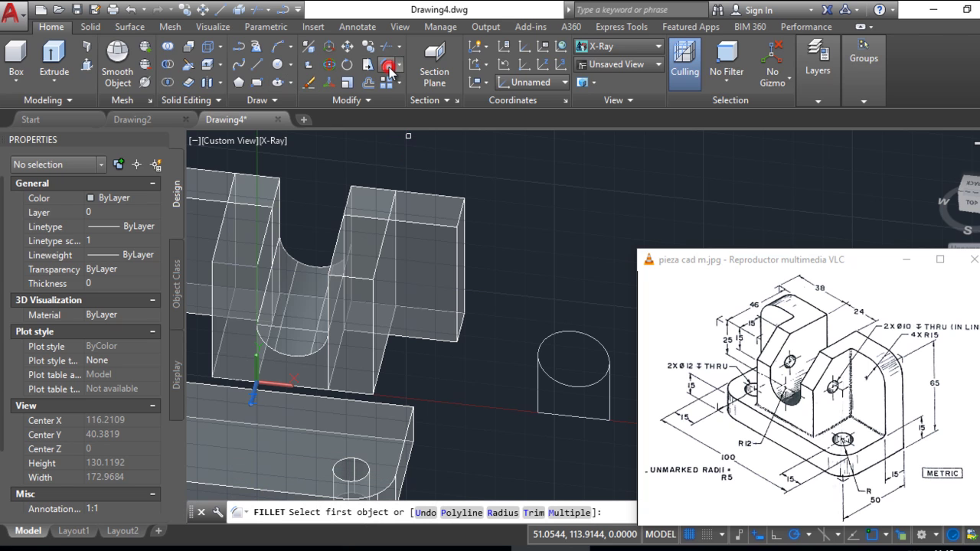
left_click(461, 220)
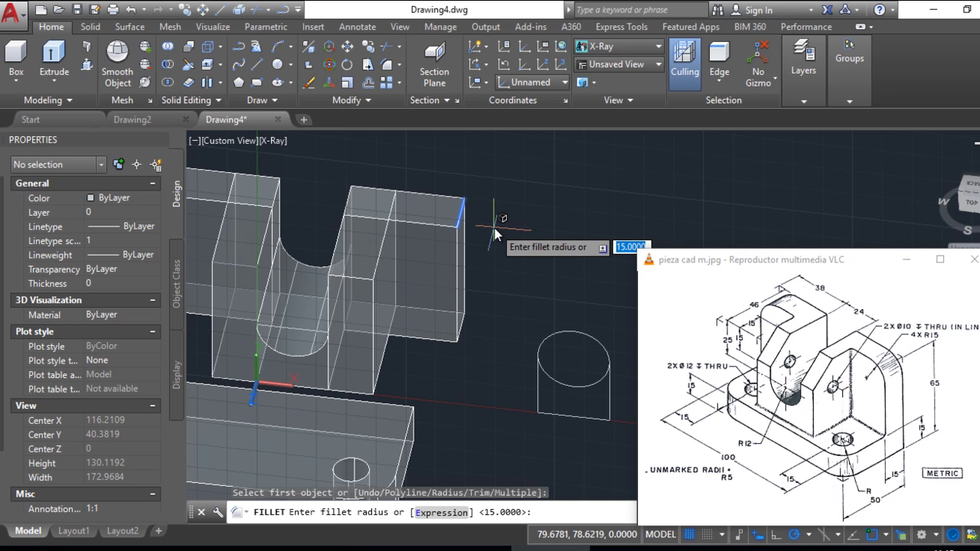
key("Return")
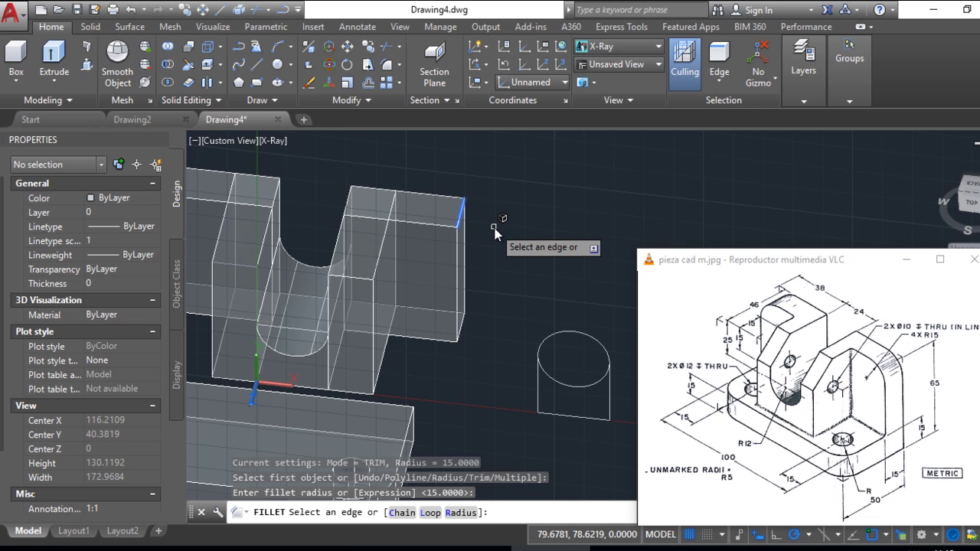
key("Return")
scroll(493, 240, "down", 3)
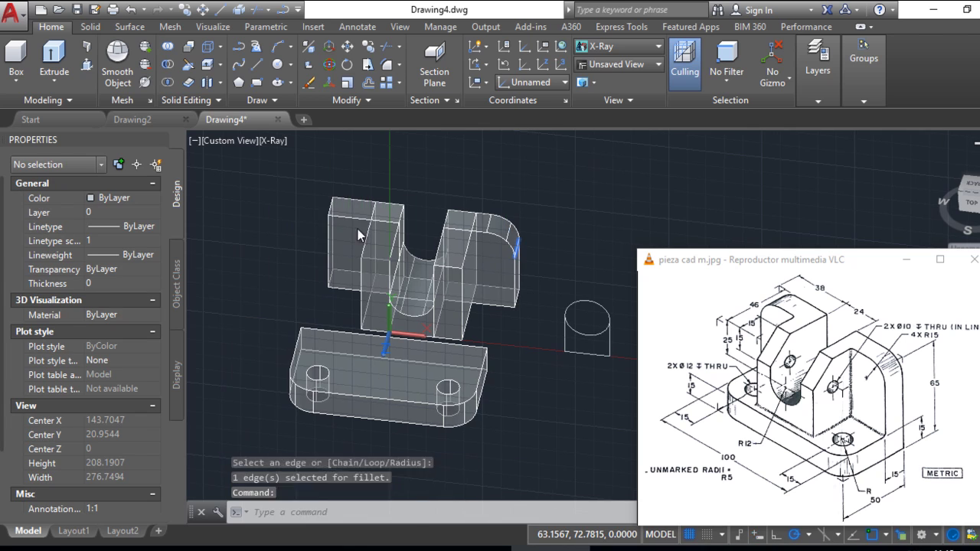
key("Return")
scroll(330, 209, "up", 1)
left_click(330, 209)
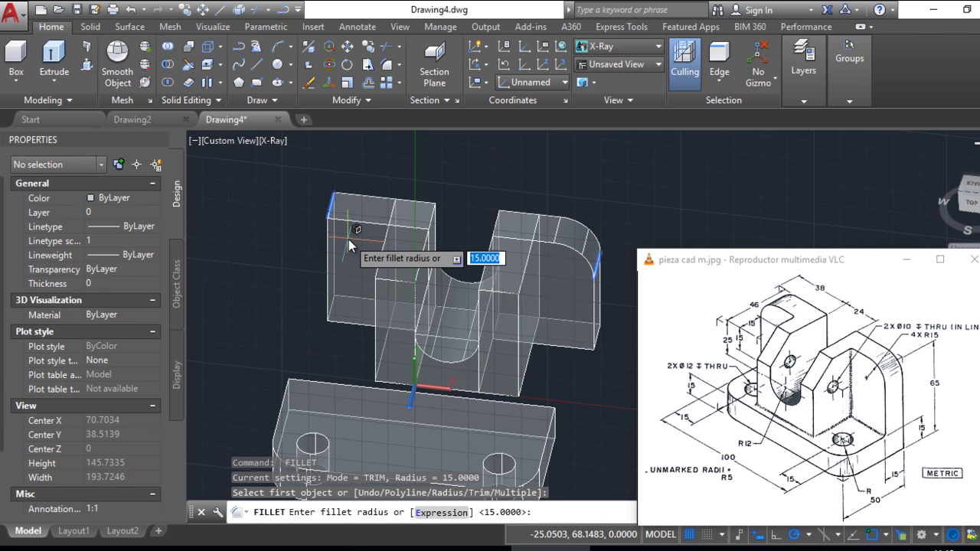
key("Return")
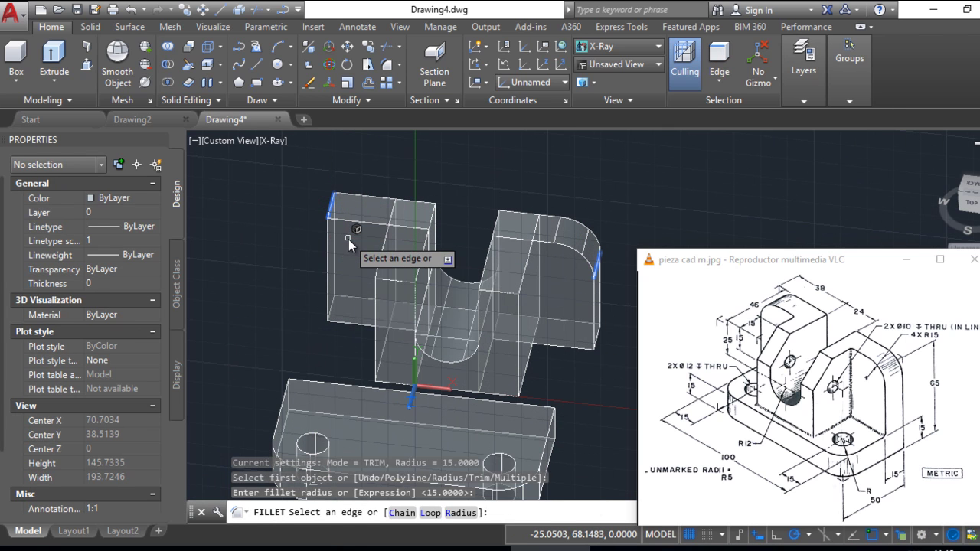
key("Return")
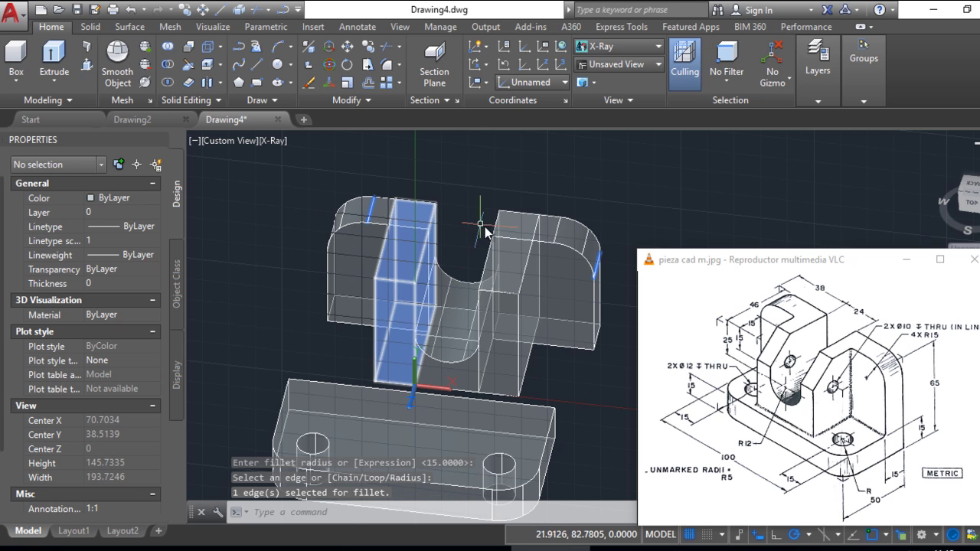
mouse_move(542, 253)
middle_mouse_down("shift")
mouse_move(466, 242)
mouse_move(452, 230)
middle_mouse_up("shift")
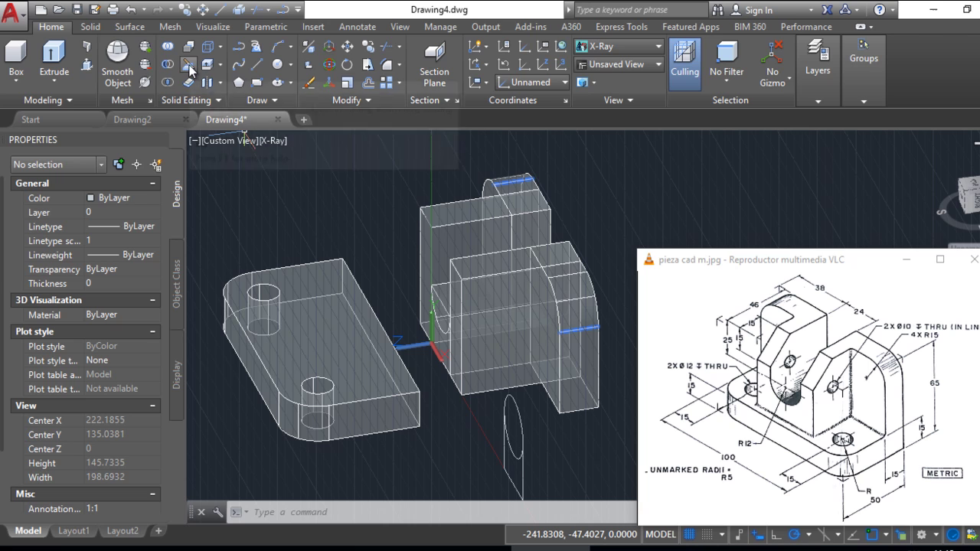
Draw 15-unit reference lines along the rear upright's top edge and face for the corner cut
left_click(260, 65)
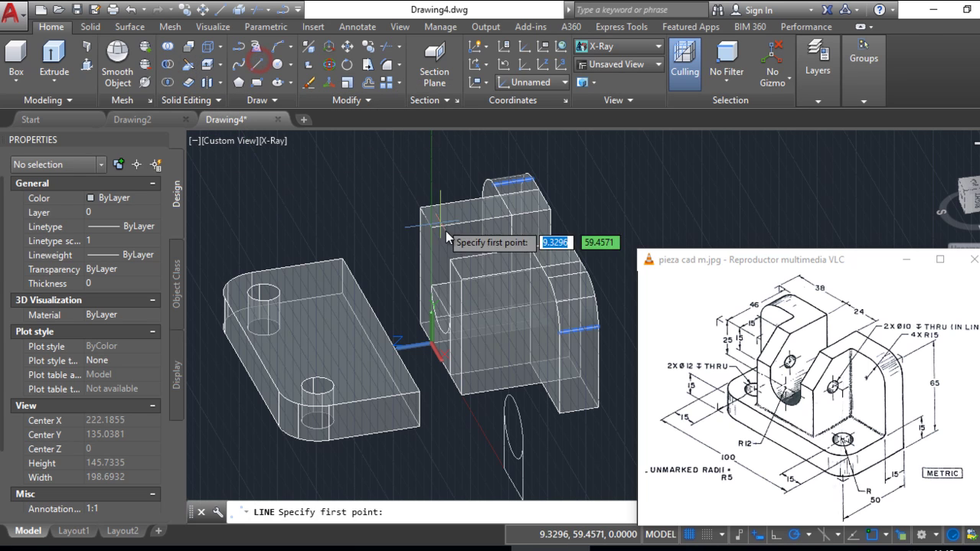
left_click(424, 259)
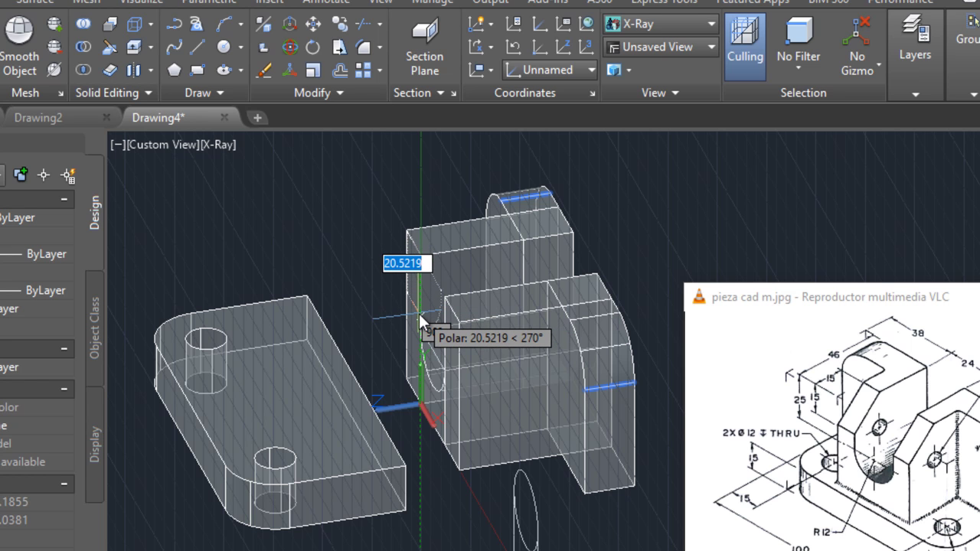
type("15")
key("Return")
key("Return")
key("Return")
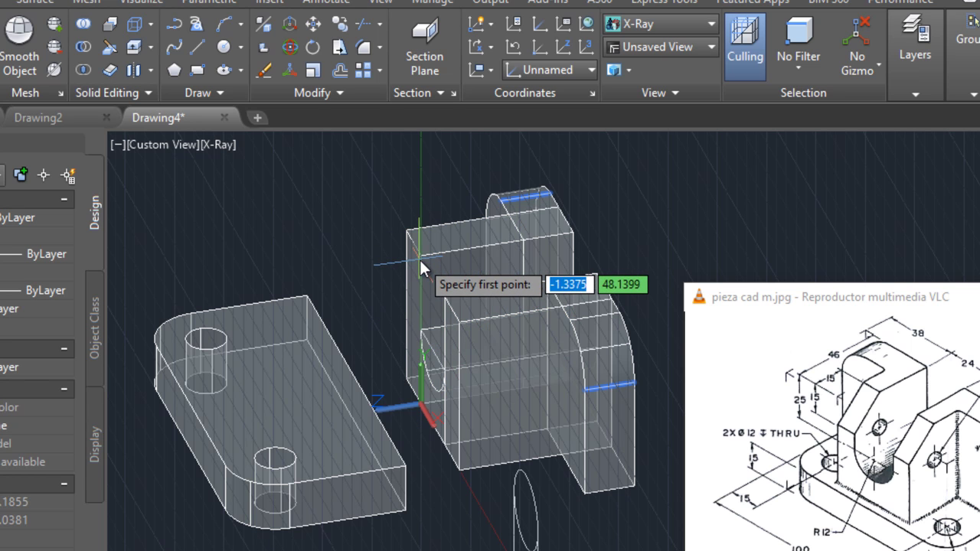
left_click(419, 255)
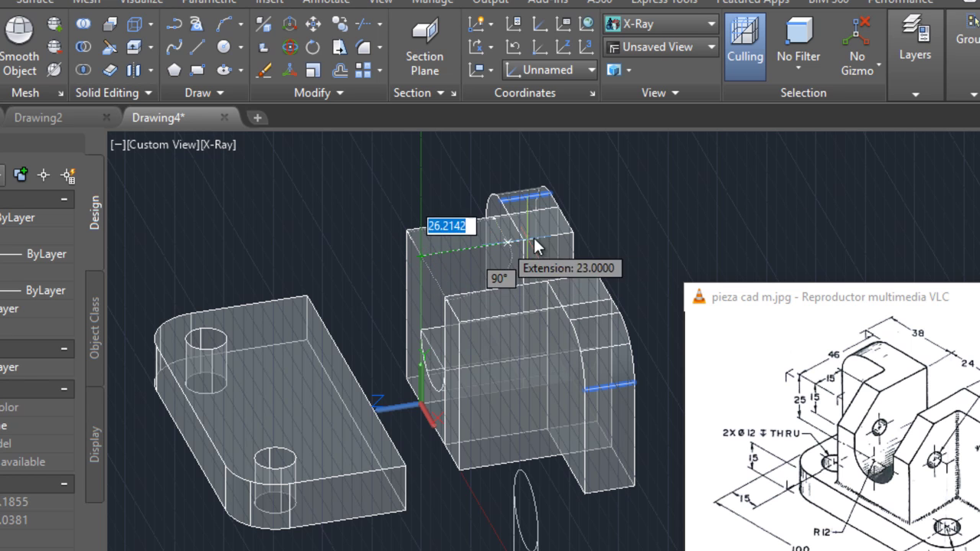
type("15")
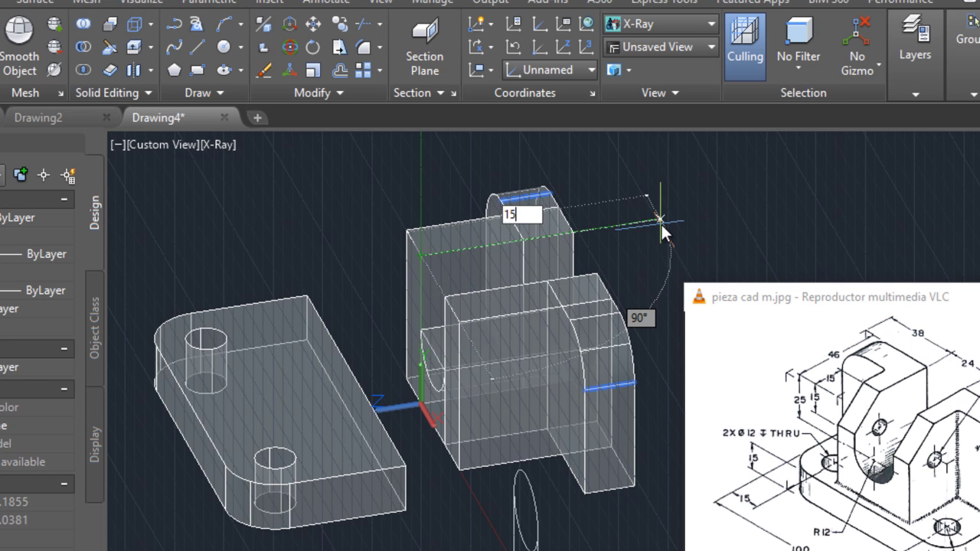
key("Return")
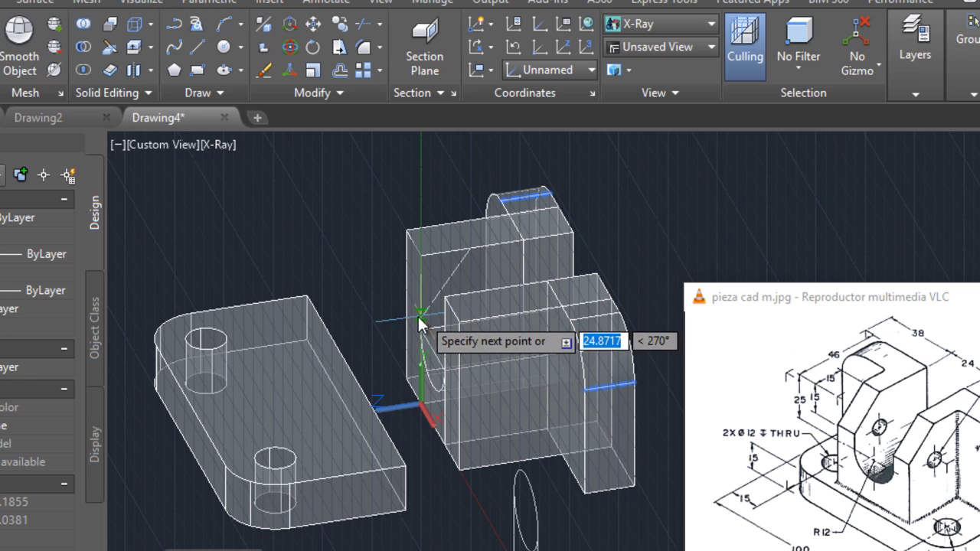
key("Escape")
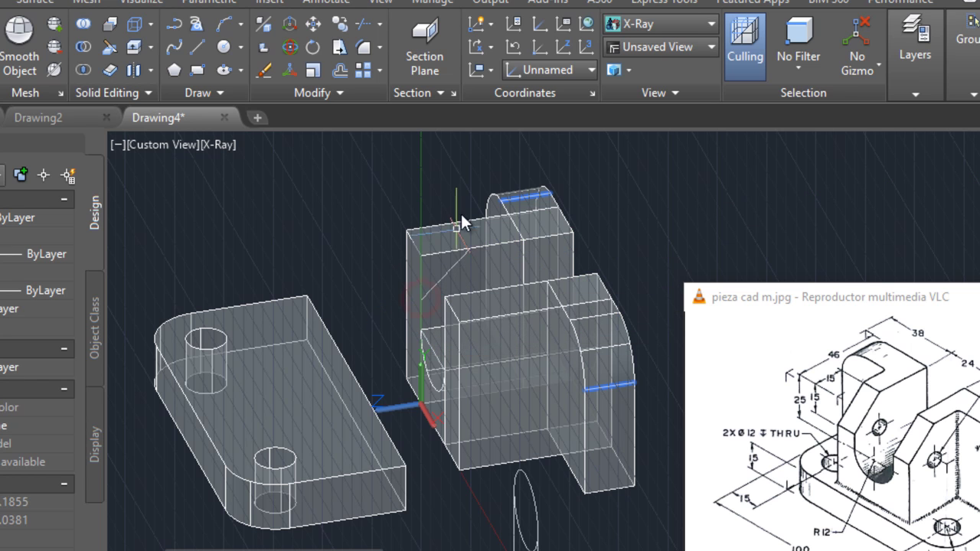
key("Return")
left_click(470, 244)
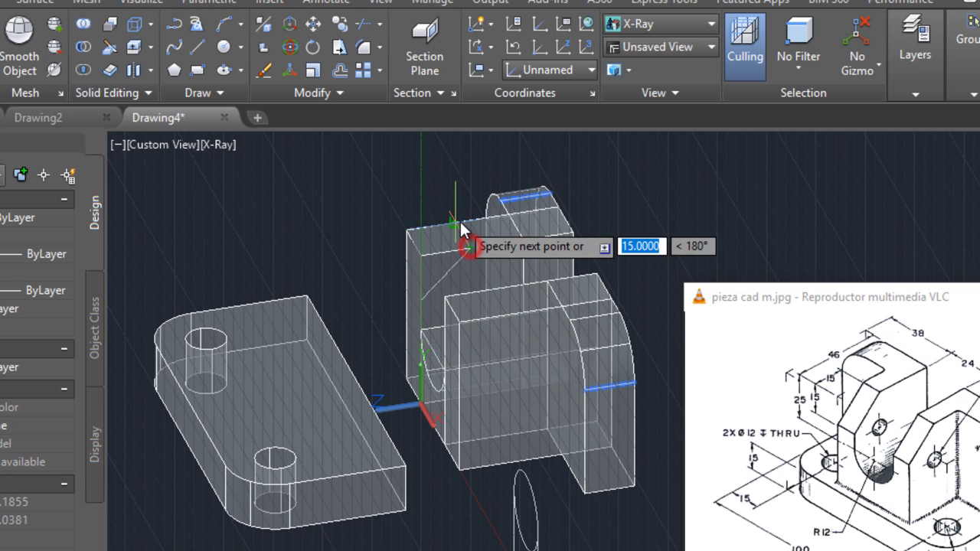
key("Escape")
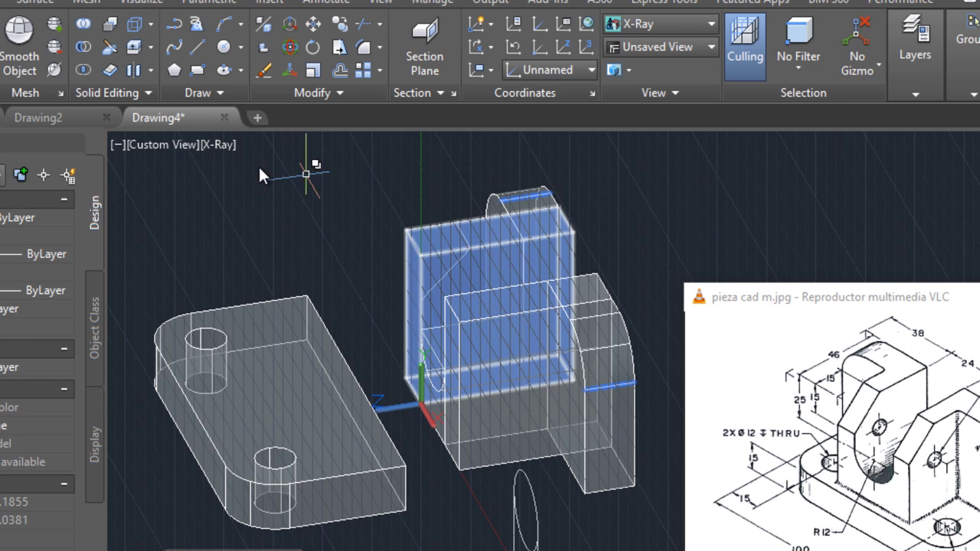
key("Return")
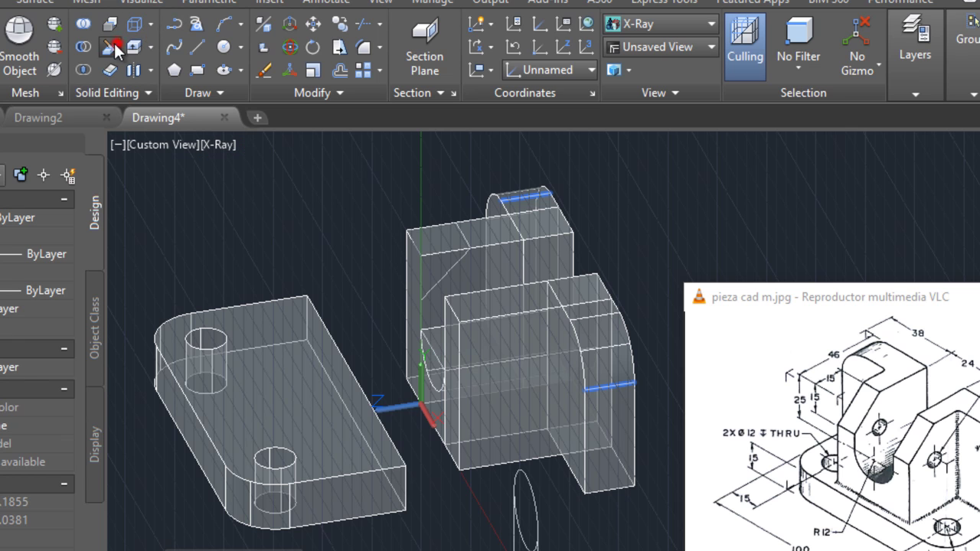
Slice the rear upright with a three-point plane through its corner, keeping both pieces, and select the wedge
left_click(112, 69)
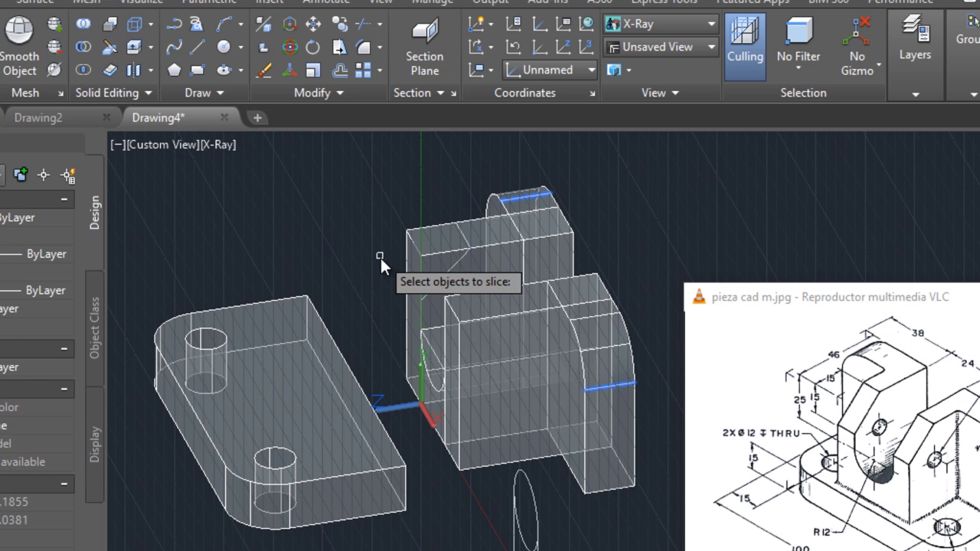
left_click(421, 258)
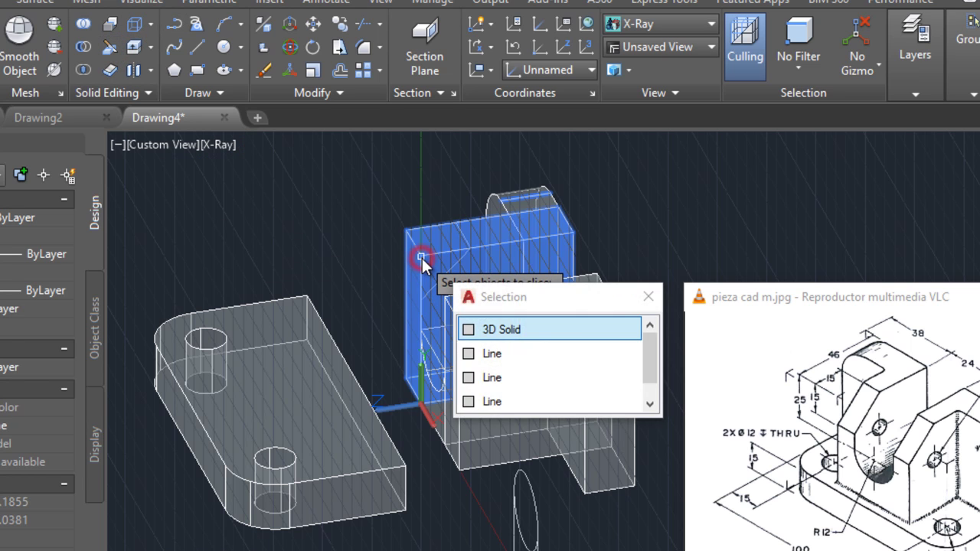
left_click(509, 329)
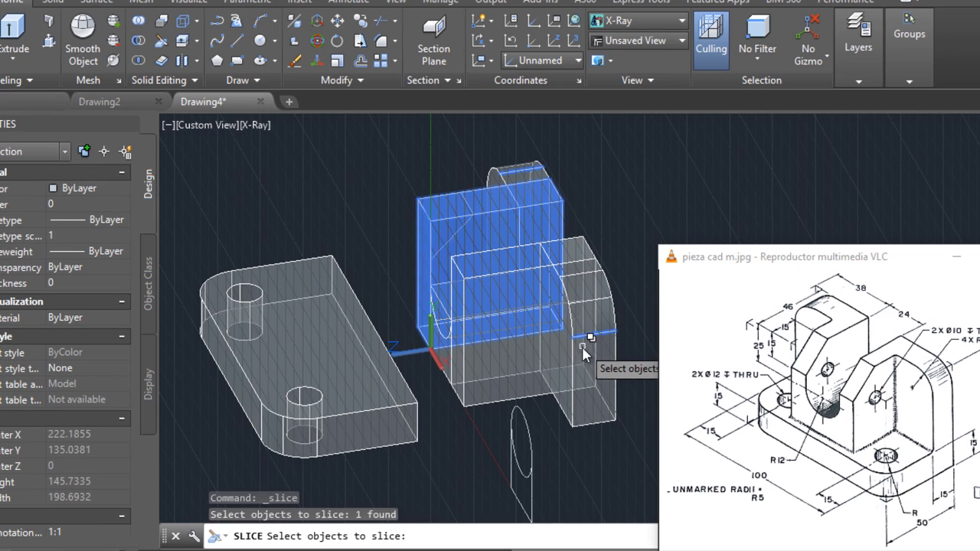
key("Return")
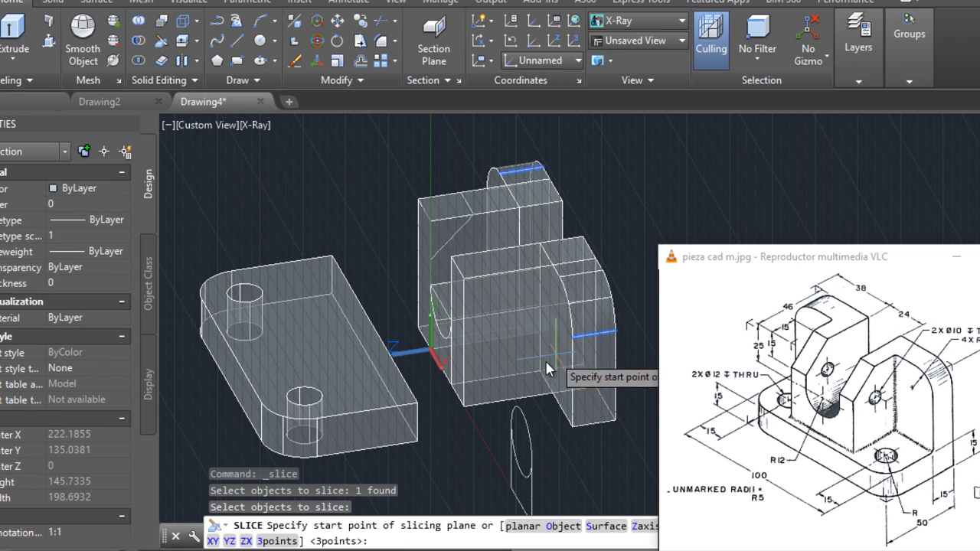
left_click(277, 541)
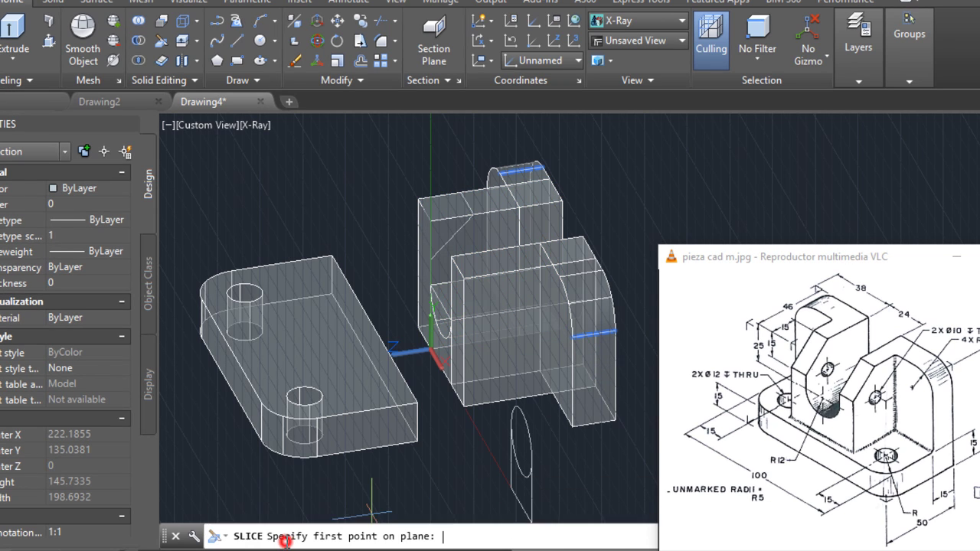
left_click(432, 261)
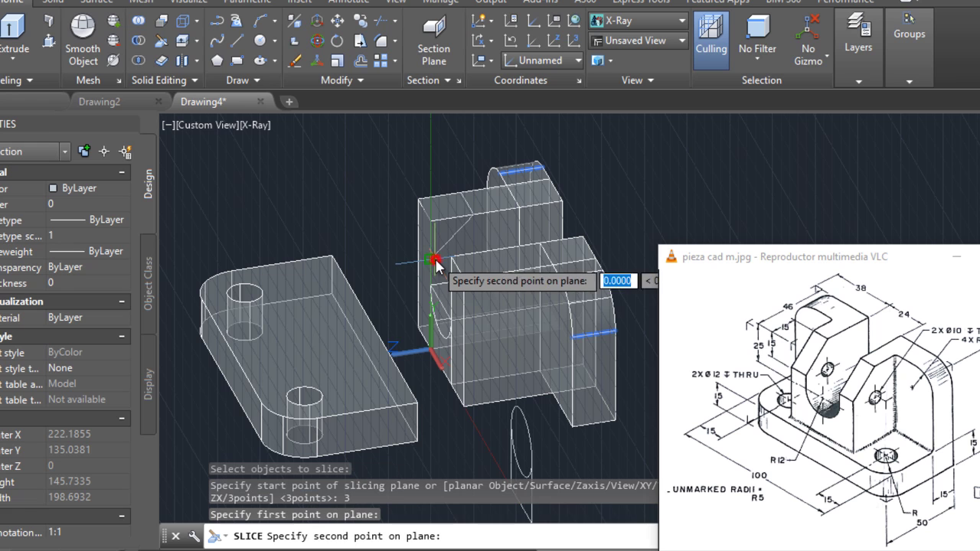
left_click(474, 215)
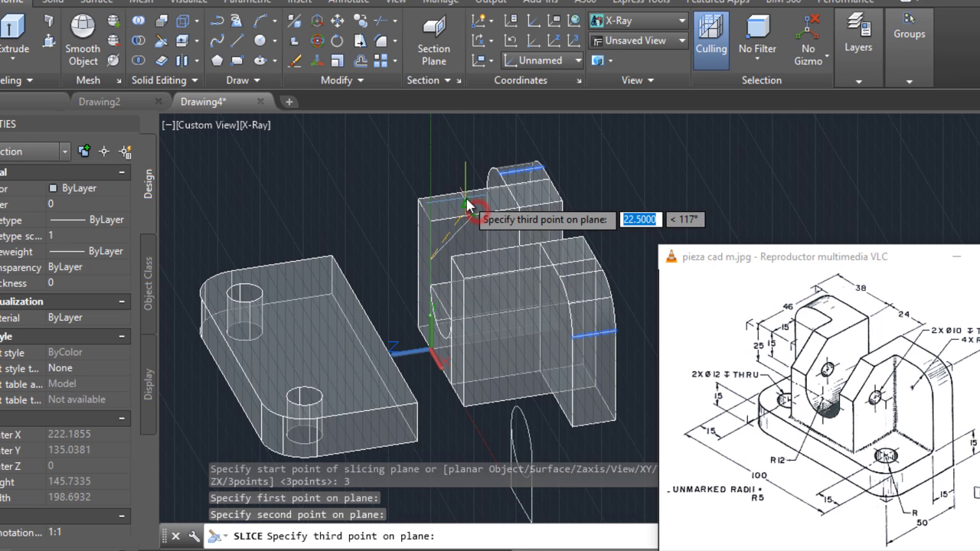
left_click(467, 198)
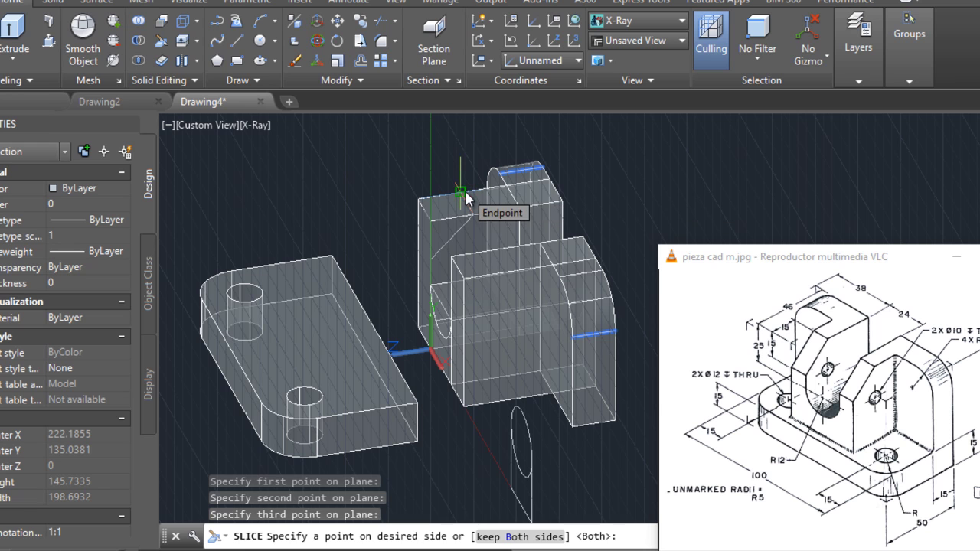
key("Return")
key("Return")
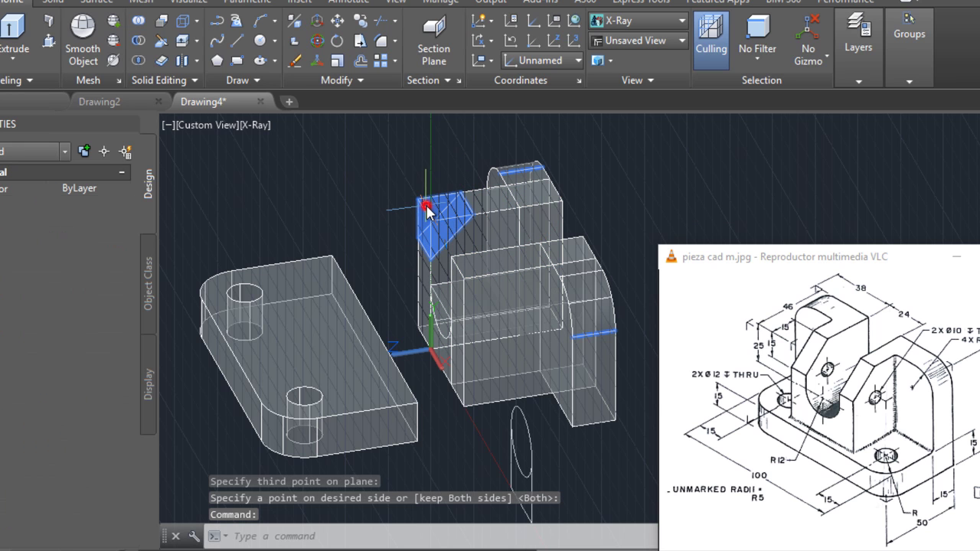
left_click(427, 209)
Delete the cut-off wedge and the overlapping plain box at the front upright
key("Delete")
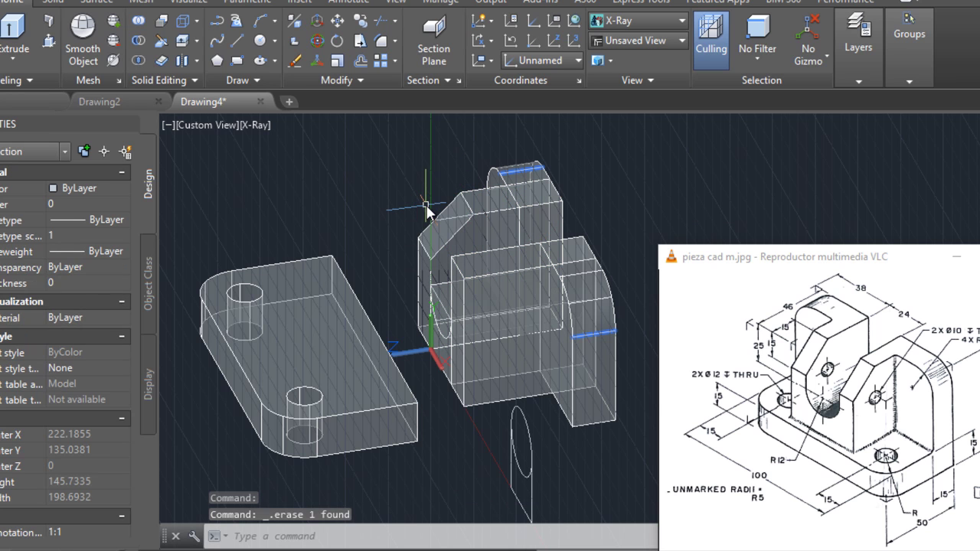
scroll(545, 234, "up", 2)
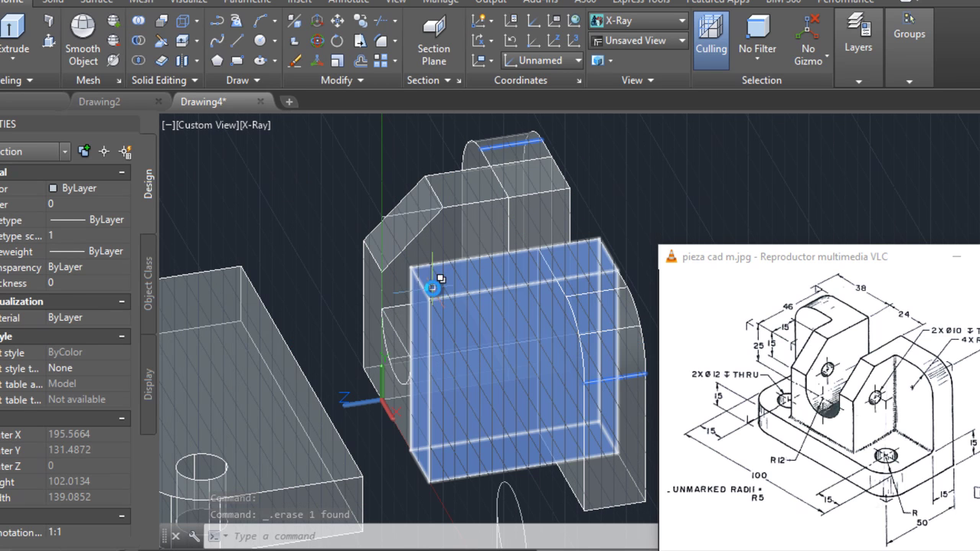
mouse_move(445, 277)
middle_mouse_down()
mouse_move(518, 286)
mouse_move(477, 278)
middle_mouse_up()
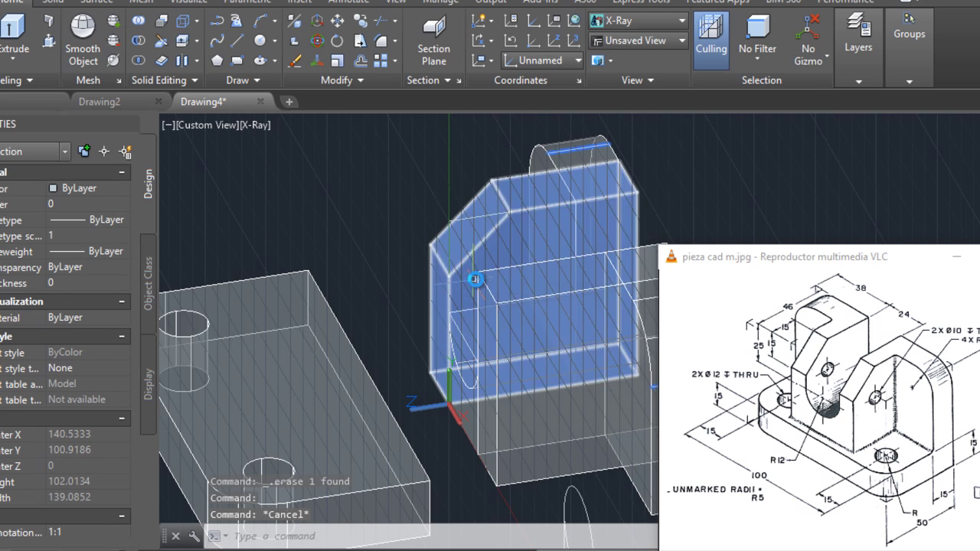
left_click(481, 279)
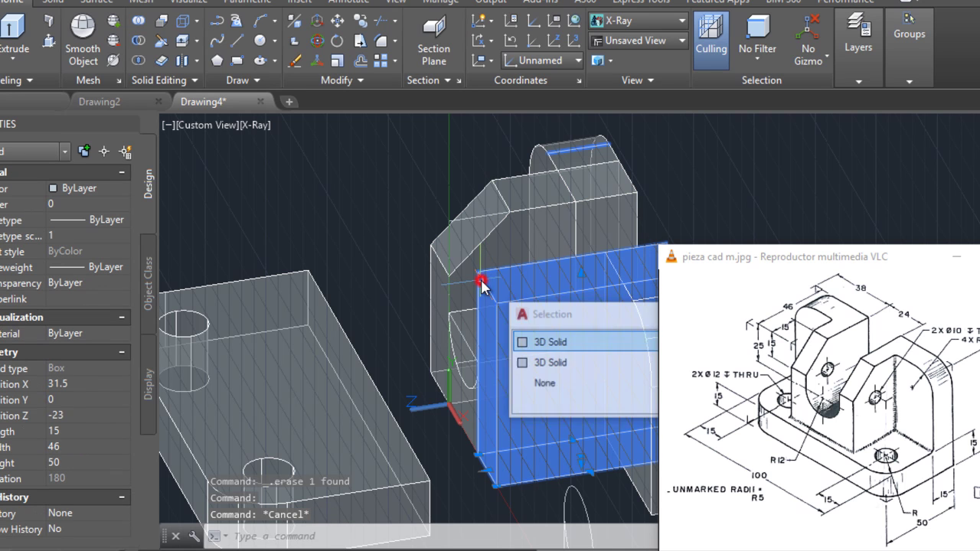
left_click(551, 340)
key("Delete")
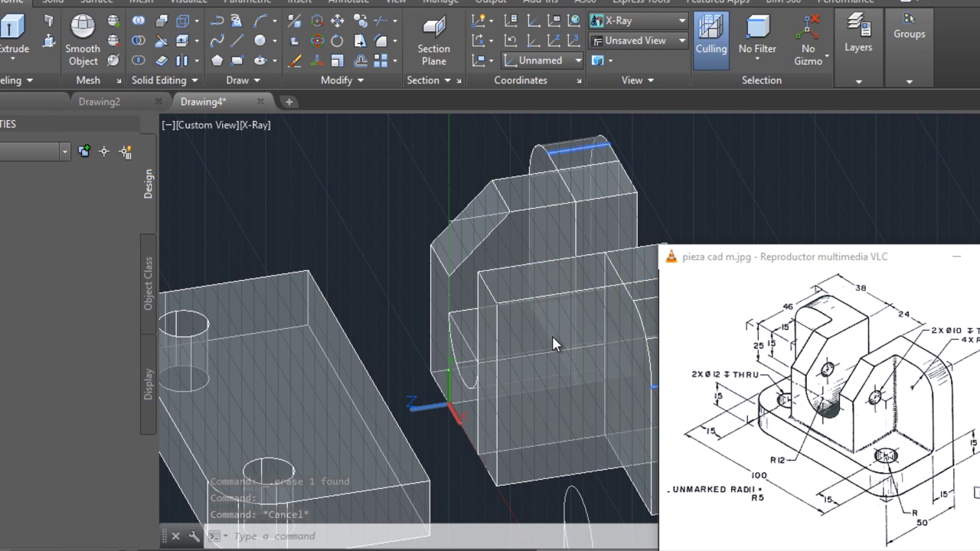
Select the front upright and start copying it from its bottom corner, then cancel the copy
middle_click_drag(555, 336, 260, 323, "shift")
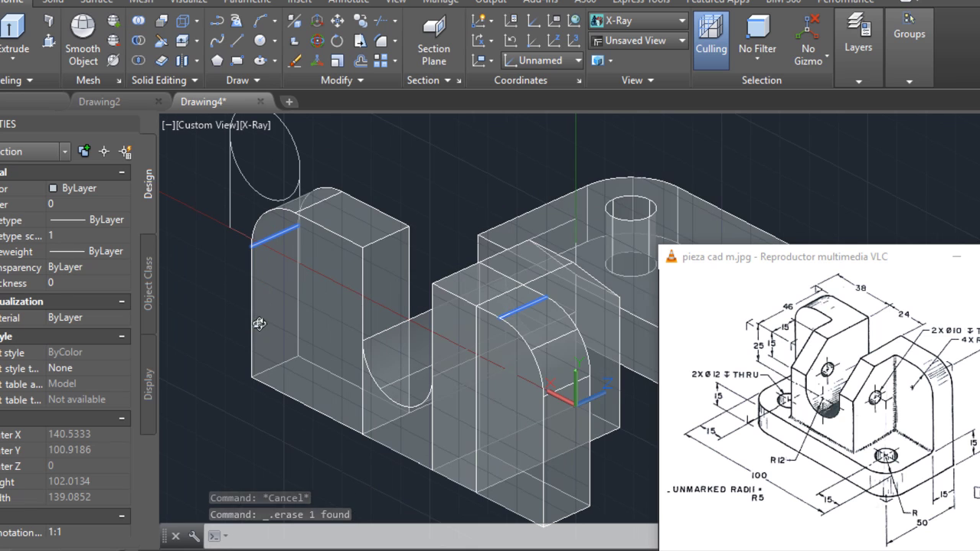
left_click(548, 284)
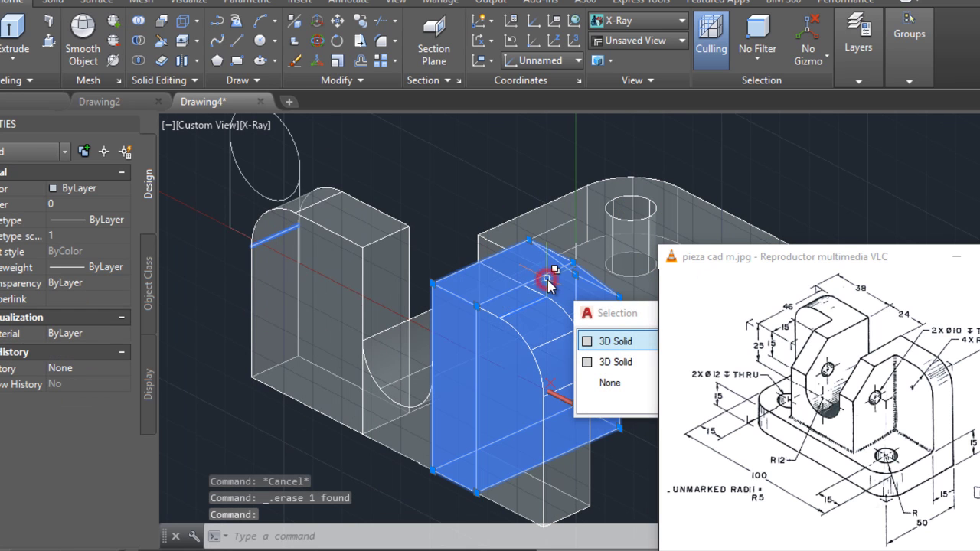
left_click(620, 340)
left_click(620, 341)
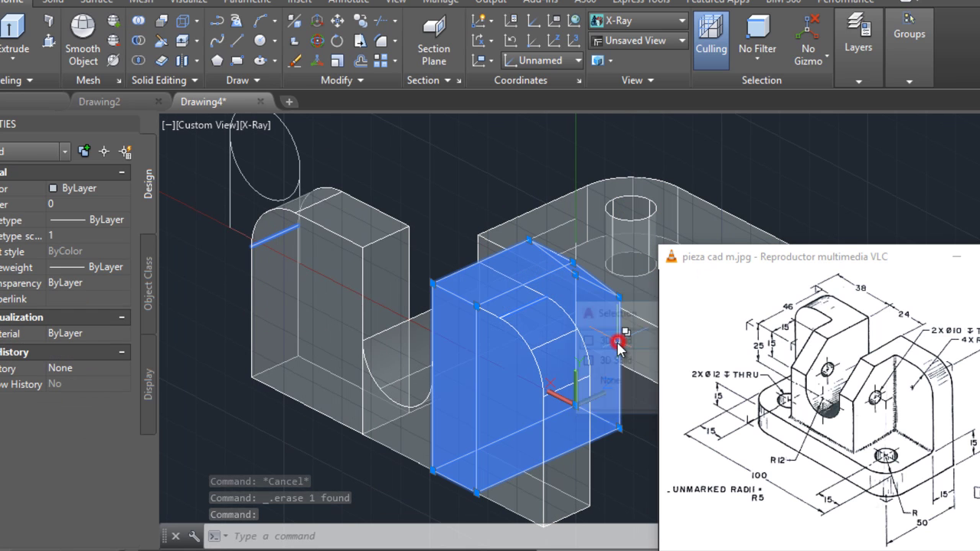
left_click(366, 23)
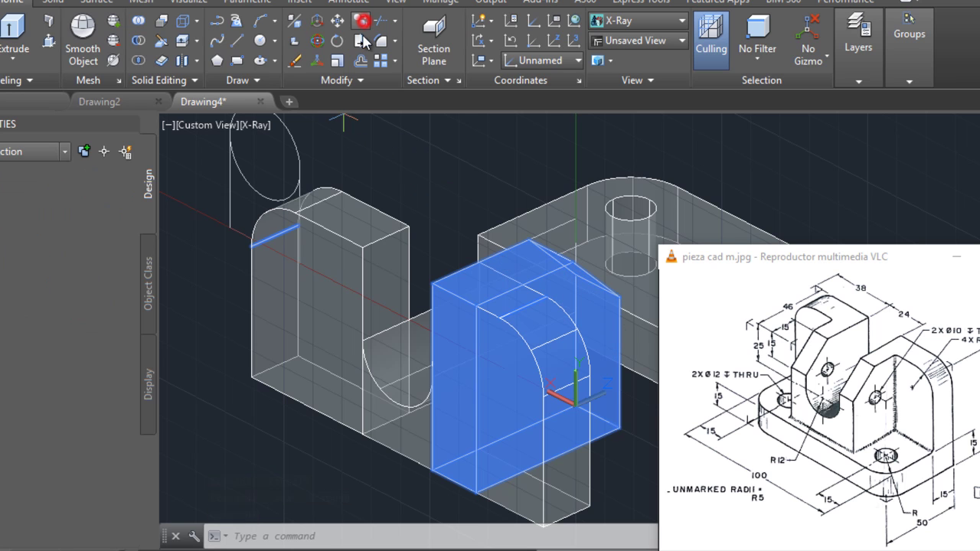
left_click(475, 492)
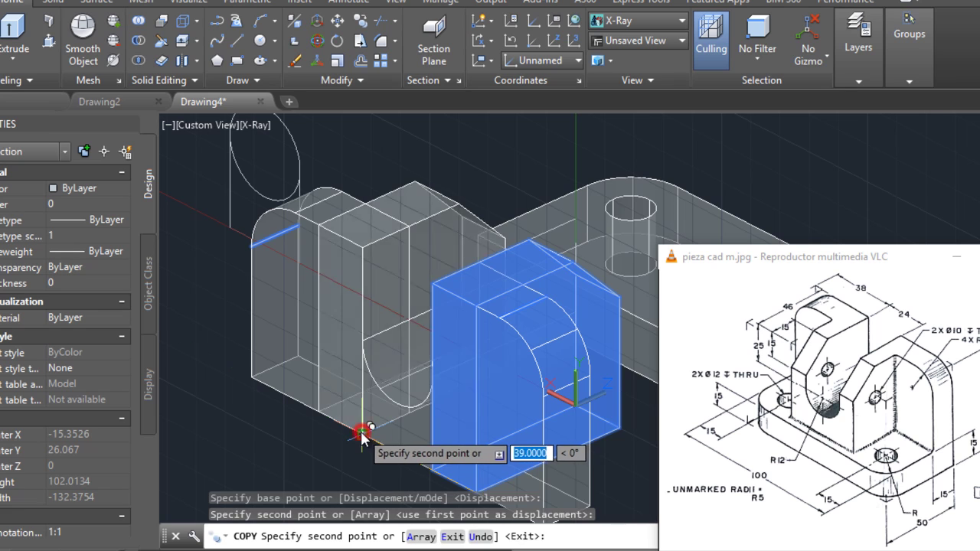
scroll(411, 346, "up", 2)
scroll(261, 339, "up", 2)
mouse_move(261, 338)
middle_mouse_down("shift")
mouse_move(415, 284)
mouse_move(350, 304)
mouse_move(456, 289)
mouse_move(326, 305)
mouse_move(450, 323)
mouse_move(437, 302)
mouse_move(310, 299)
middle_mouse_up("shift")
key("Escape")
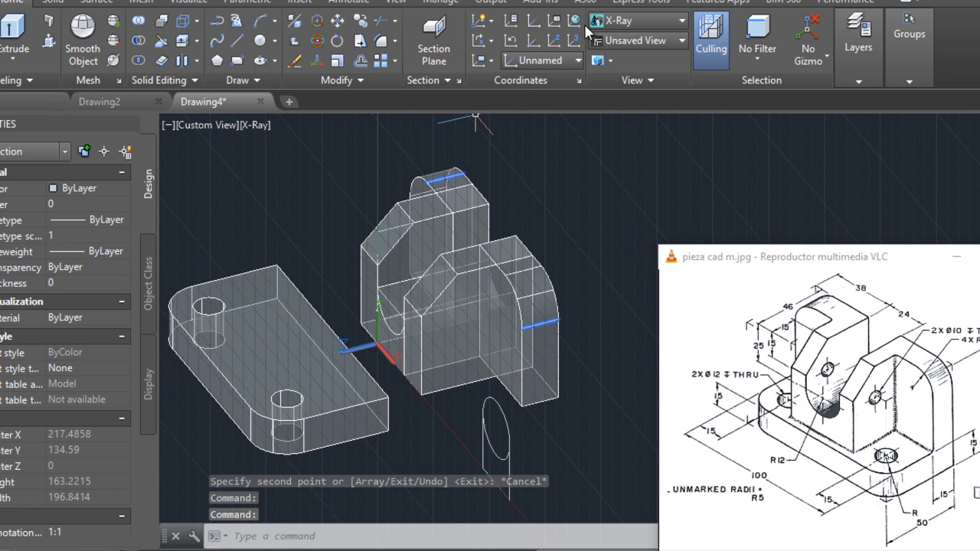
Reset the coordinate system to World and delete the leftover ellipse
left_click(572, 27)
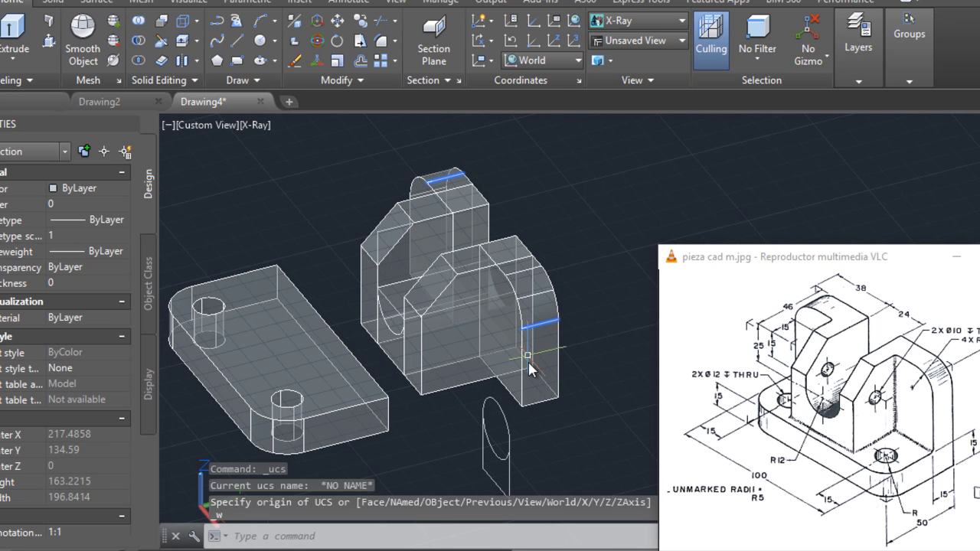
middle_click_drag(495, 453, 511, 444)
left_click(565, 466)
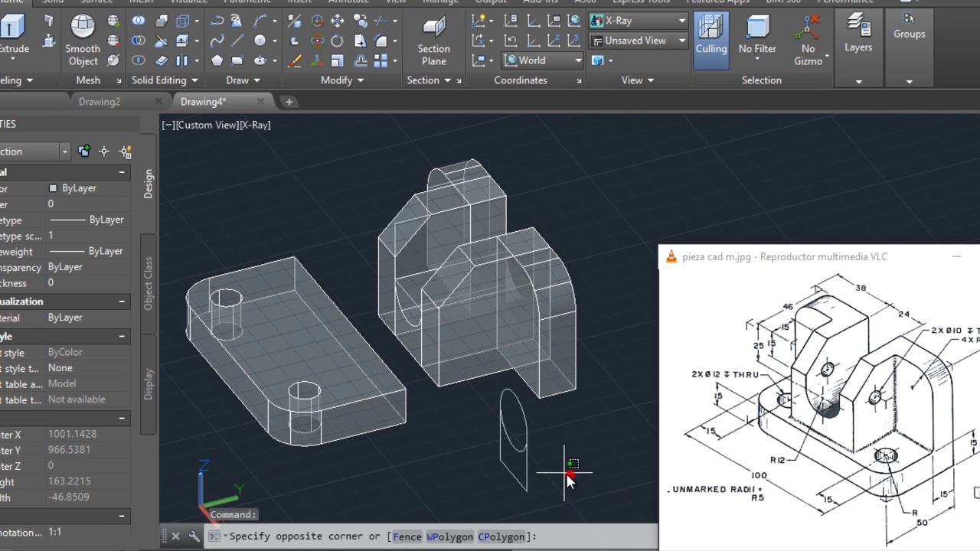
left_click(487, 437)
key("Delete")
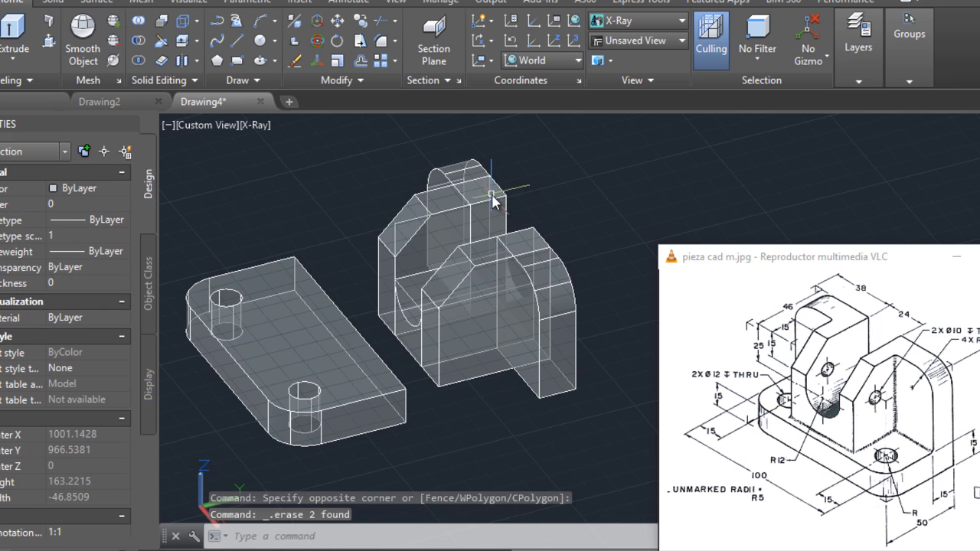
Move the upright solids from their block corner onto the base plate's corner
left_click(353, 140)
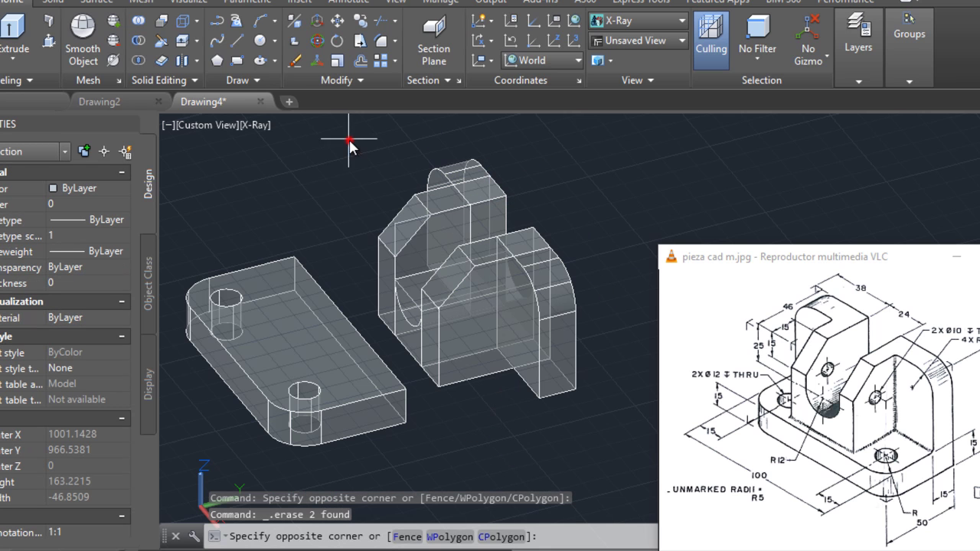
left_click(592, 431)
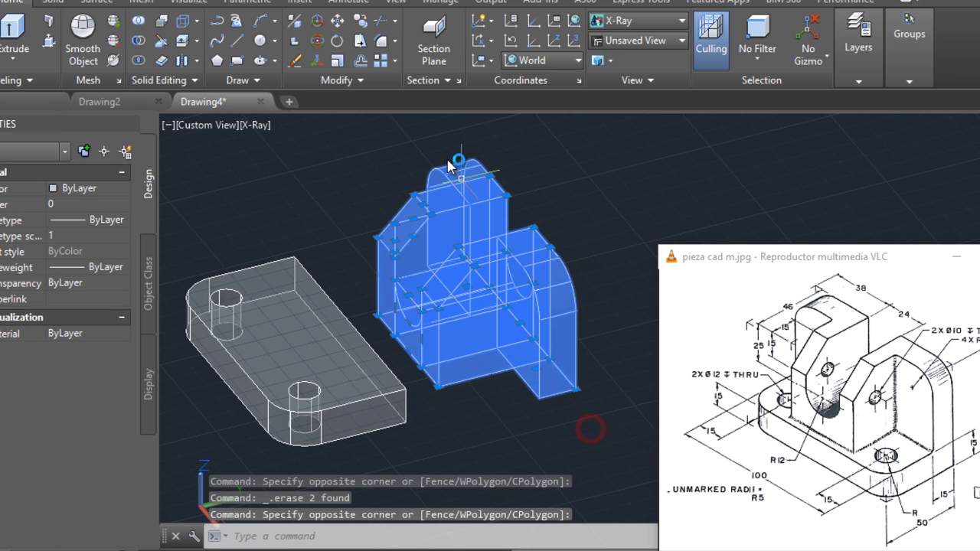
left_click(341, 25)
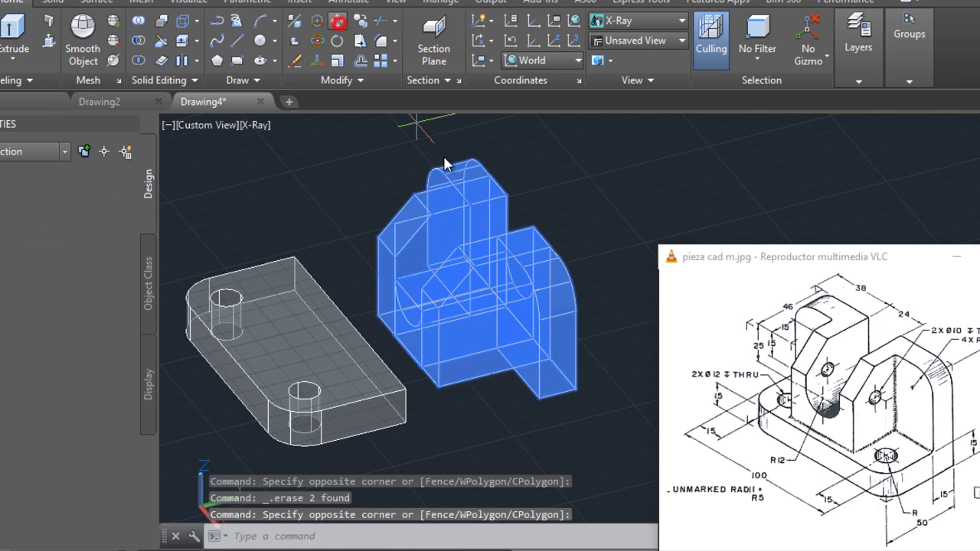
left_click(578, 392)
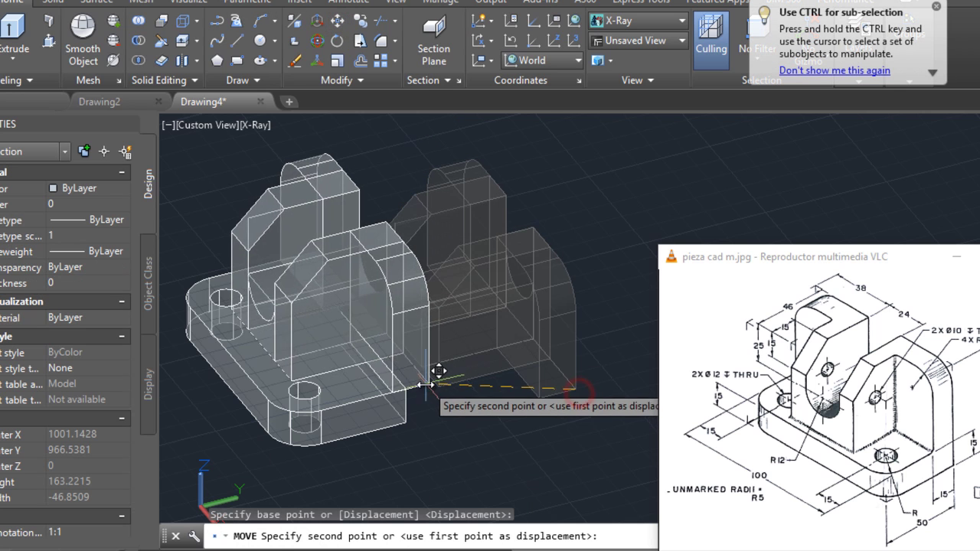
left_click(404, 392)
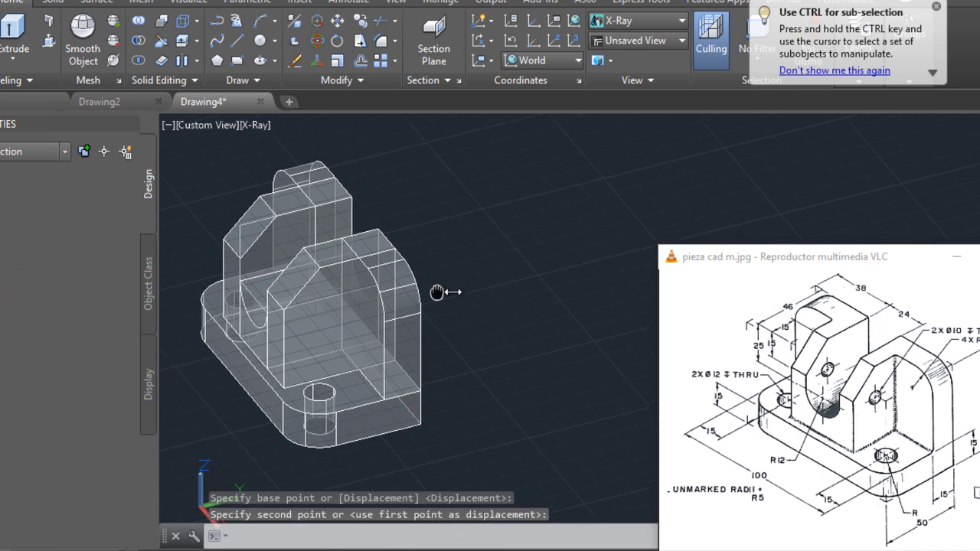
middle_click_drag(531, 293, 610, 296, "shift")
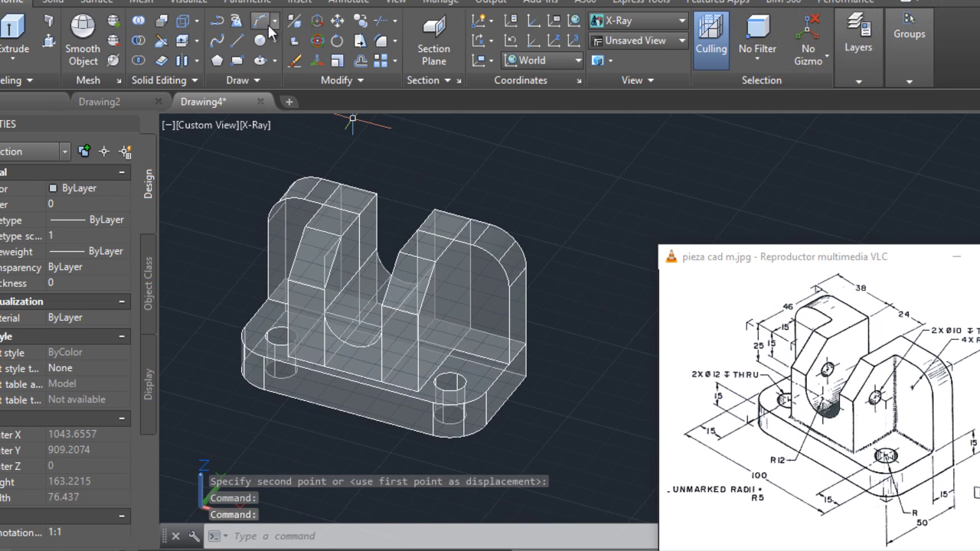
Undo the last operation, then union all 15 pieces into one solid
key("ctrl+z")
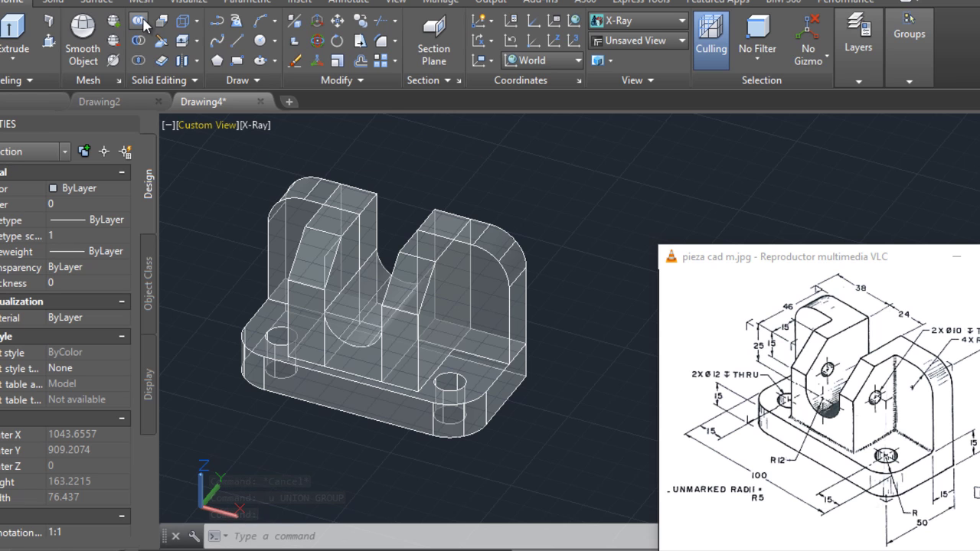
left_click(139, 23)
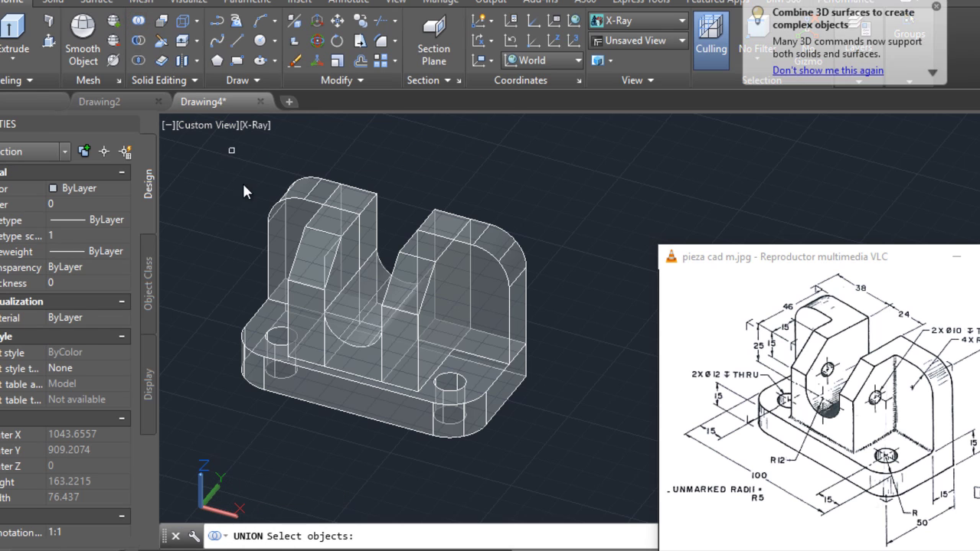
left_click(201, 156)
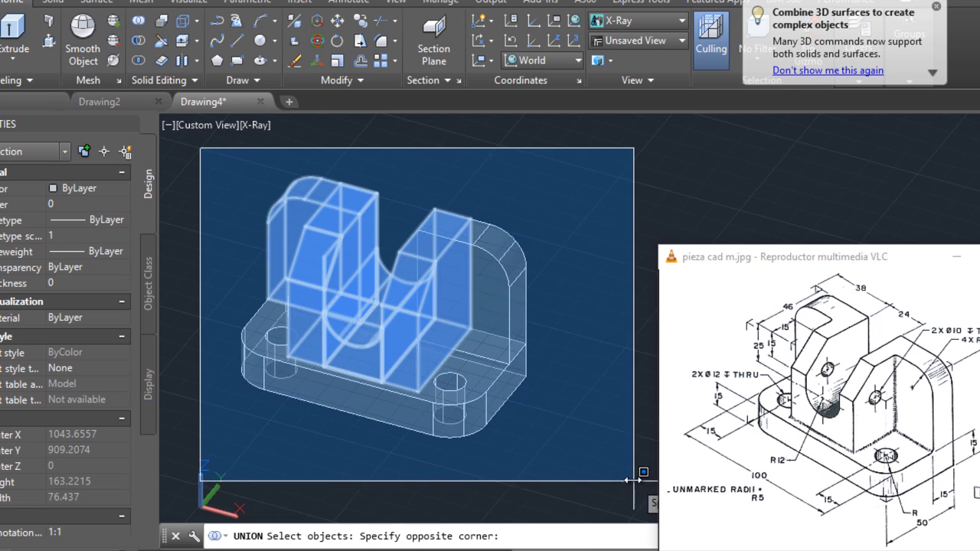
left_click(582, 468)
key("Return")
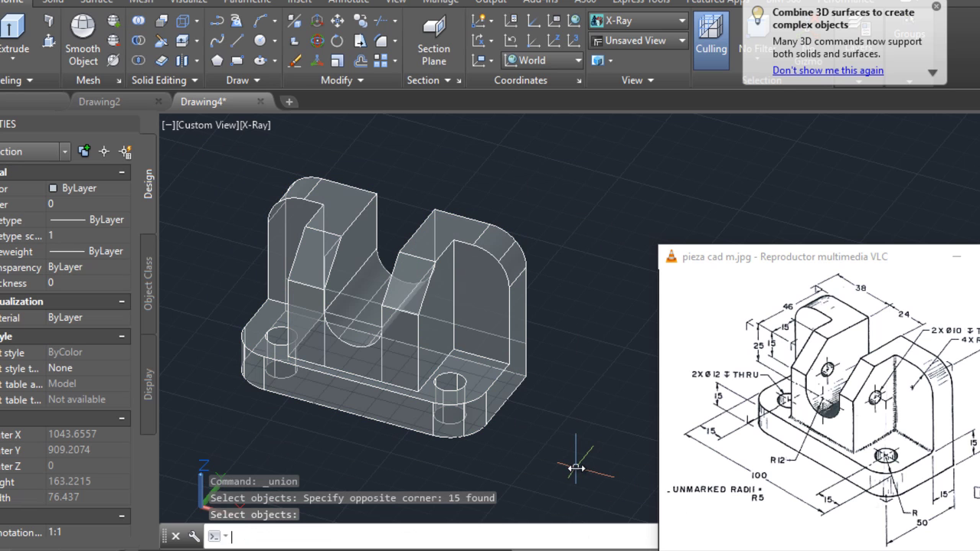
key("Escape")
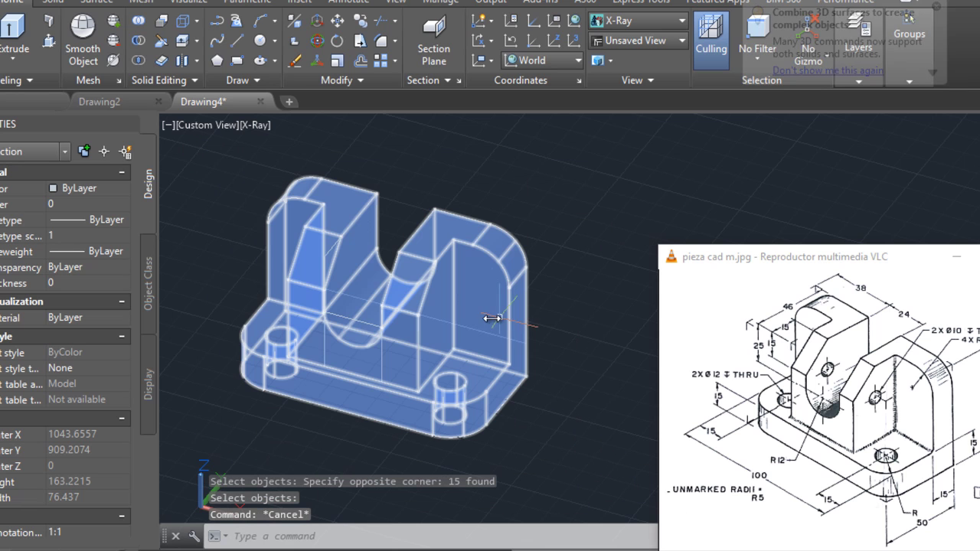
Move the merged bracket aside and delete the nine leftover guide lines
left_click(490, 300)
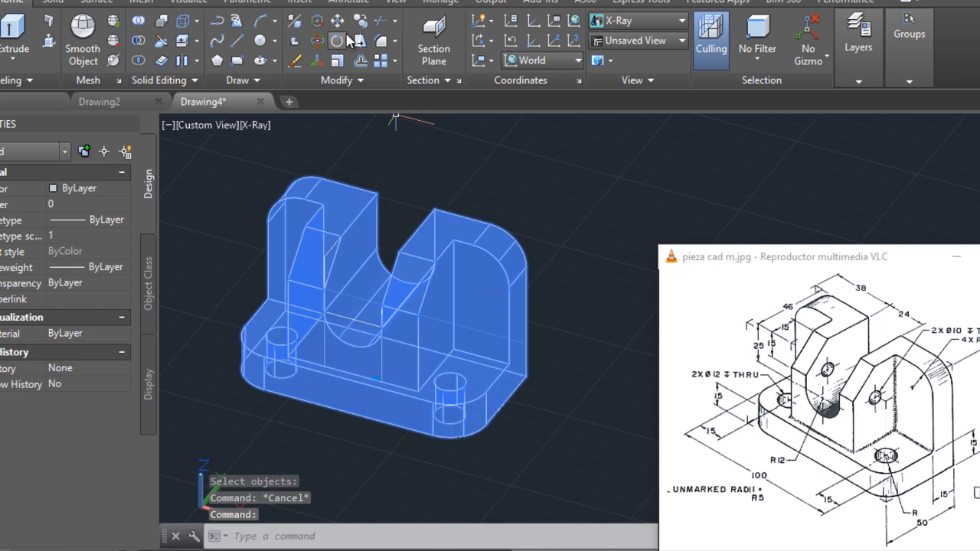
left_click(338, 20)
scroll(459, 414, "down", 3)
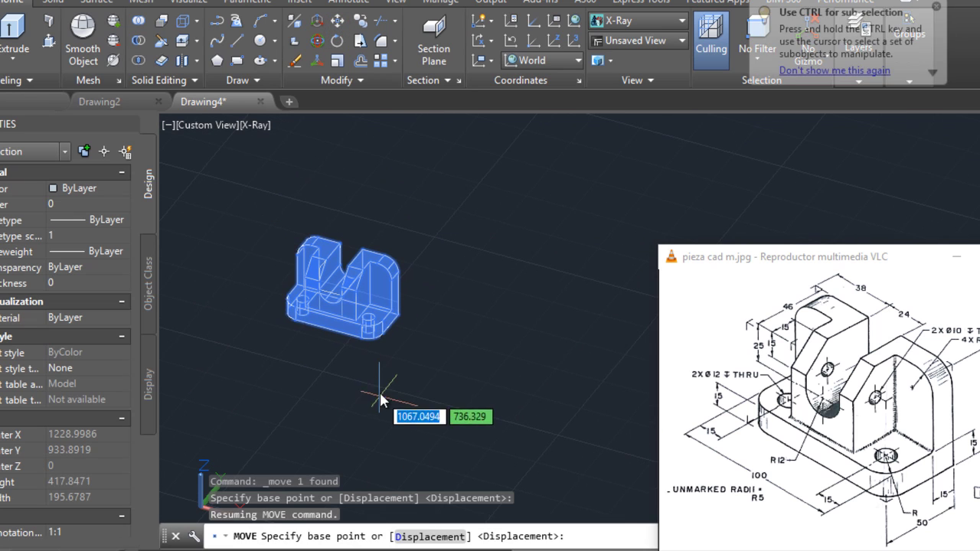
left_click(366, 322)
left_click(517, 366)
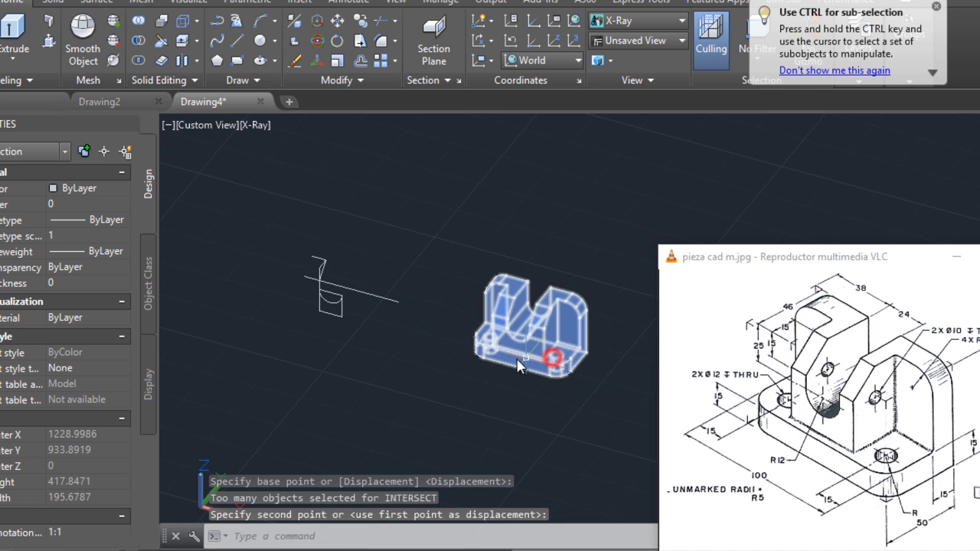
scroll(327, 256, "down", 3)
left_click(395, 365)
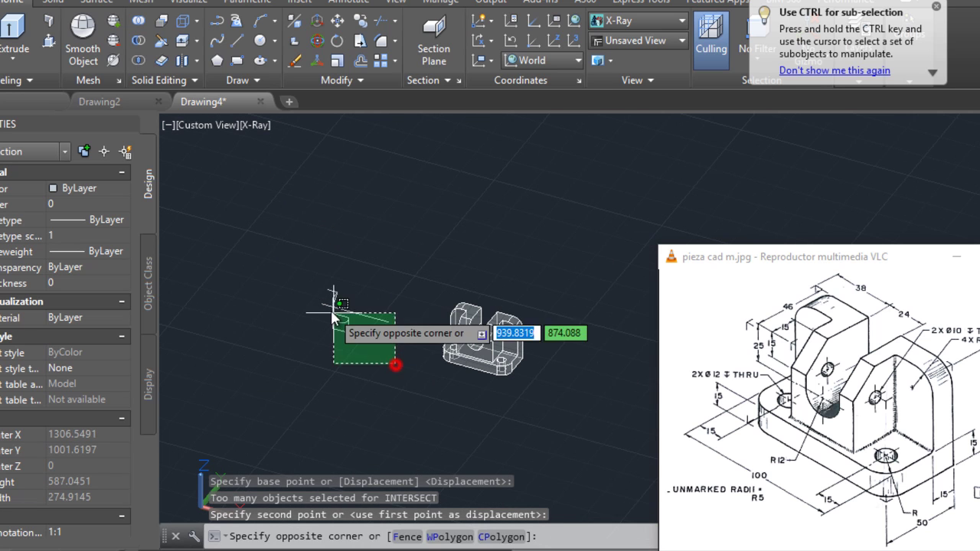
left_click(294, 264)
key("Delete")
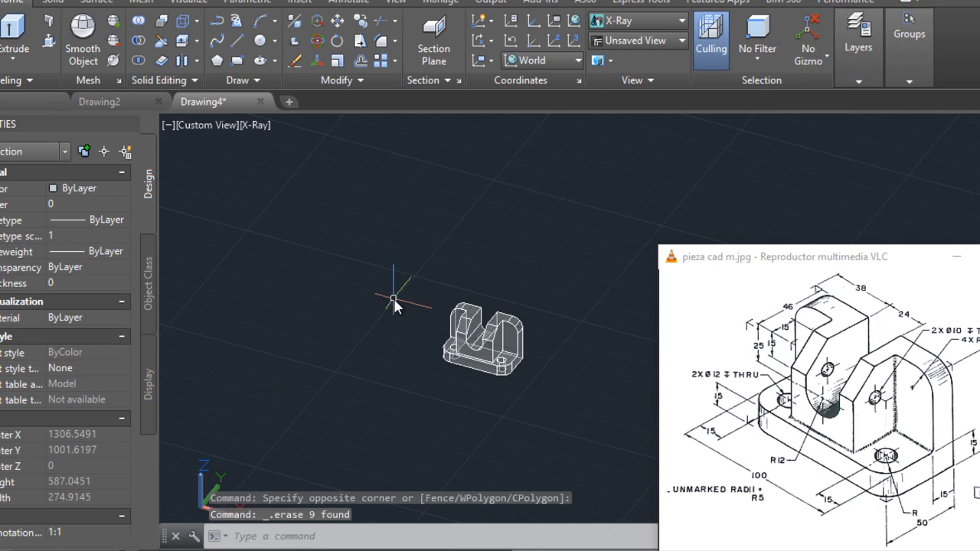
scroll(503, 339, "up", 3)
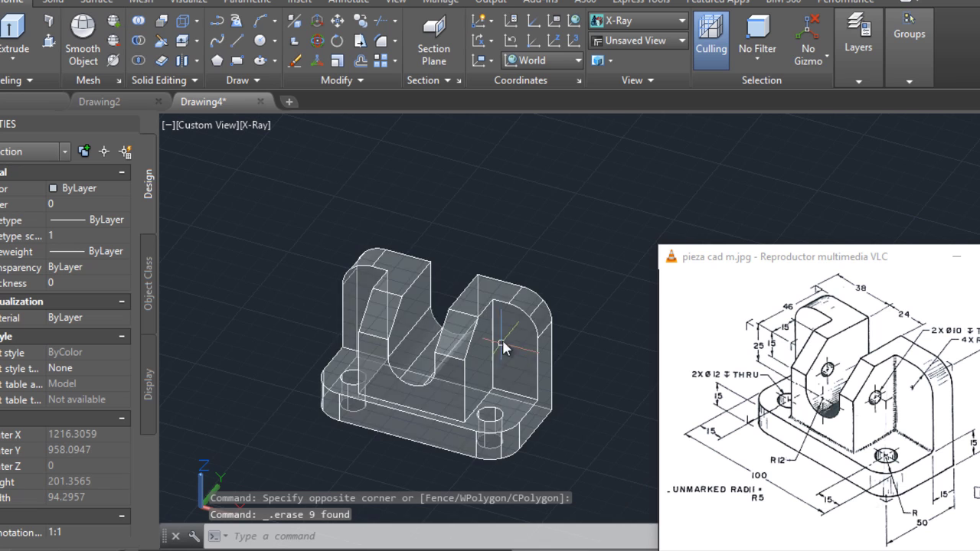
left_click(620, 23)
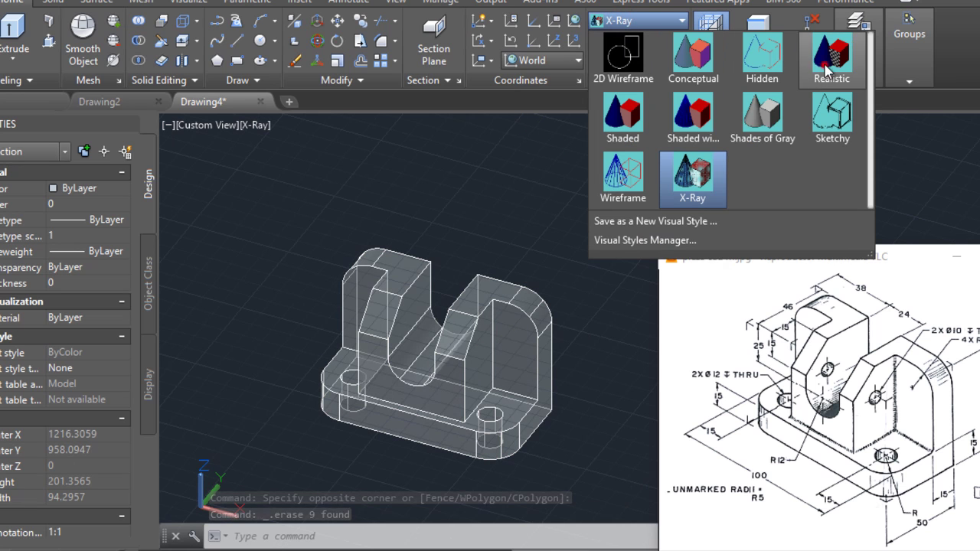
left_click(827, 70)
mouse_move(562, 284)
middle_mouse_down("shift")
mouse_move(462, 295)
mouse_move(481, 280)
mouse_move(558, 289)
mouse_move(560, 267)
mouse_move(480, 306)
mouse_move(528, 280)
mouse_move(549, 300)
mouse_move(522, 304)
middle_mouse_up("shift")
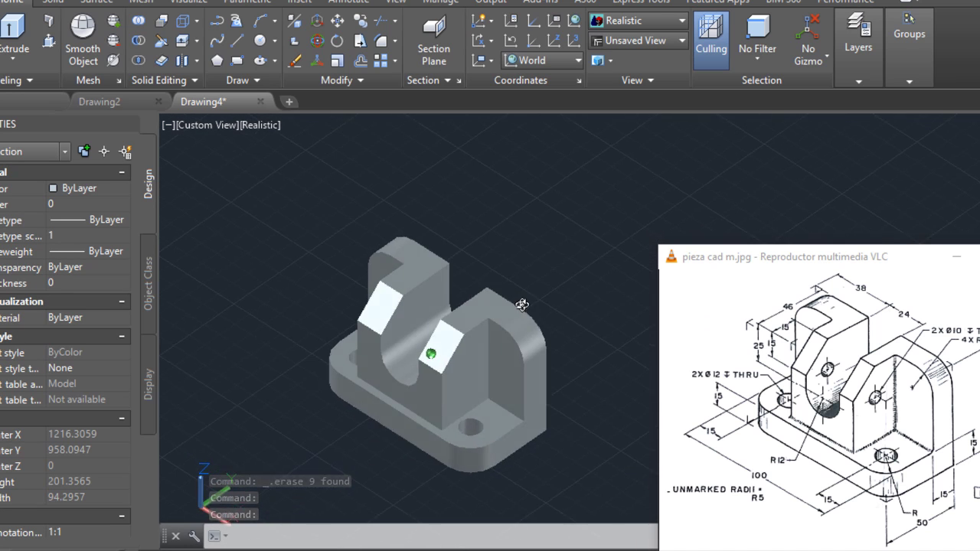
left_click(644, 24)
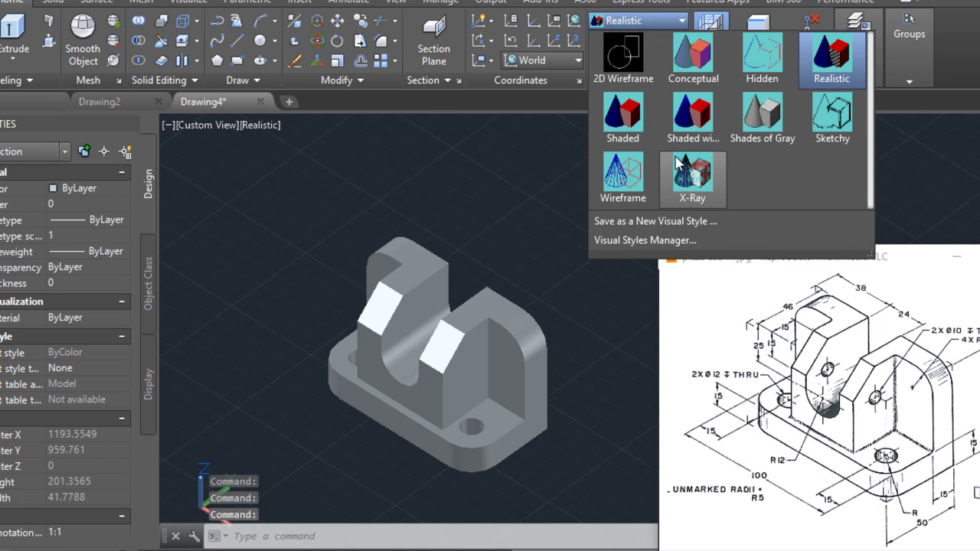
left_click(686, 175)
key("Escape")
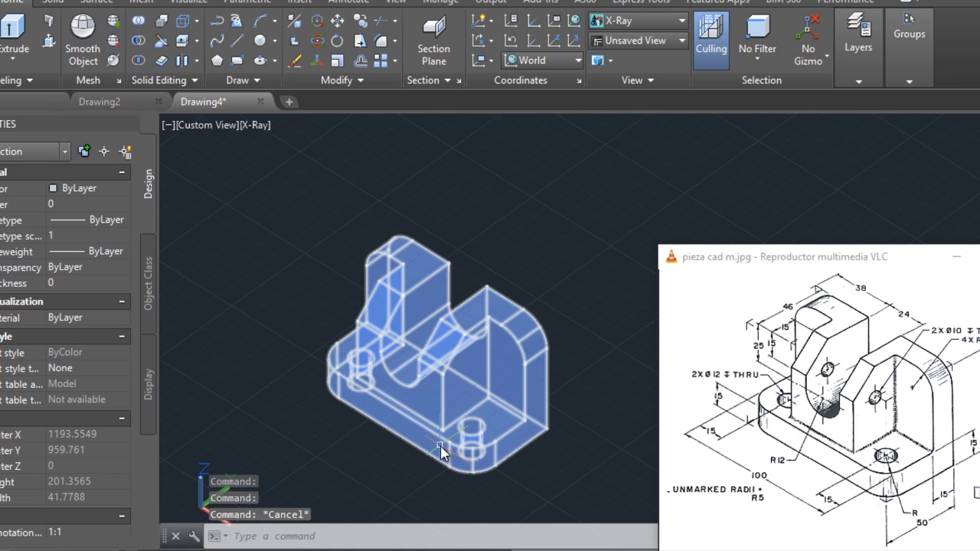
scroll(442, 448, "up", 3)
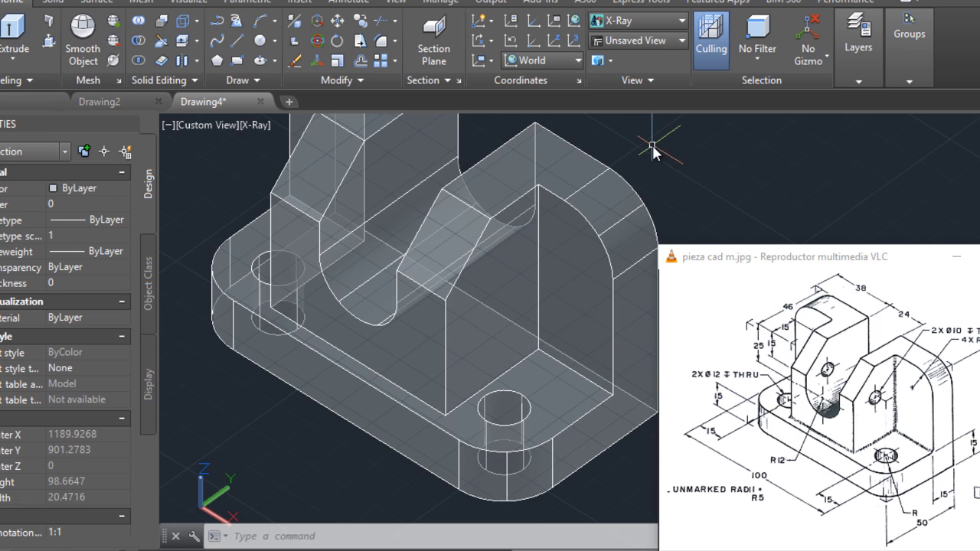
Fillet the first inner edge of the bracket with radius 1
left_click(377, 43)
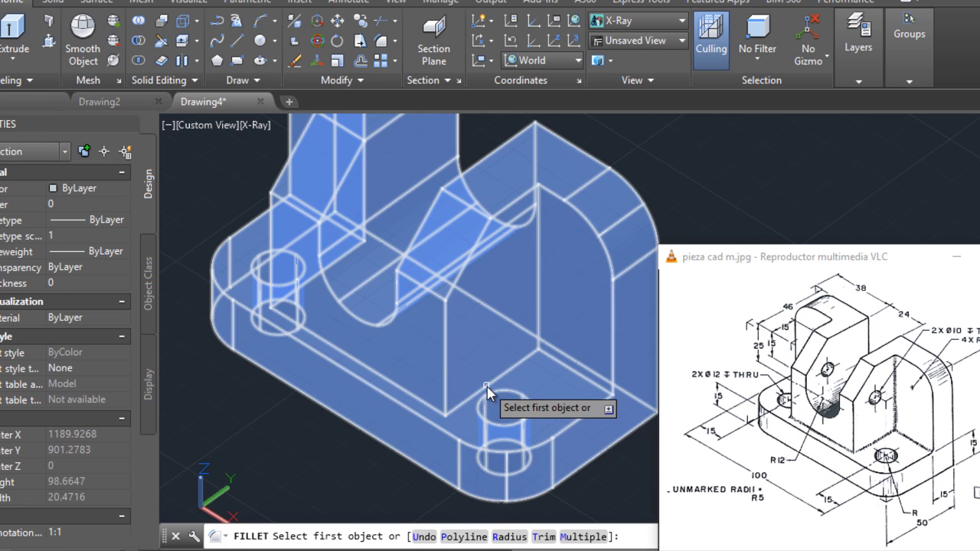
left_click(487, 386)
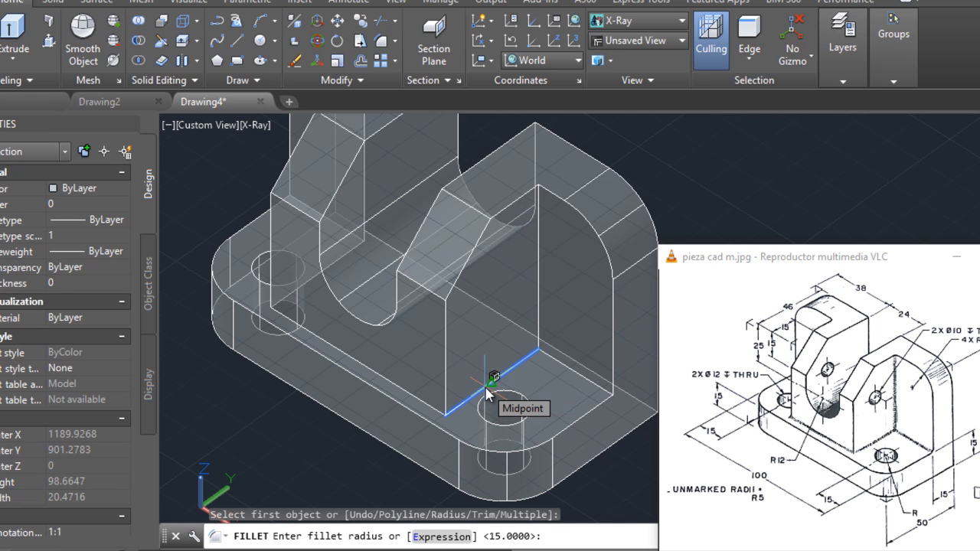
type("1")
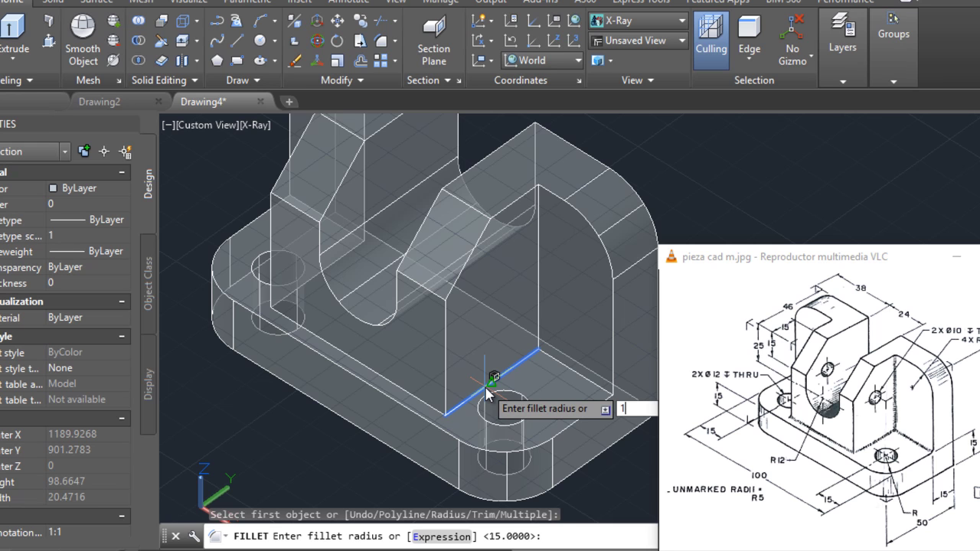
key("Return")
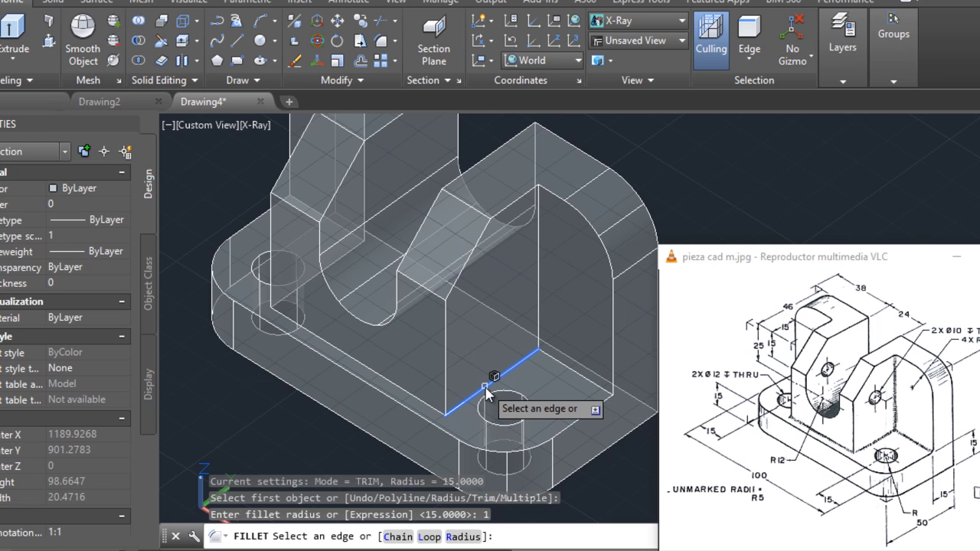
left_click(487, 387)
key("Return")
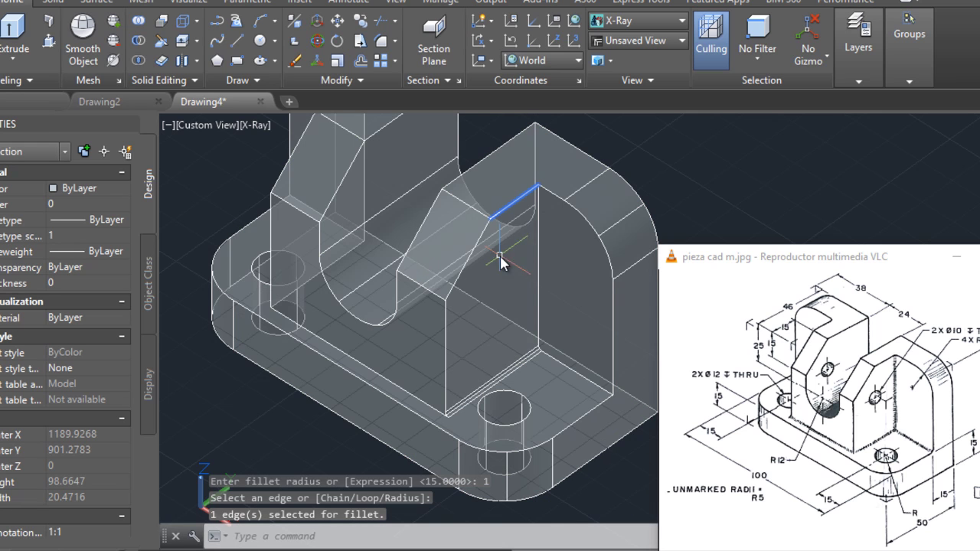
Fillet the vertical inner edge, the next inner edge and the base edge with radius 1
type("f")
key("Return")
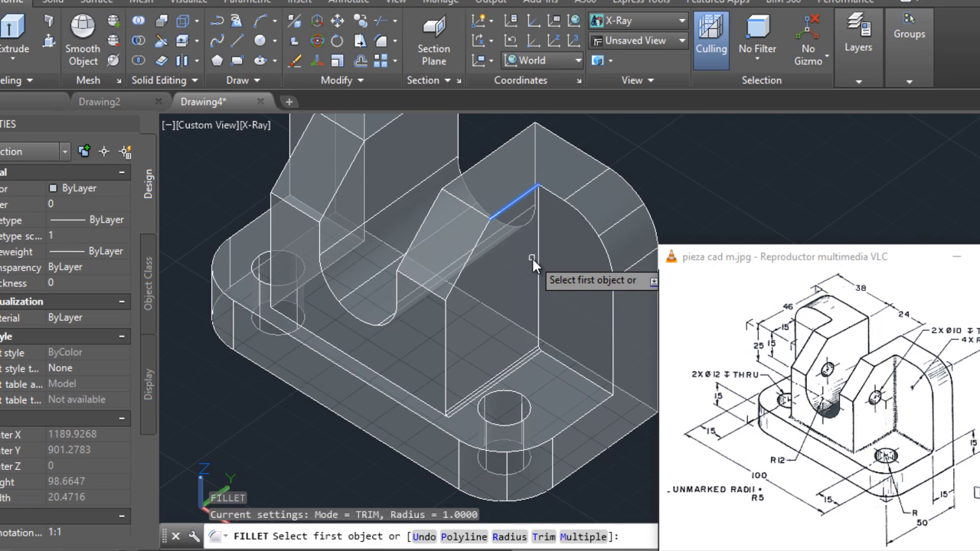
left_click(539, 258)
key("Return")
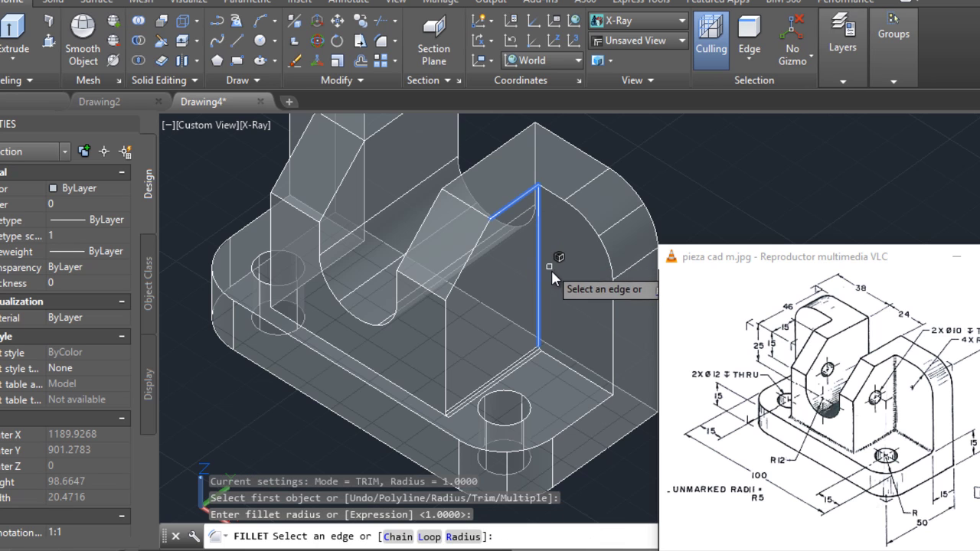
key("Return")
key("Return")
left_click(564, 365)
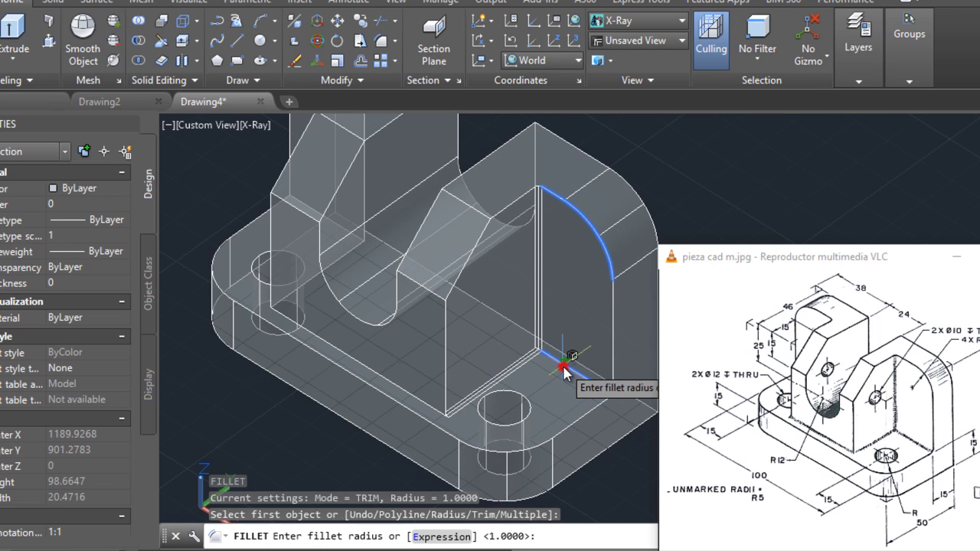
key("Return")
key("Return")
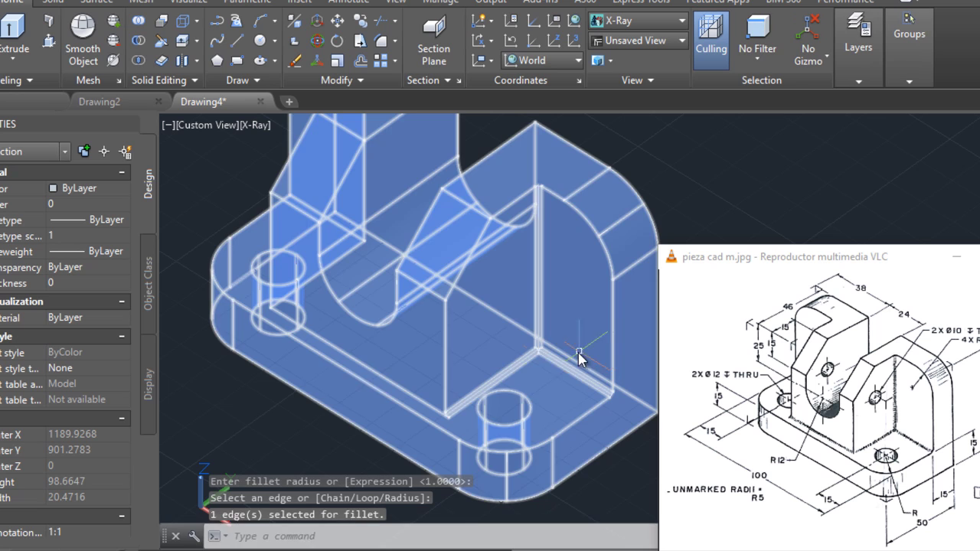
key("Return")
left_click(369, 366)
key("Return")
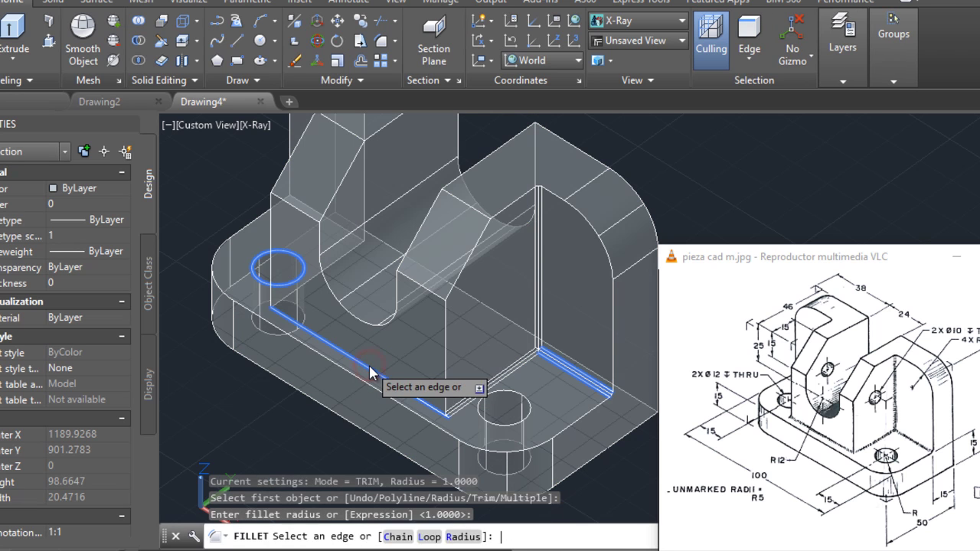
key("Return")
mouse_move(334, 316)
middle_mouse_down("shift")
mouse_move(452, 297)
mouse_move(425, 306)
middle_mouse_up("shift")
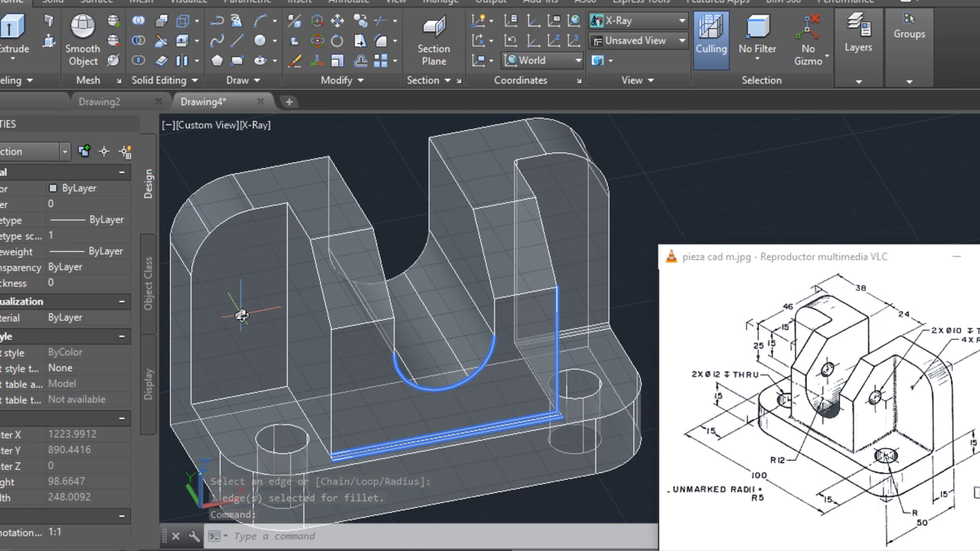
Fillet the inner vertical edge and the left wall's bottom edges with radius 1, then orbit to a side view
type("f")
key("Return")
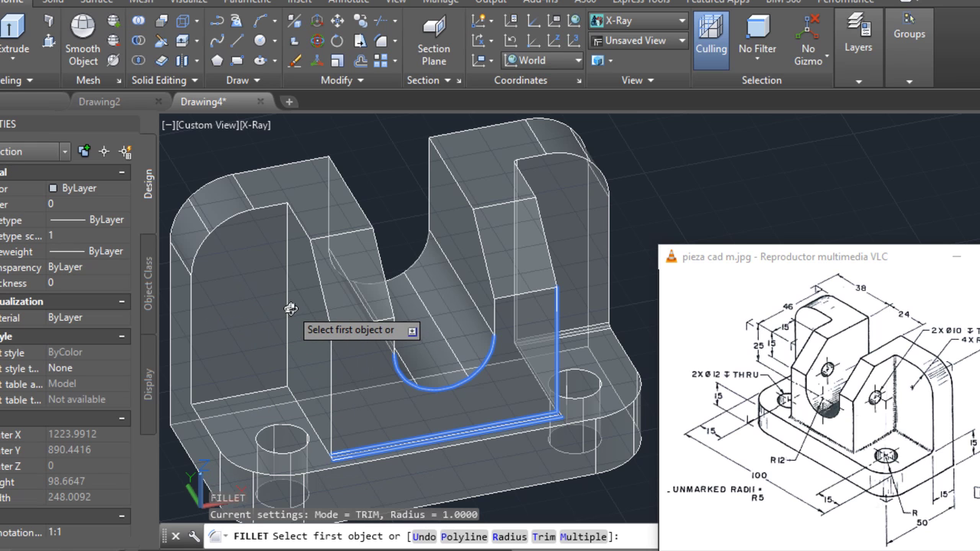
left_click(288, 308)
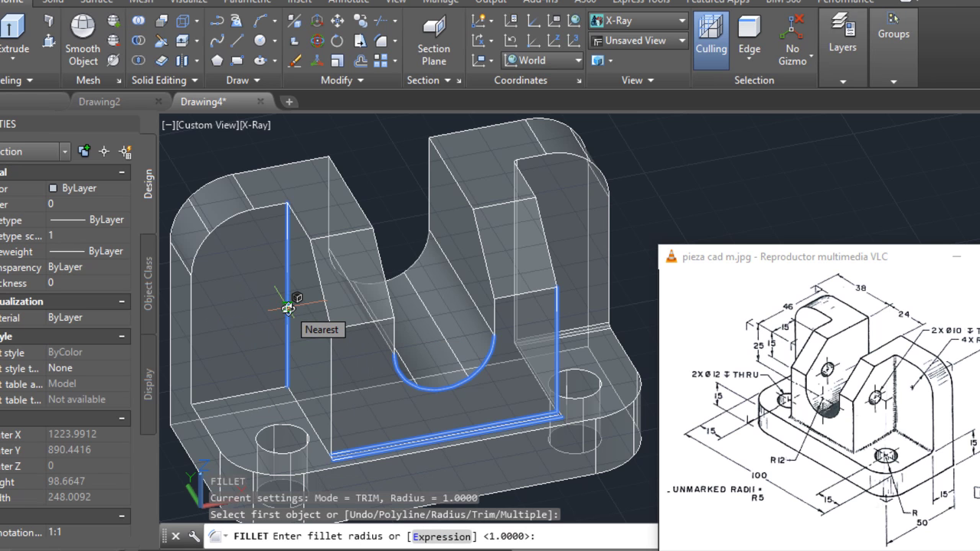
key("Return")
key("Return")
key("Return")
left_click(238, 395)
key("Return")
key("Return")
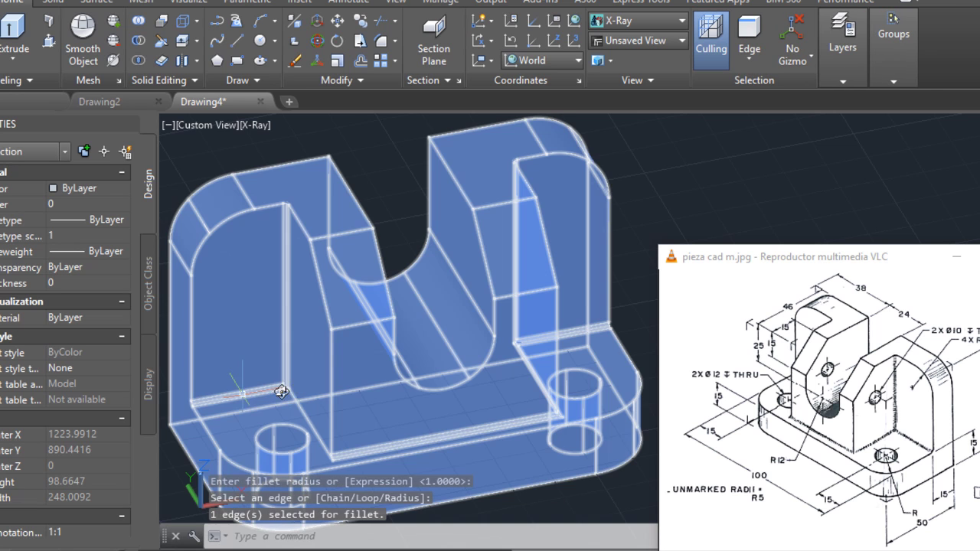
type("f")
key("Return")
left_click(302, 413)
key("Return")
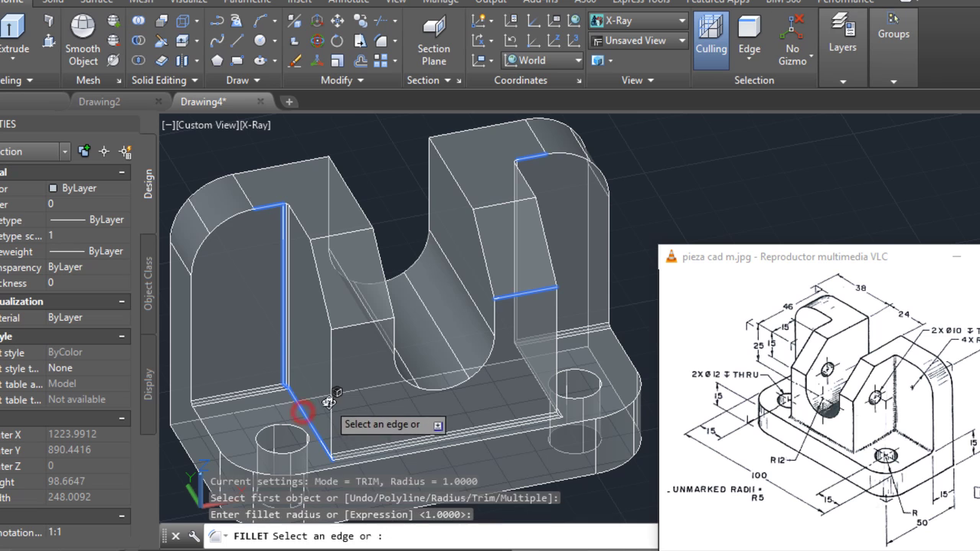
key("Return")
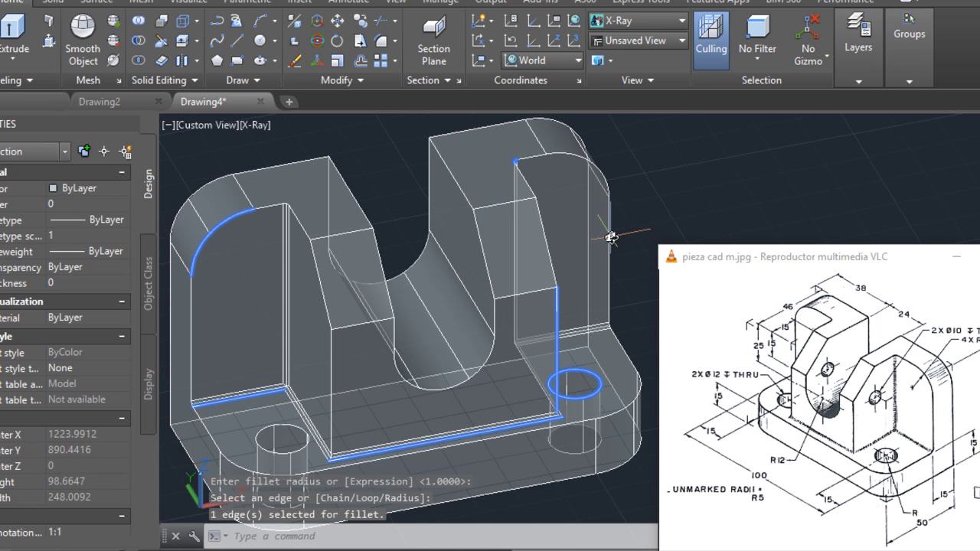
mouse_move(521, 275)
middle_mouse_down("shift")
mouse_move(352, 241)
mouse_move(360, 258)
mouse_move(344, 248)
mouse_move(359, 260)
middle_mouse_up("shift")
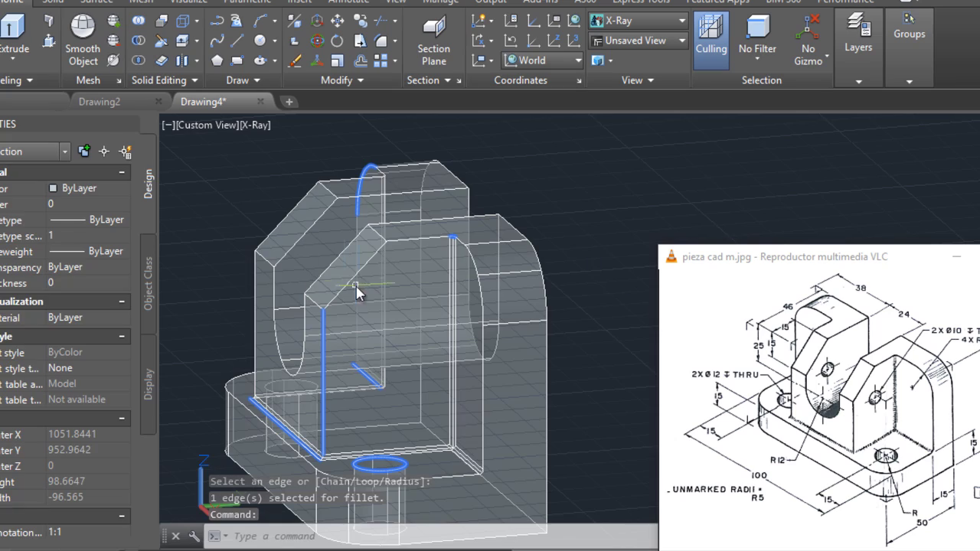
mouse_move(408, 294)
middle_mouse_down("shift")
mouse_move(422, 306)
mouse_move(396, 324)
mouse_move(420, 333)
mouse_move(383, 314)
mouse_move(449, 313)
mouse_move(632, 280)
mouse_move(433, 304)
mouse_move(322, 267)
mouse_move(339, 256)
middle_mouse_up("shift")
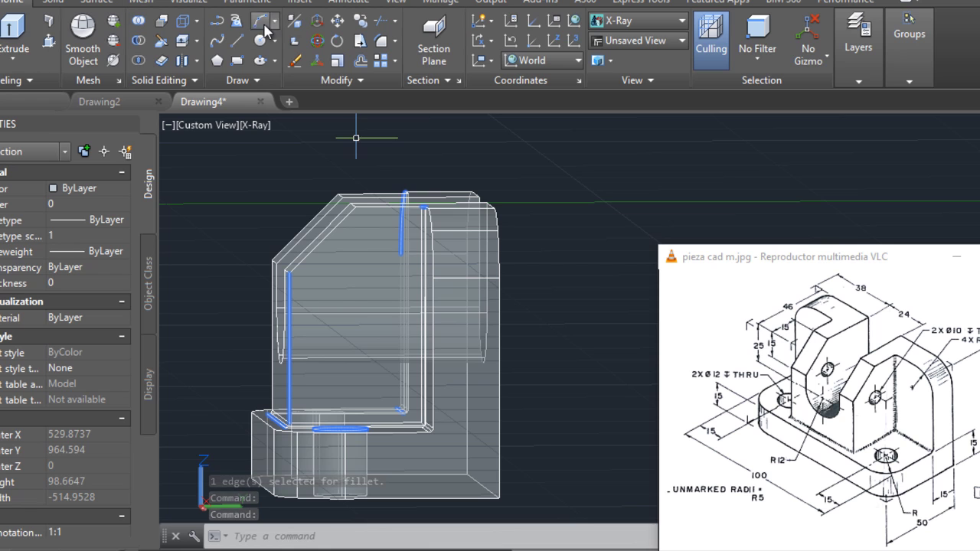
Draw two construction lines from the upright's corners to the hole centre, then set the UCS to Right
left_click(238, 42)
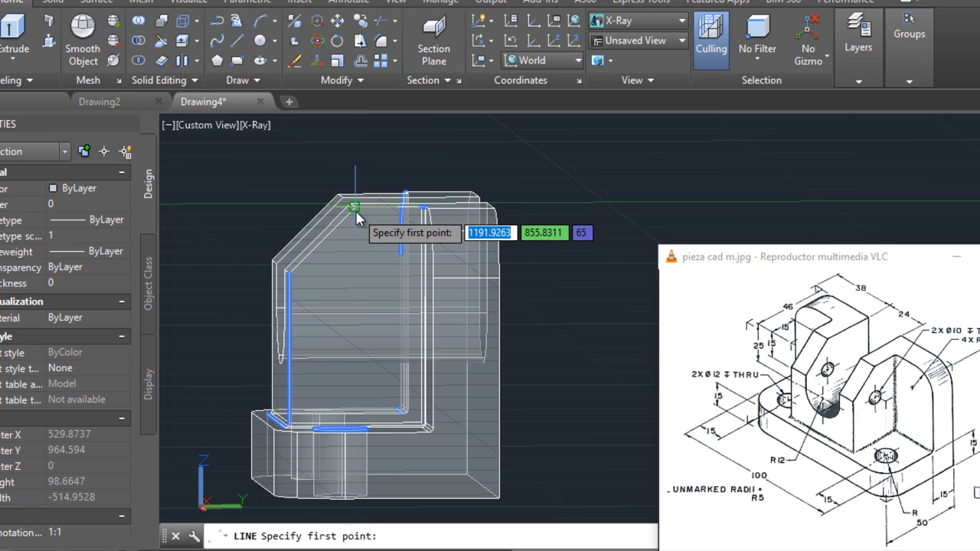
left_click(357, 212)
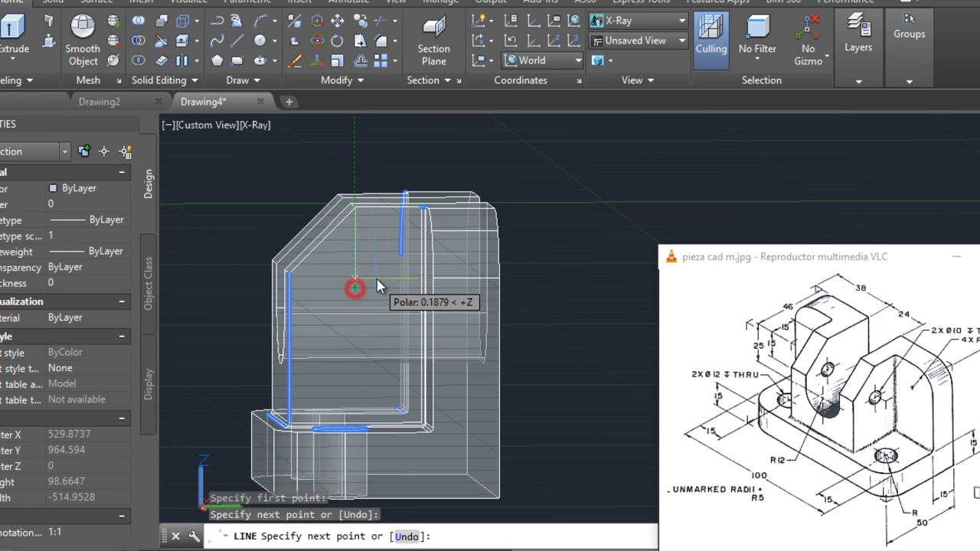
key("Return")
key("Return")
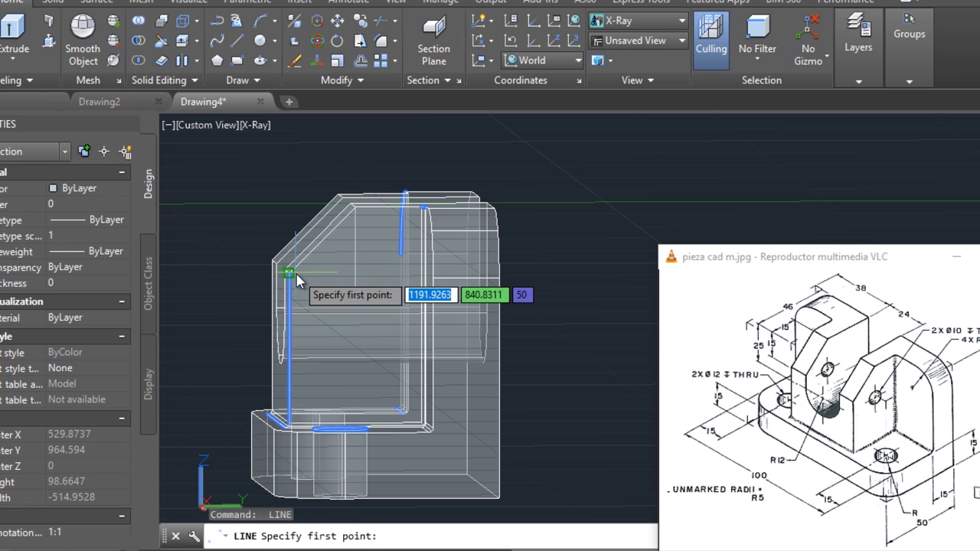
left_click(294, 275)
left_click(357, 274)
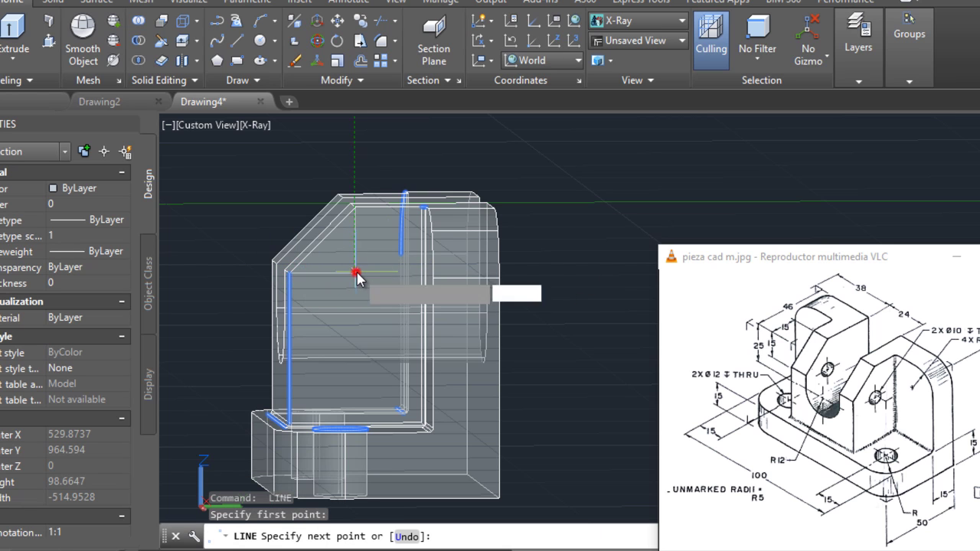
key("Return")
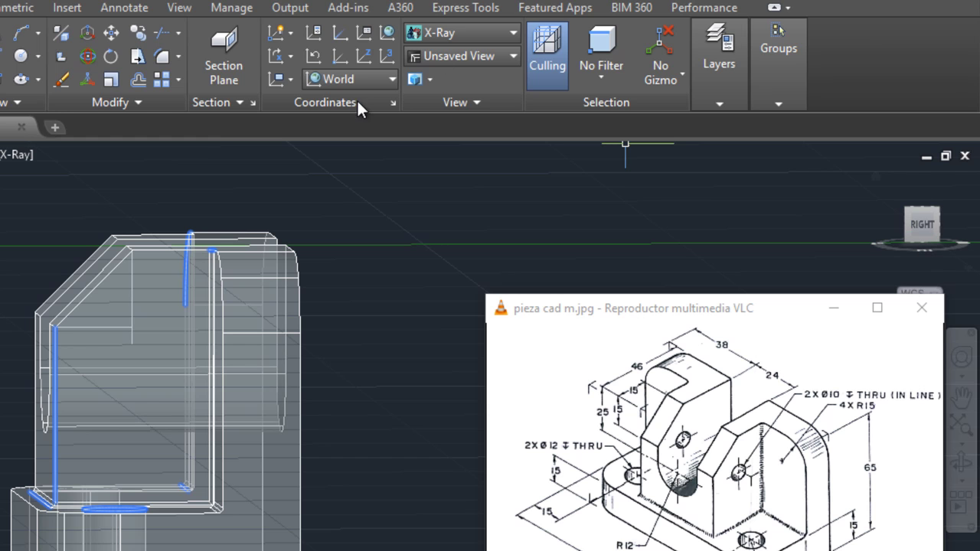
left_click(349, 80)
left_click(349, 186)
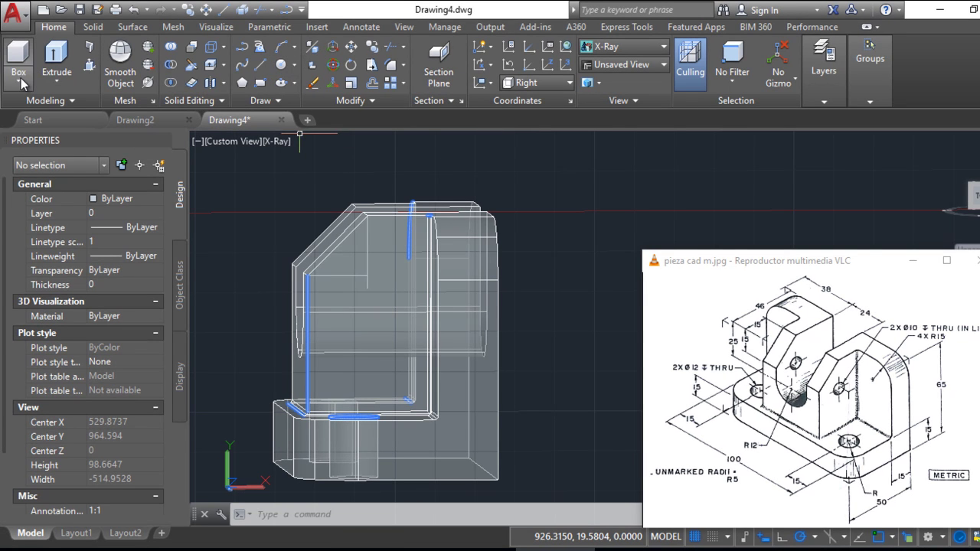
Create a radius 5 cylinder at the hole centre, long enough to pass through both uprights
left_click(19, 88)
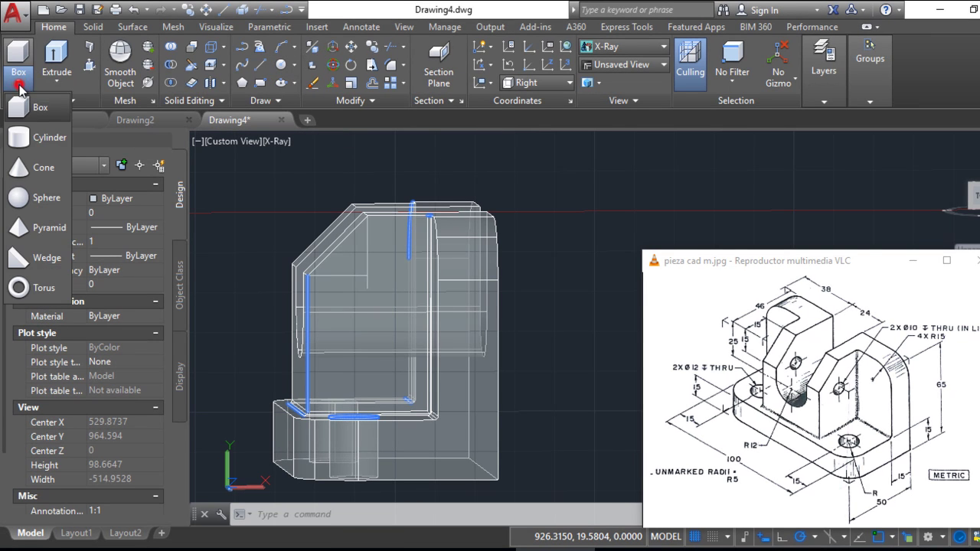
left_click(38, 140)
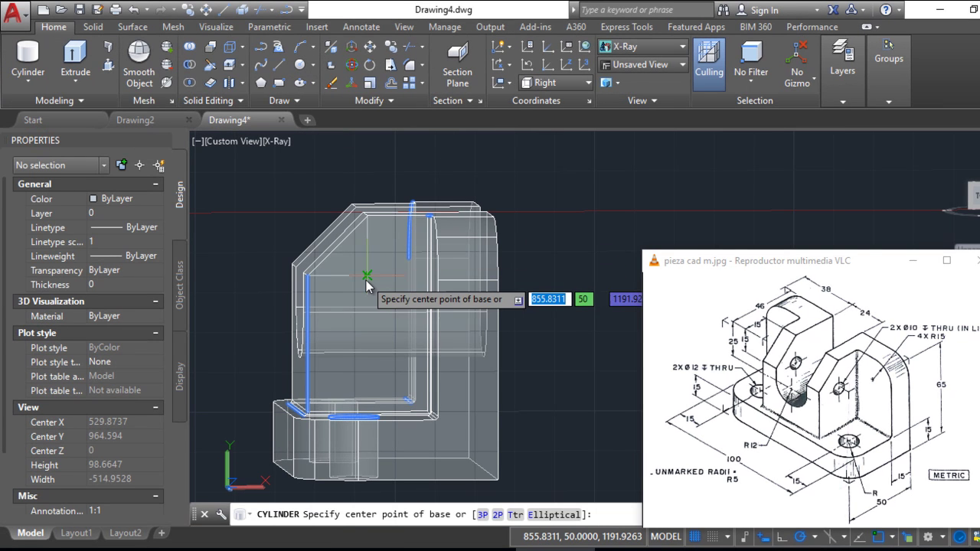
left_click(366, 277)
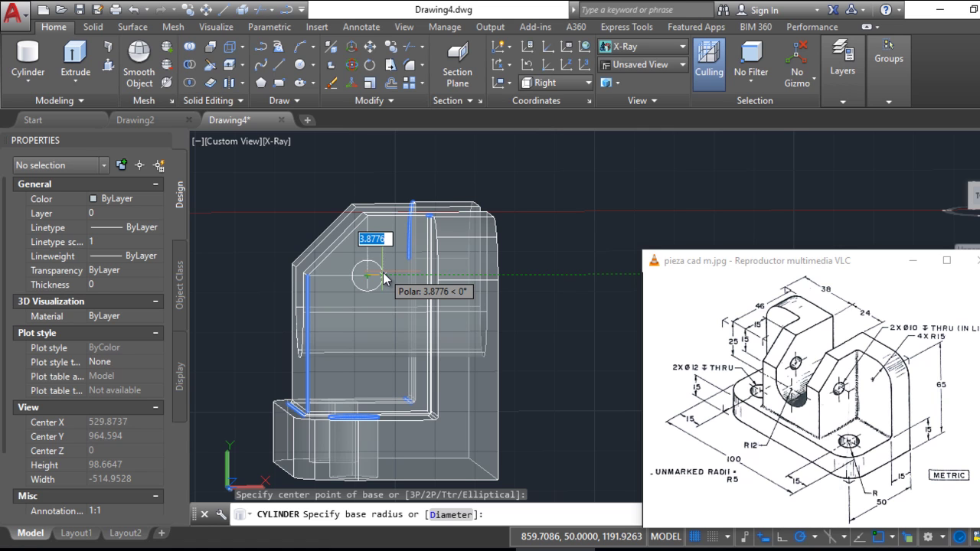
type("5")
key("Return")
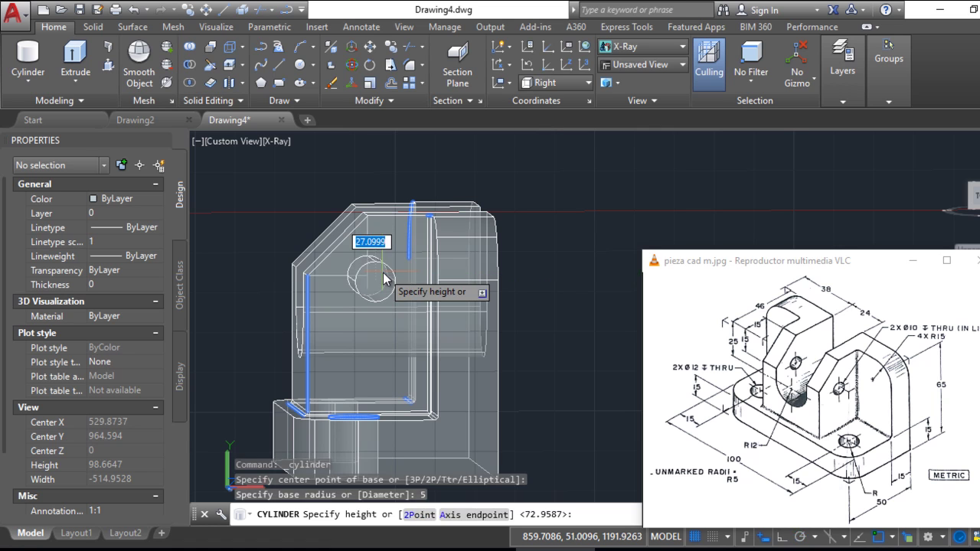
left_click(245, 224)
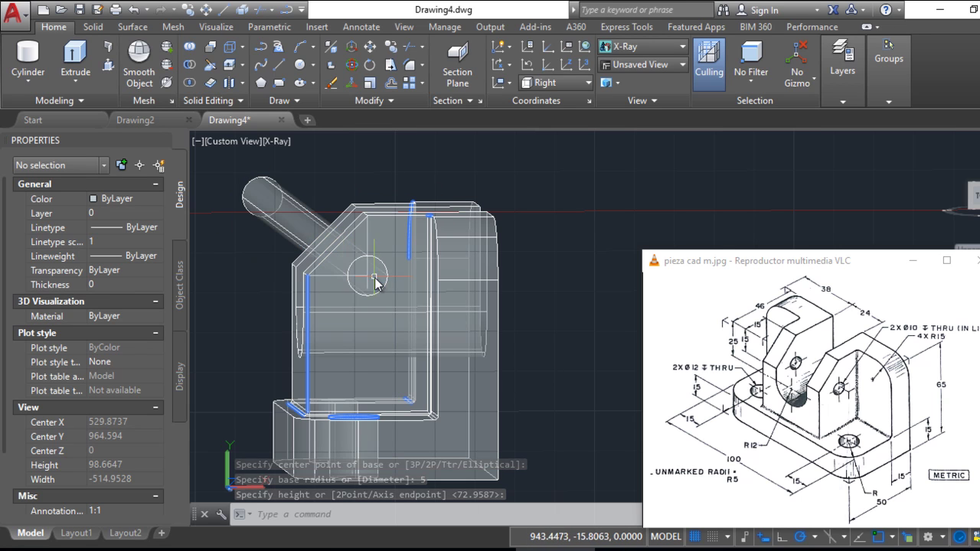
mouse_move(375, 320)
middle_mouse_down("shift")
mouse_move(463, 372)
mouse_move(440, 365)
middle_mouse_up("shift")
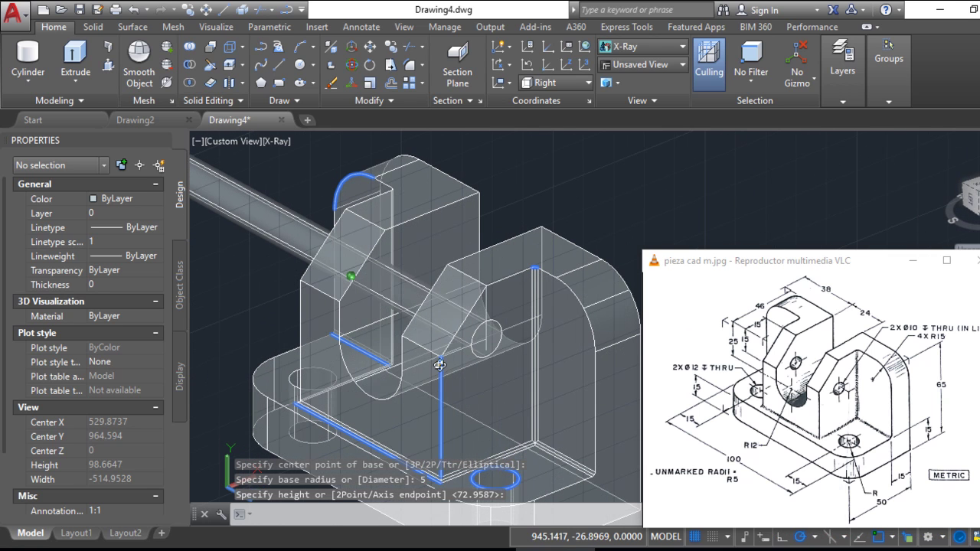
Subtract the cylinder from the bracket to bore the hole
left_click(190, 66)
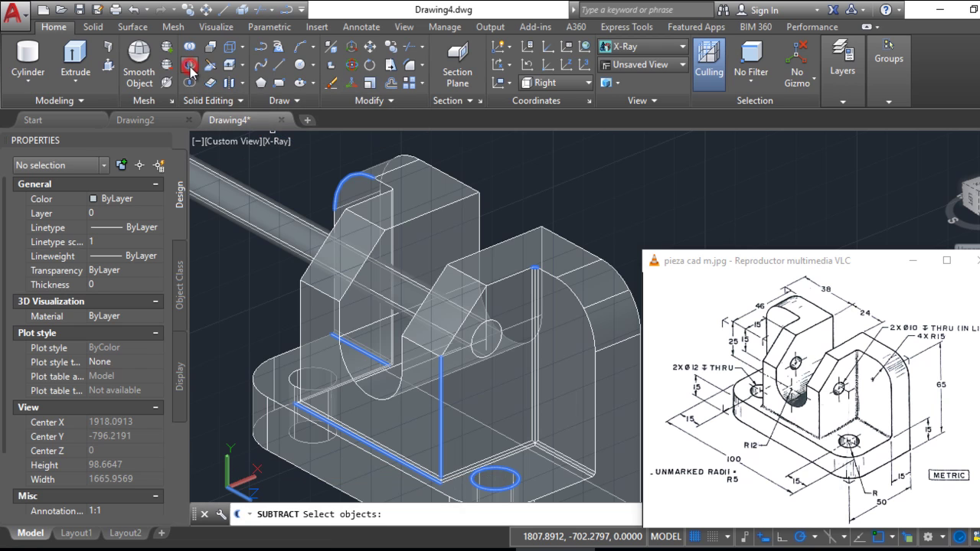
left_click(419, 215)
key("Return")
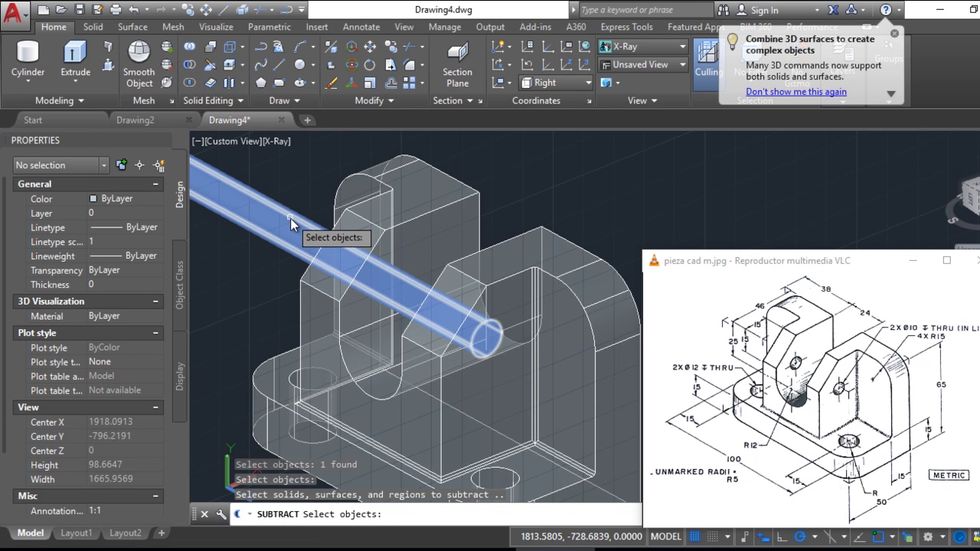
left_click(289, 218)
key("Return")
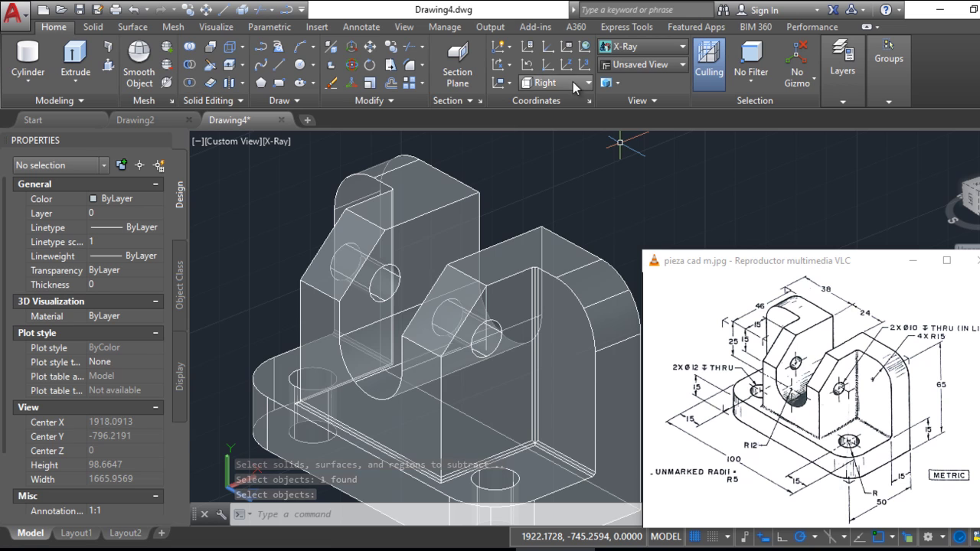
left_click(647, 46)
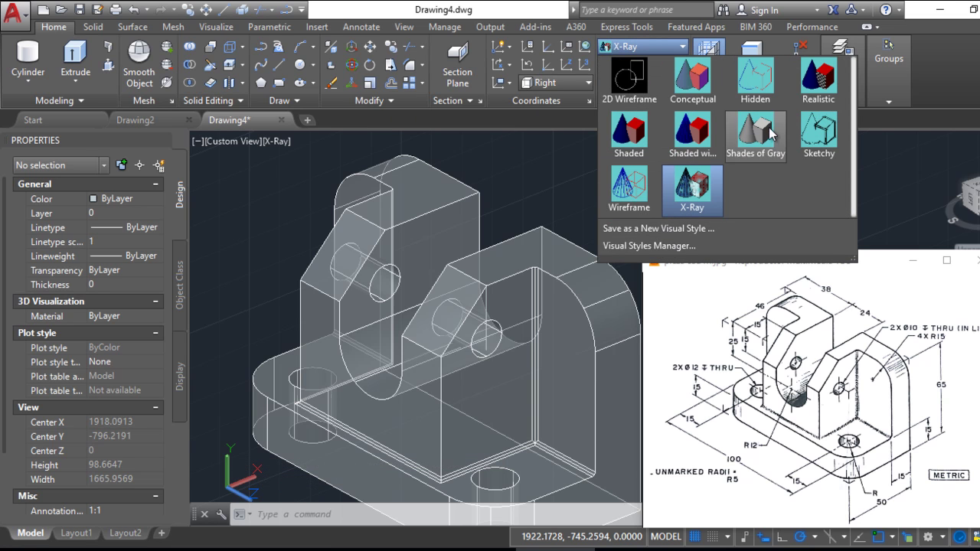
Switch the bracket to Realistic shading and delete the two hole-locating construction lines
left_click(810, 88)
mouse_move(474, 333)
middle_mouse_down("shift")
mouse_move(628, 247)
mouse_move(512, 264)
middle_mouse_up("shift")
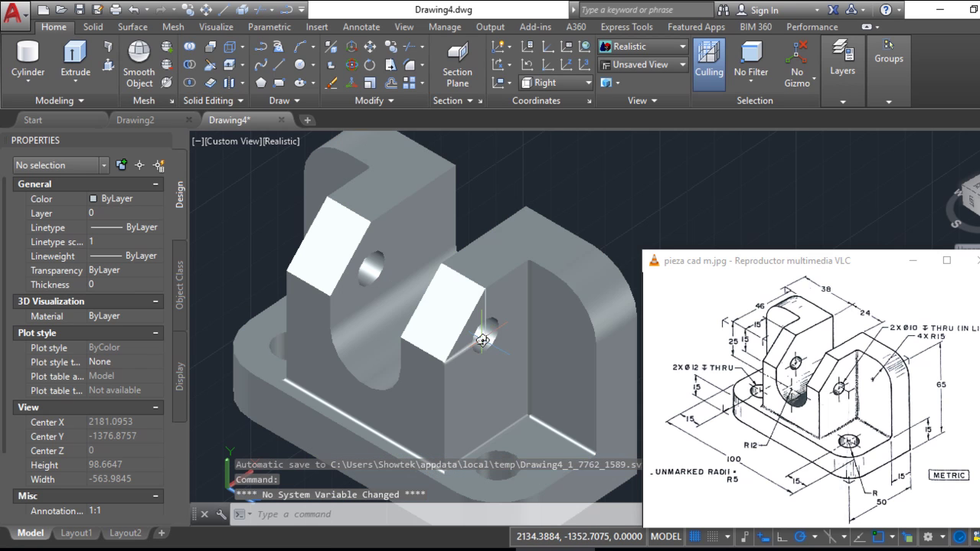
left_click(487, 330)
left_click(487, 330)
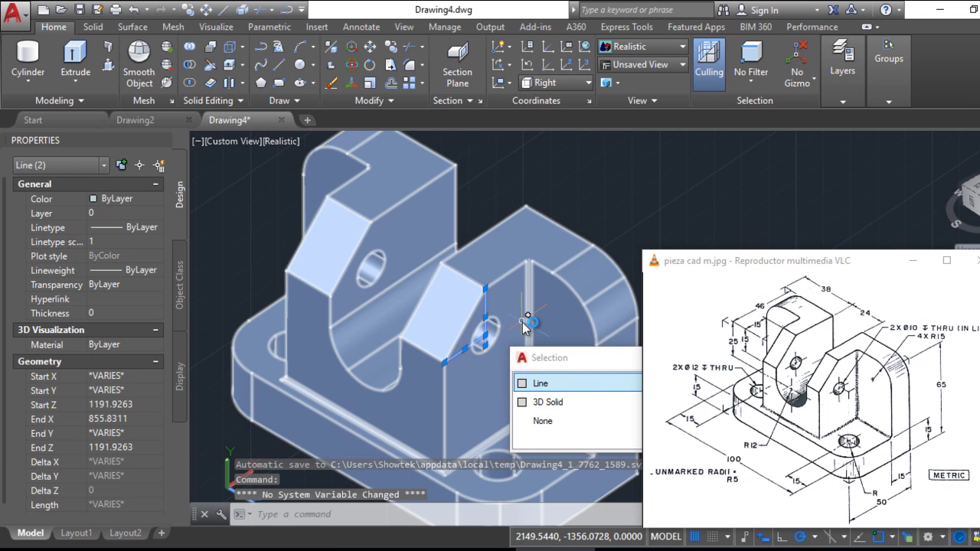
key("Delete")
scroll(525, 287, "down", 3)
middle_click_drag(525, 287, 478, 321)
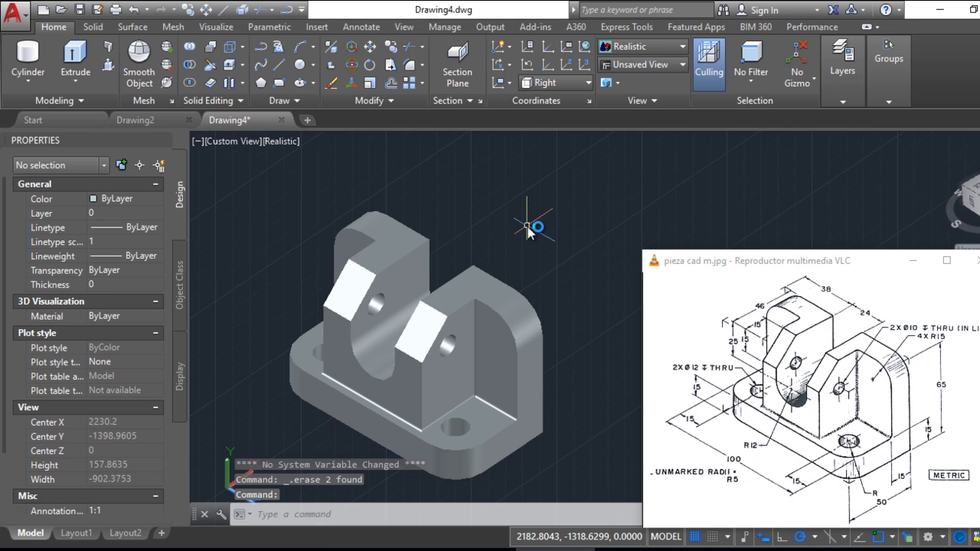
middle_click_drag(479, 384, 478, 384, "shift")
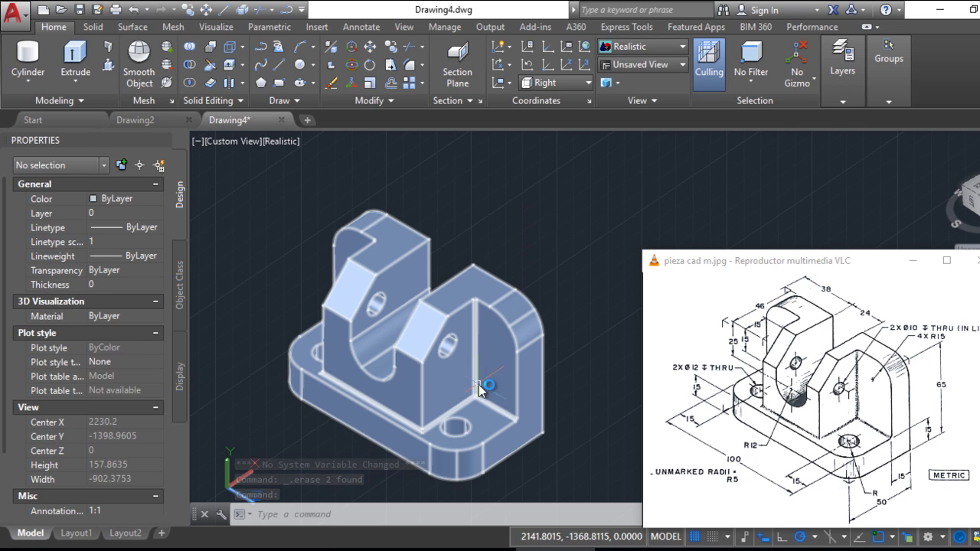